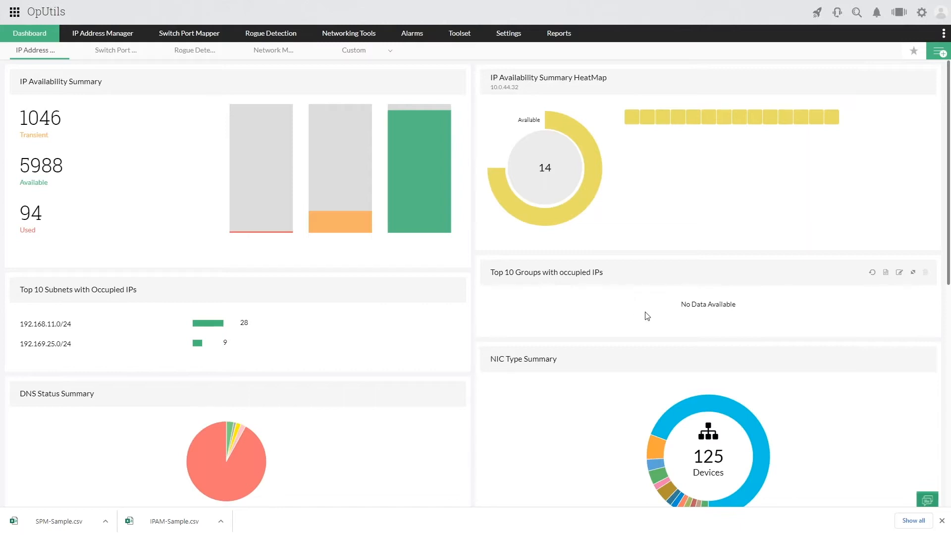
Step: Look over the IP address dashboard and open the IP Address Manager summary for Your Company
scroll(647, 316, down, 8)
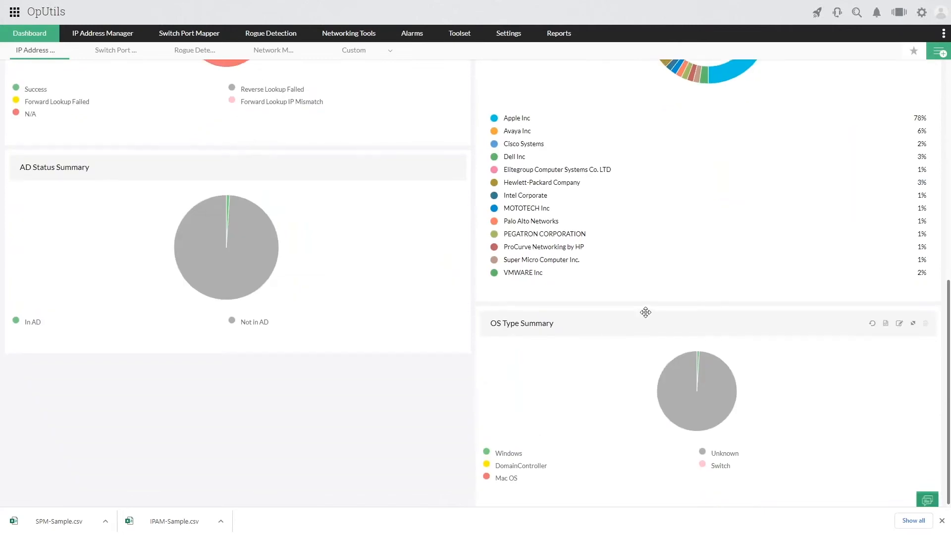
scroll(646, 312, up, 10)
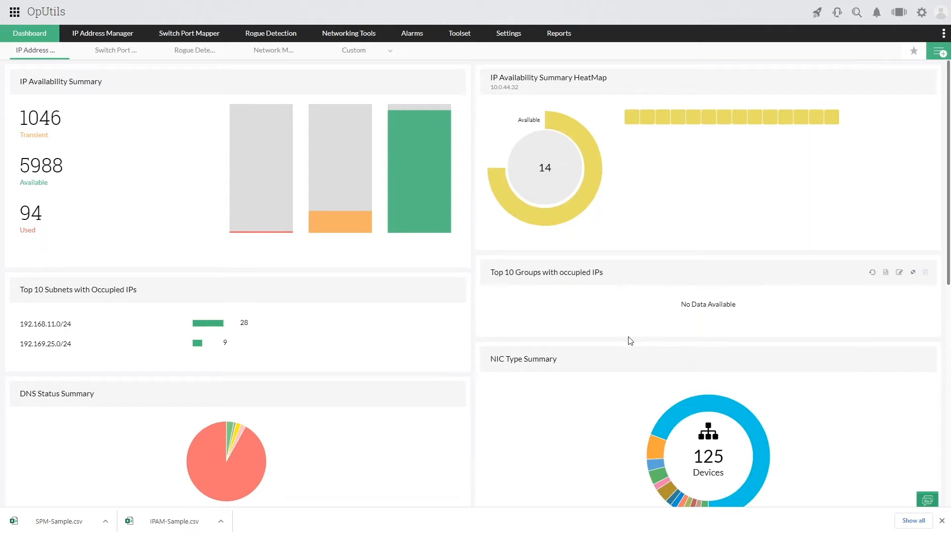
click(119, 40)
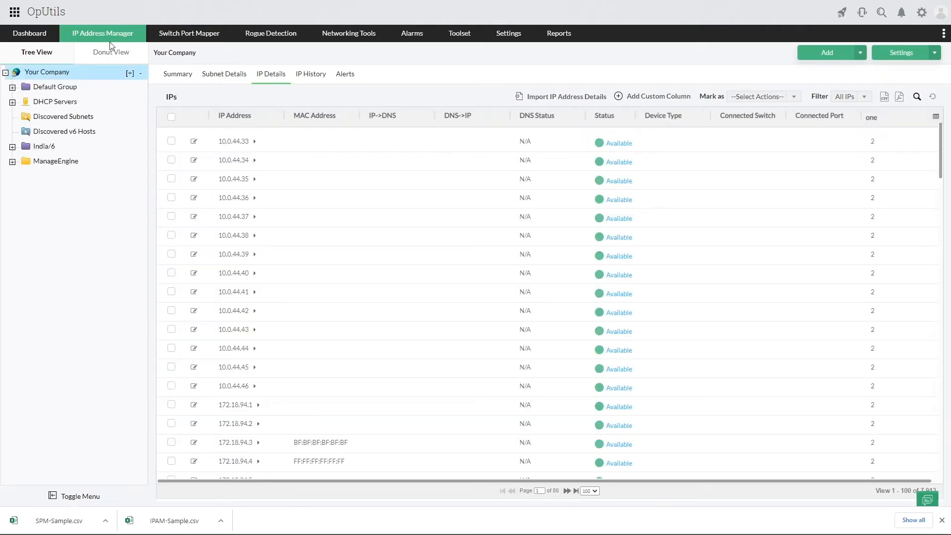
click(180, 76)
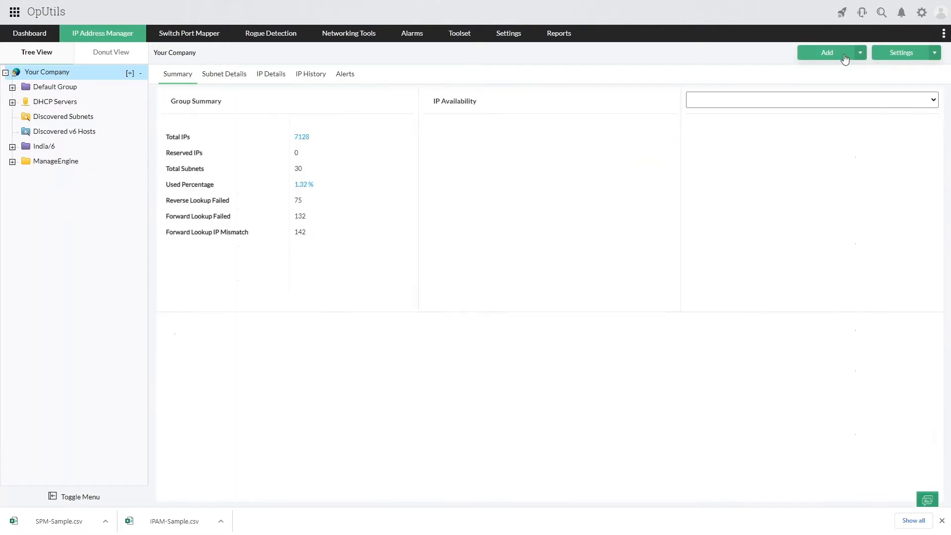
Step: Open the Add IPv4 Subnet form and view the available group names, leaving Default Group selected
click(846, 55)
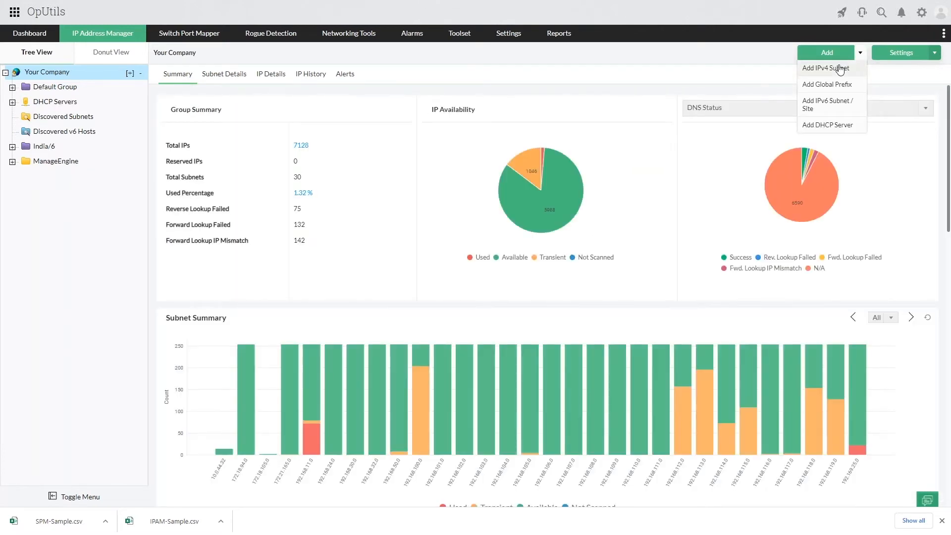
click(841, 69)
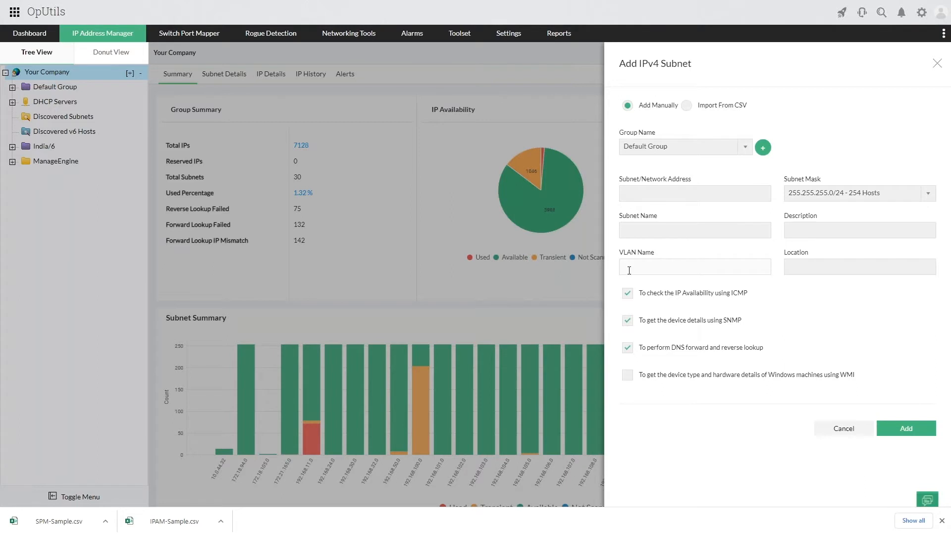
click(692, 146)
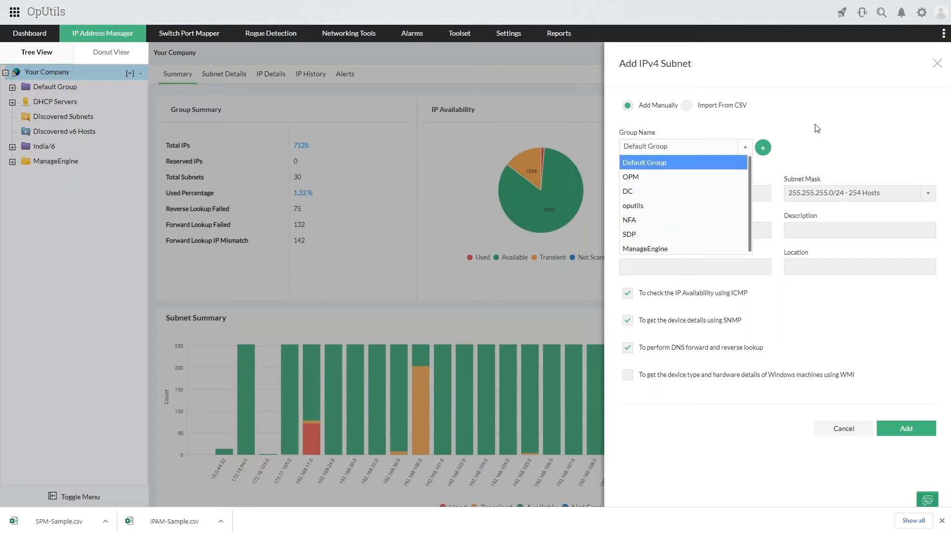
click(792, 152)
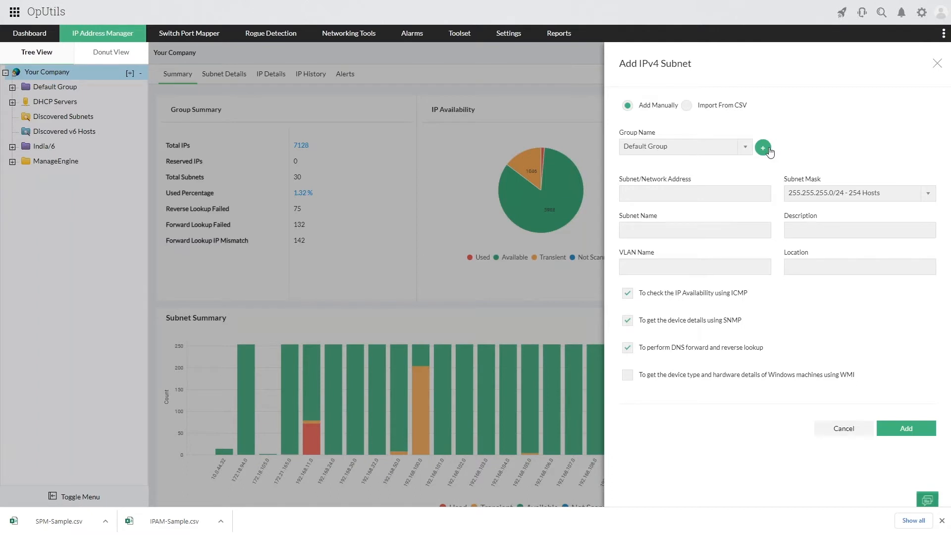
Step: Set the subnet form to Import From CSV and switch to IPAM-Sample.csv in LibreOffice Calc
click(689, 108)
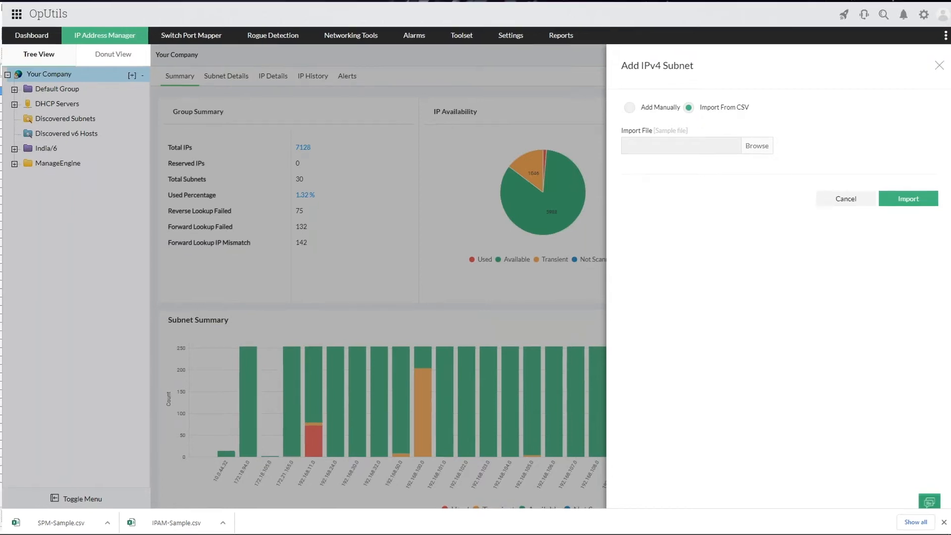
key(super+Tab)
click(324, 265)
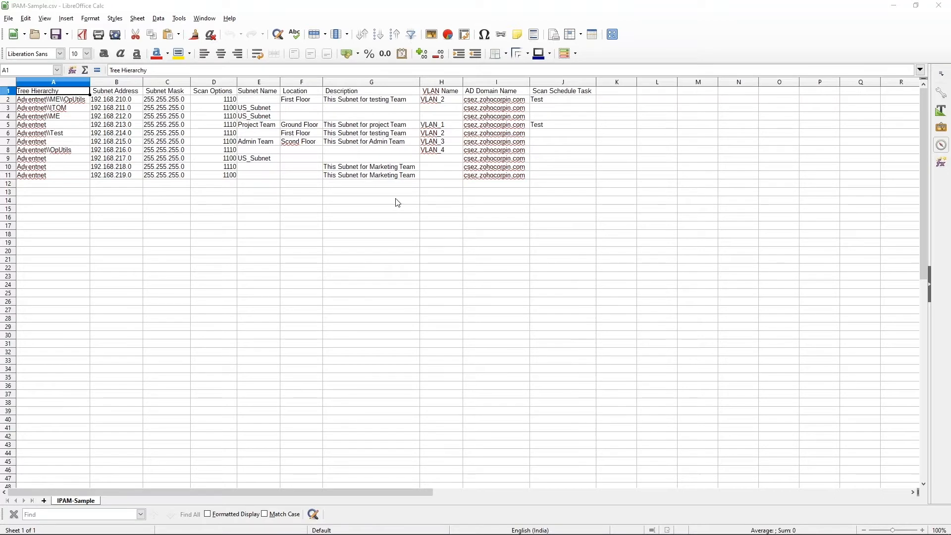
Step: Clear the entire AD Domain Name column in the IPAM-Sample.csv sheet
click(478, 101)
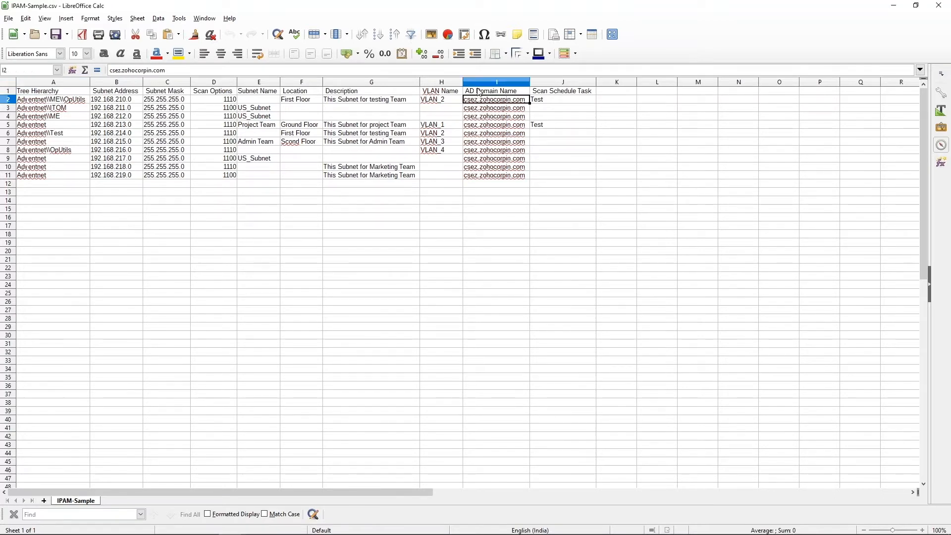
click(480, 84)
key(Delete)
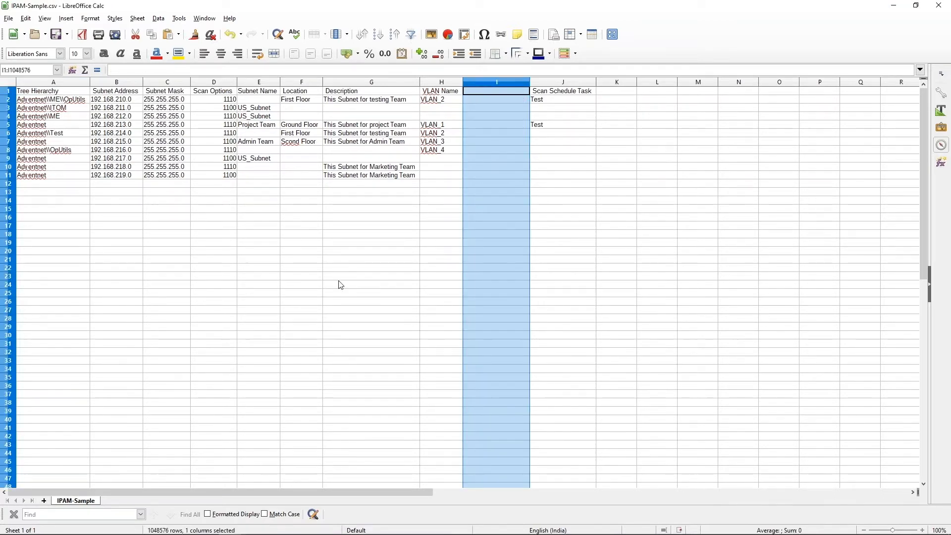
click(243, 315)
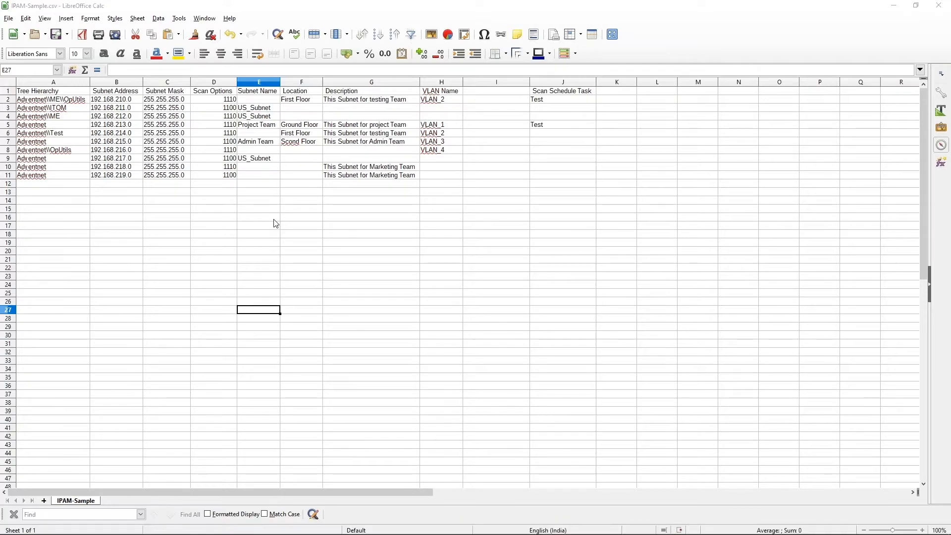
Step: Switch back to OpUtils and close the Add IPv4 Subnet form without importing a file
key(super+Tab)
click(398, 100)
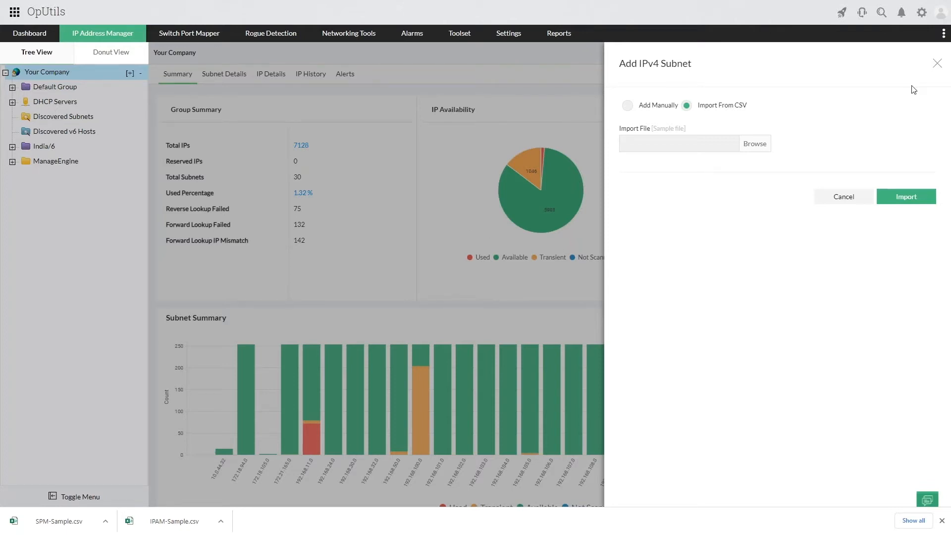
click(937, 63)
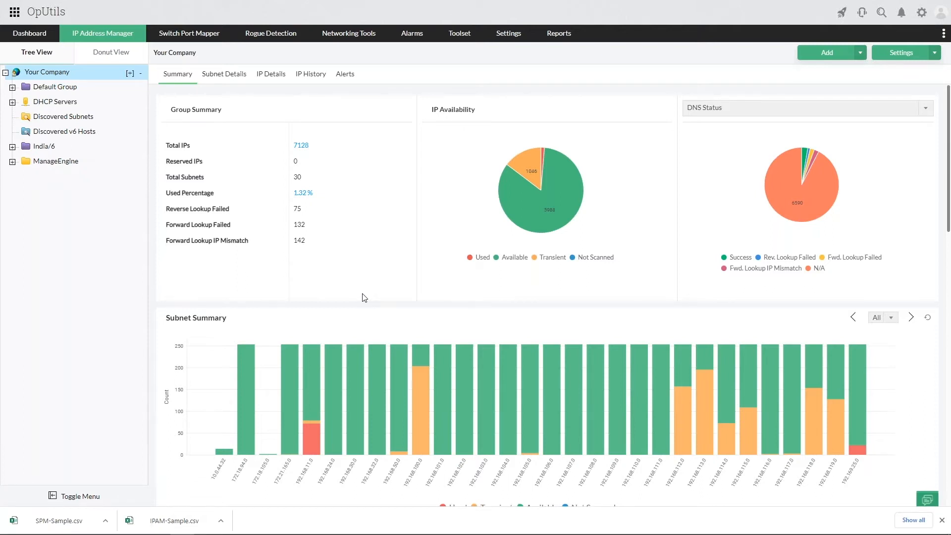
Step: Switch to the Zoho Show presentation and advance to the first bullet of the Features slide
key(super+Tab)
click(608, 168)
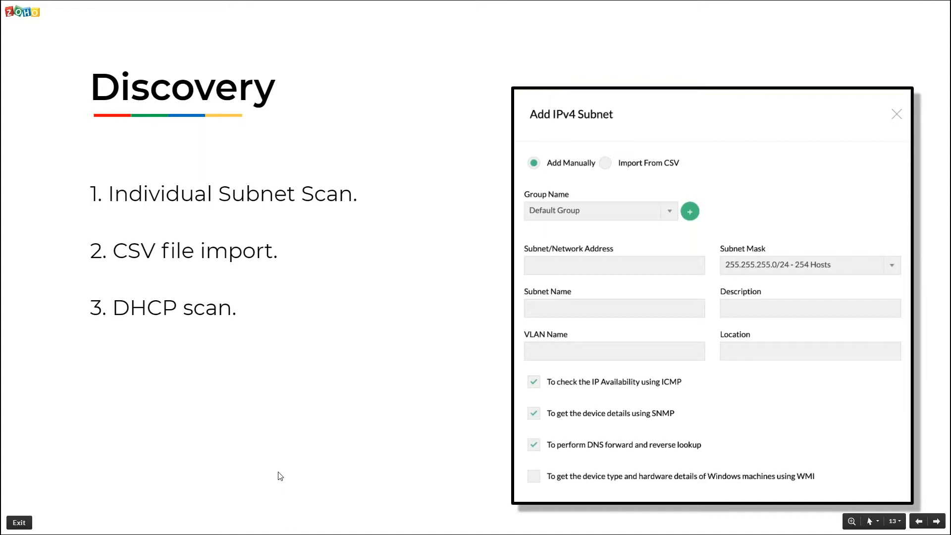
key(Right)
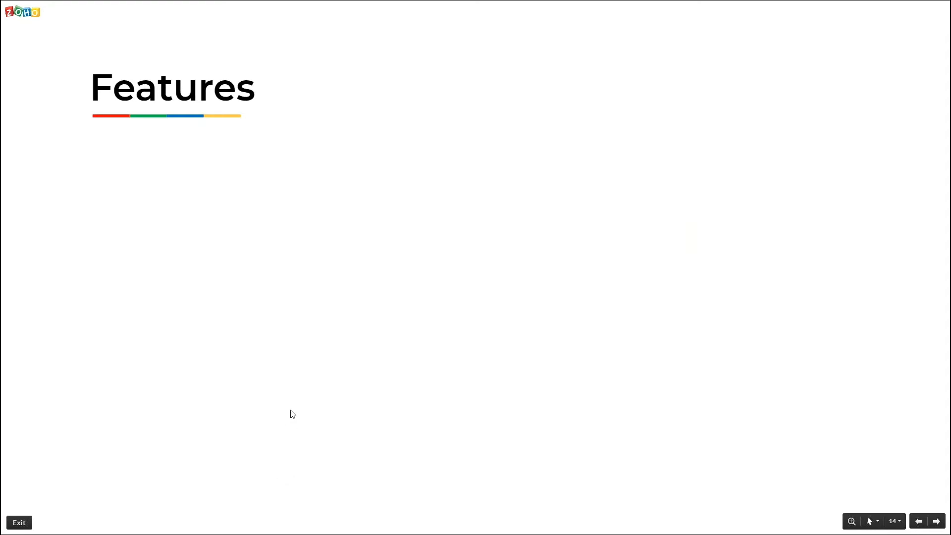
key(Right)
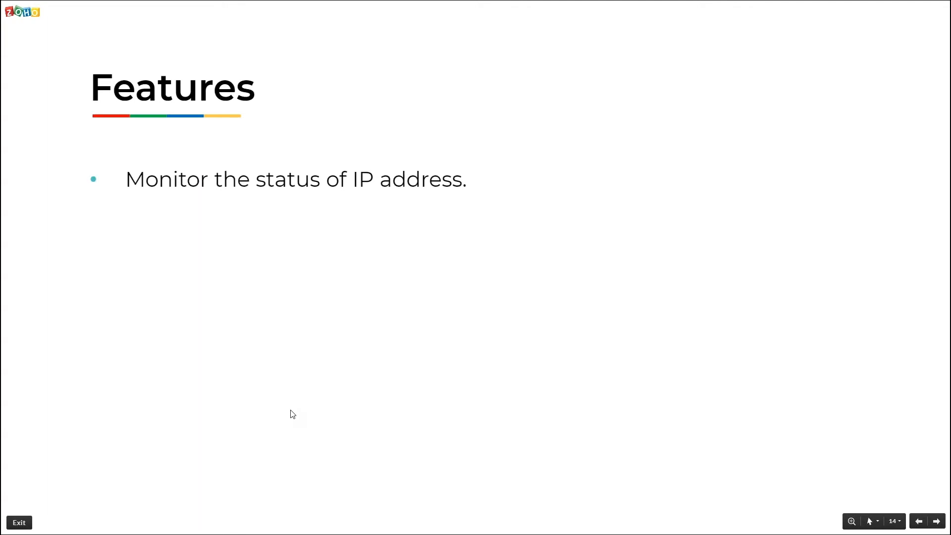
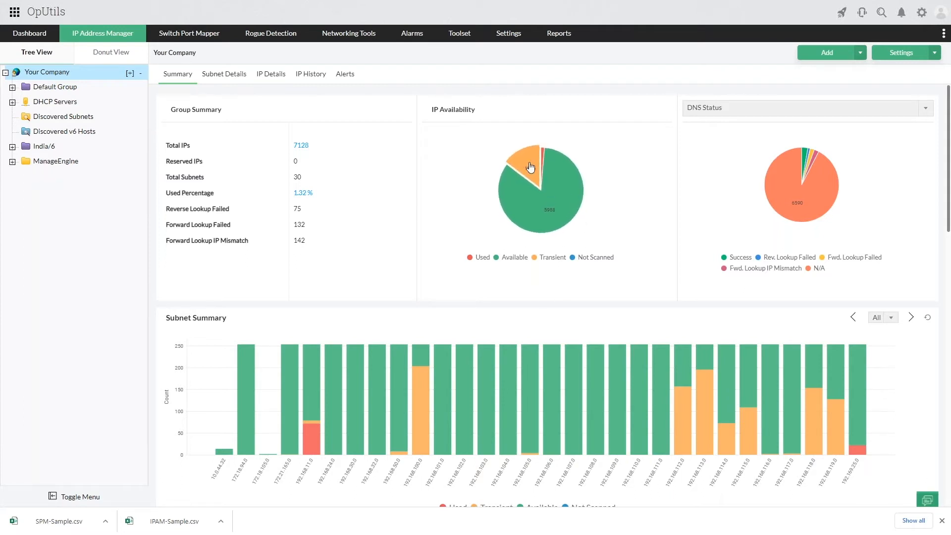
Step: Examine the Your Company summary in the OpUtils IP Address Manager, from the availability charts down to the Subnets table
scroll(724, 159, down, 1)
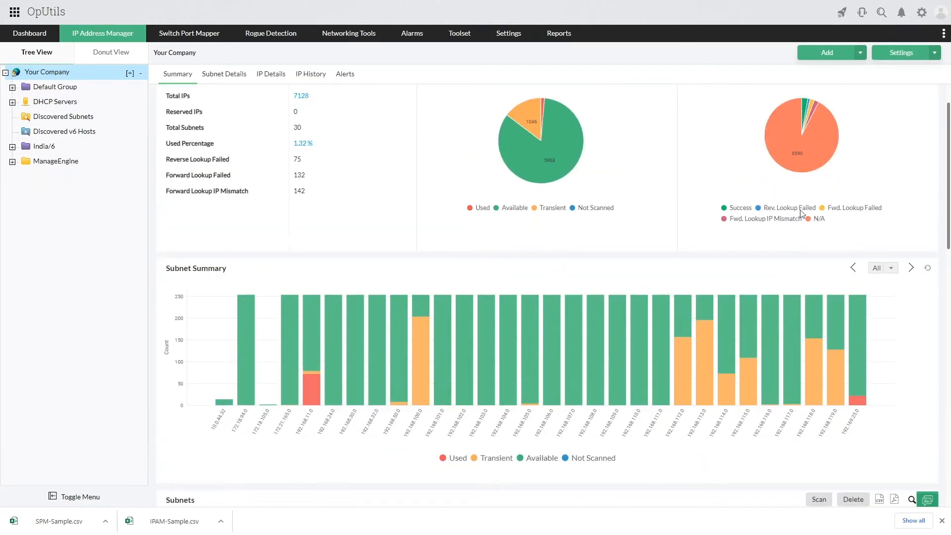
scroll(803, 213, up, 1)
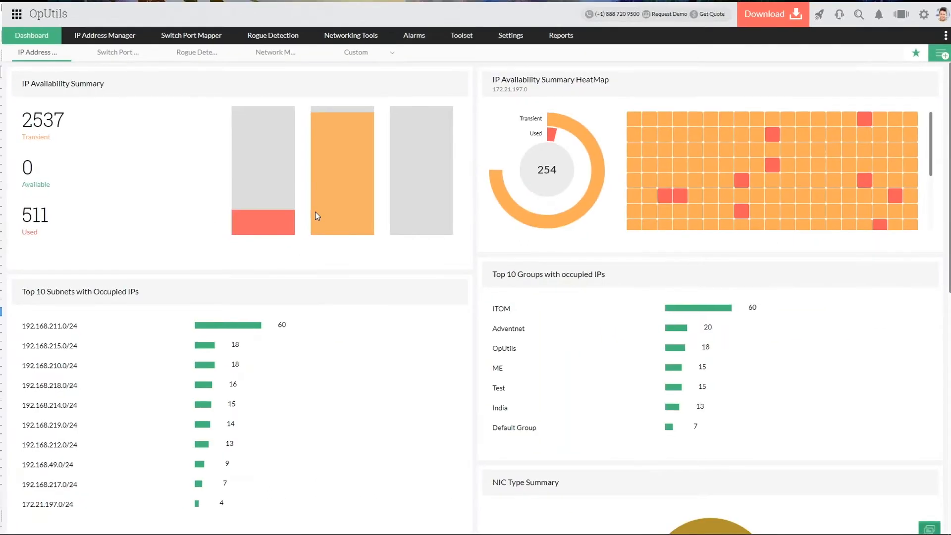
key(super+Tab)
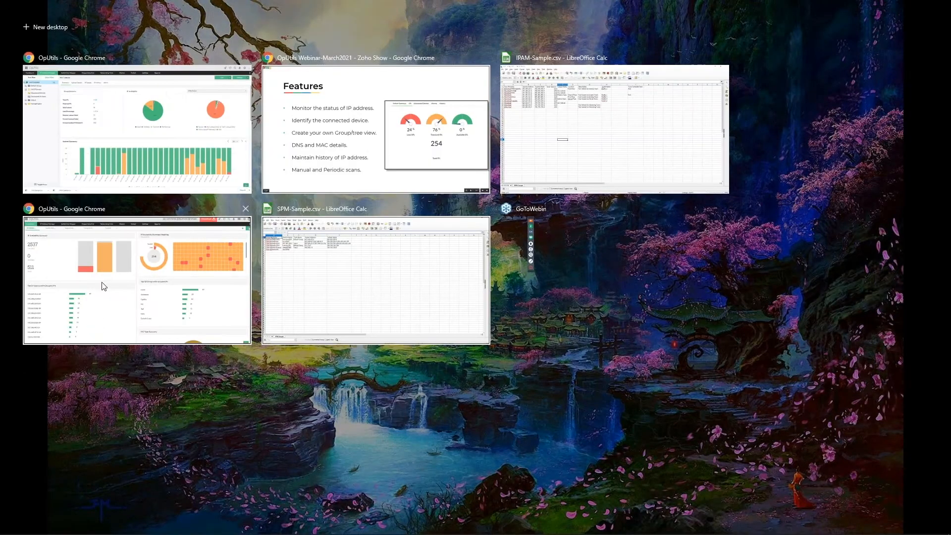
click(169, 150)
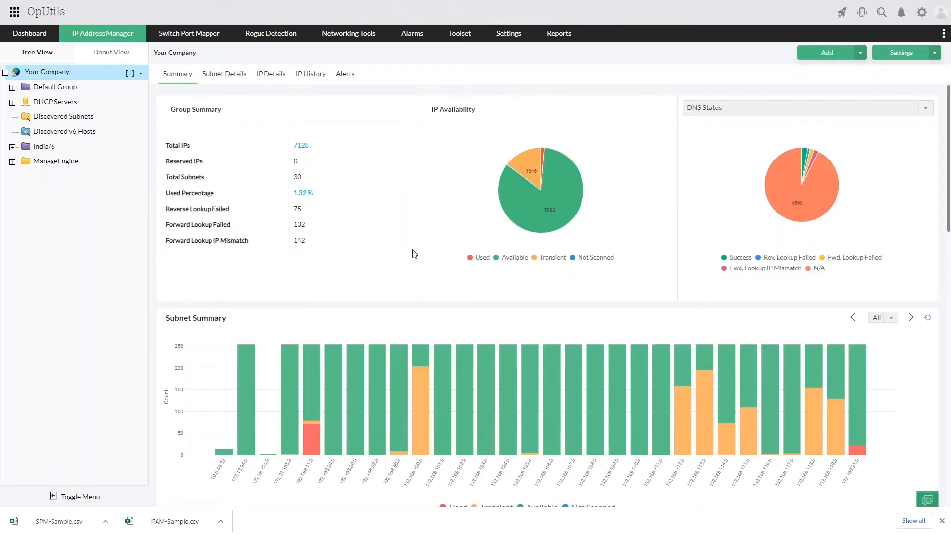
scroll(416, 255, down, 3)
scroll(414, 252, down, 5)
scroll(547, 292, down, 1)
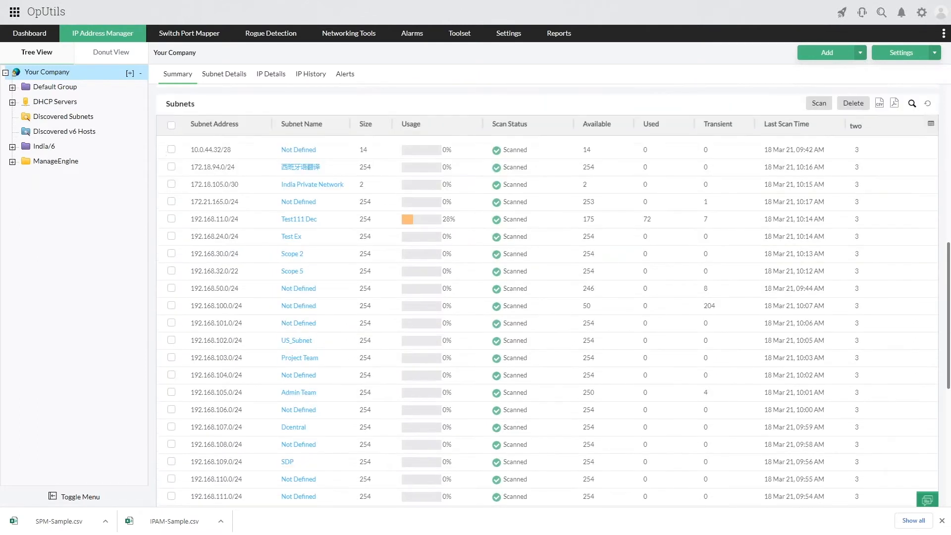
Step: Show the subnet details for Your Company and sort the subnets by usage in descending order
click(221, 79)
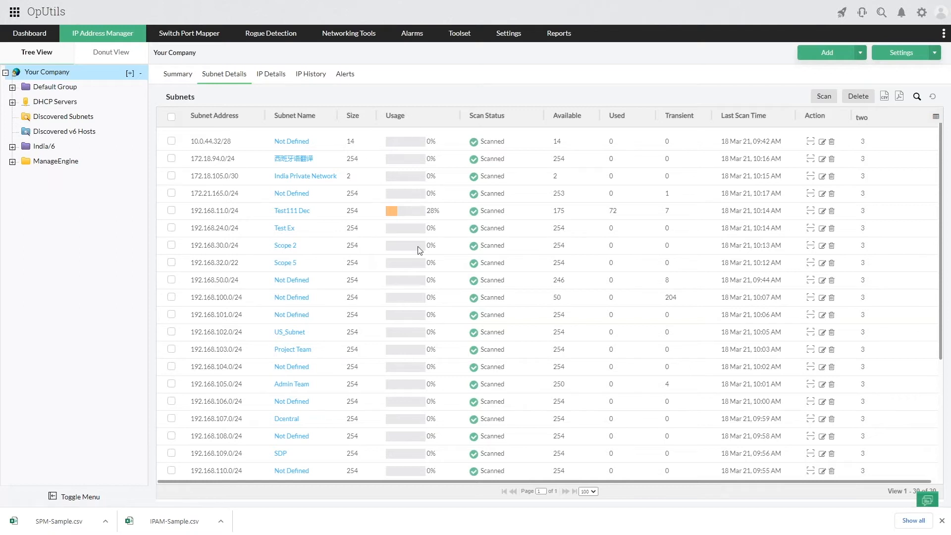
scroll(420, 253, down, 2)
click(409, 117)
click(409, 117)
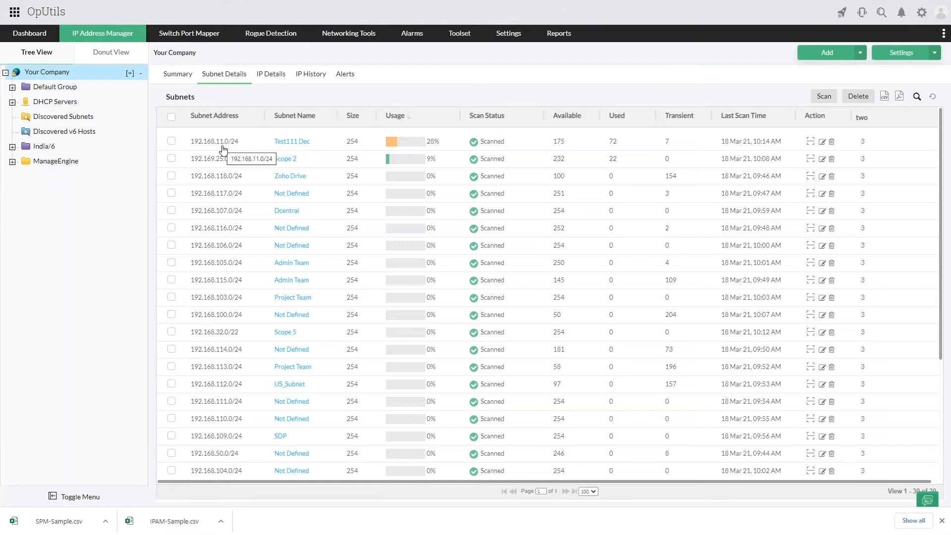
Step: Show the IP details for Your Company and sort the IP addresses by MAC address in descending order
click(270, 79)
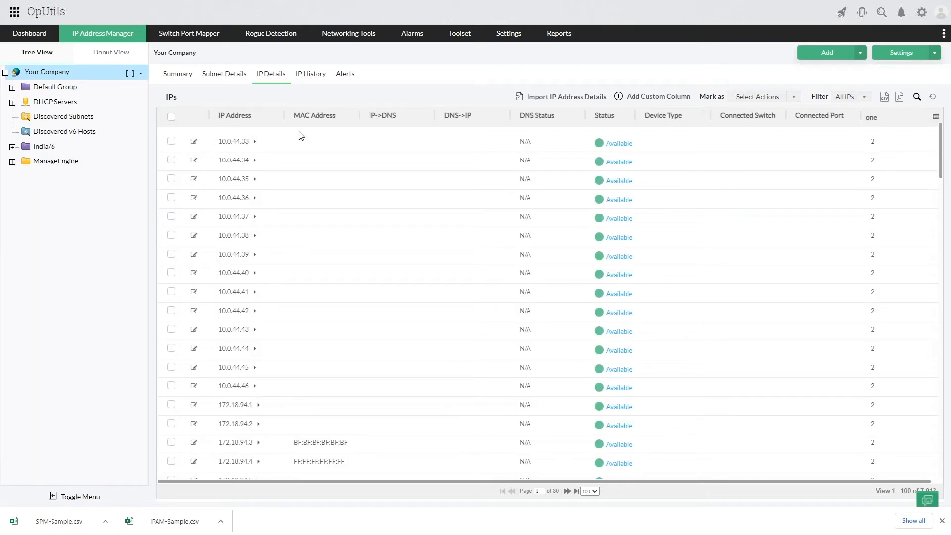
click(320, 120)
click(321, 120)
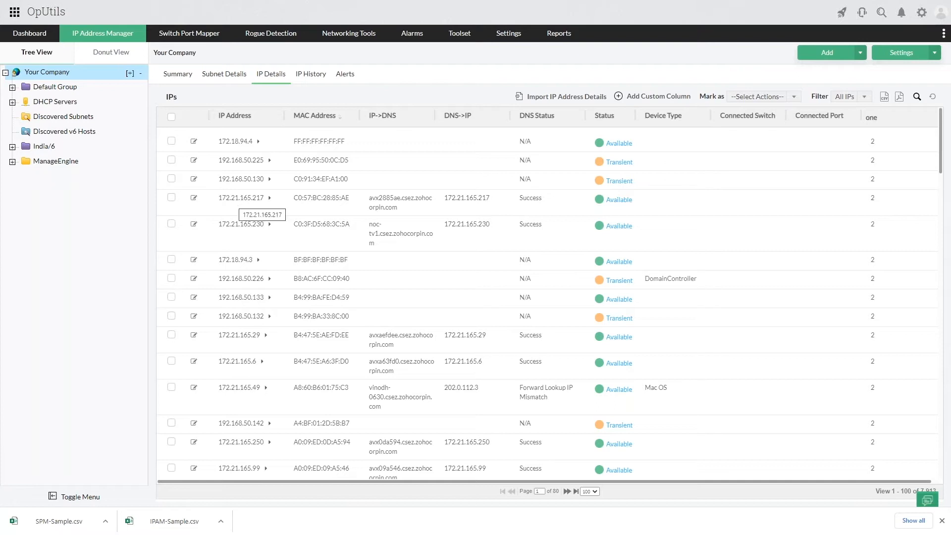
Step: Open IP address 172.21.165.6, close the browser's download bar, and review the address's summary, alarms and history
click(237, 361)
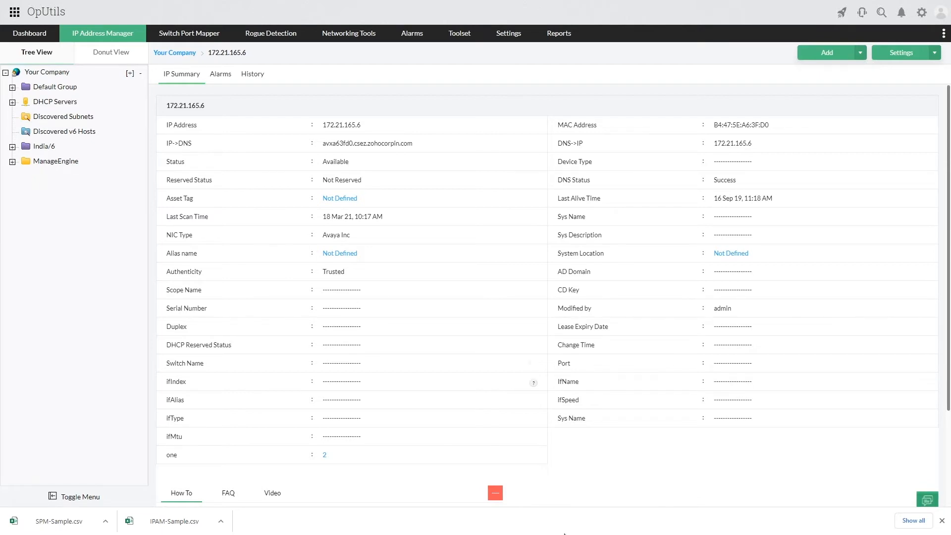
click(943, 522)
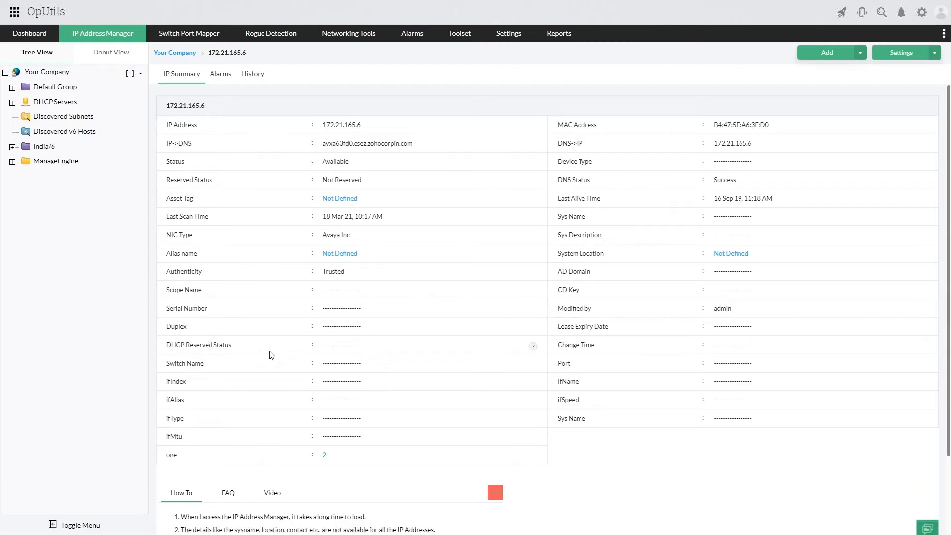
click(217, 75)
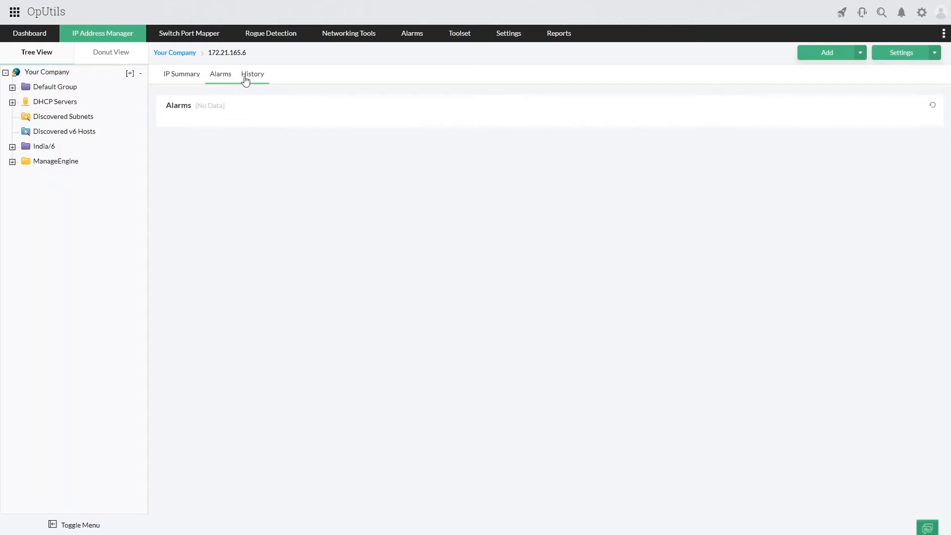
click(247, 80)
click(177, 79)
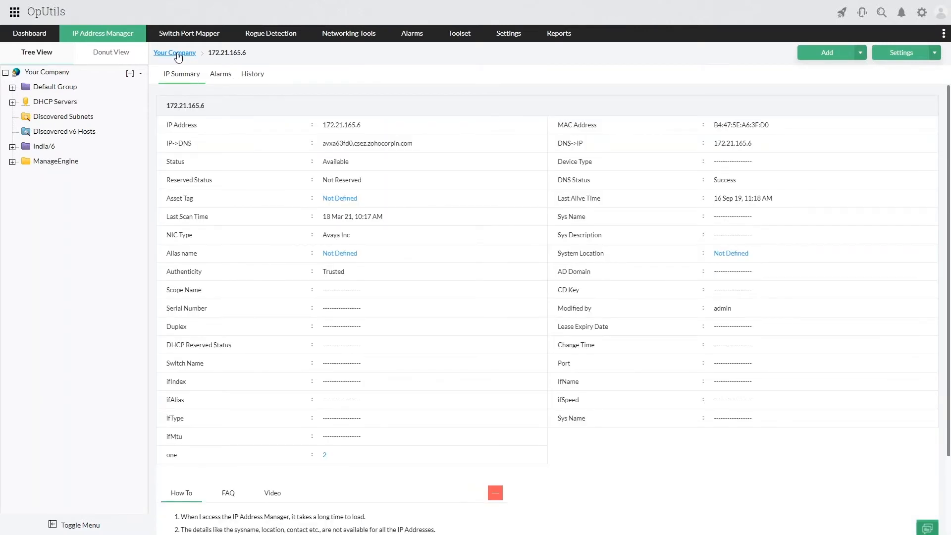
Step: Return to the Your Company IP list, sort it by MAC address descending, and select 172.18.94.4 and 192.168.50.225
click(176, 53)
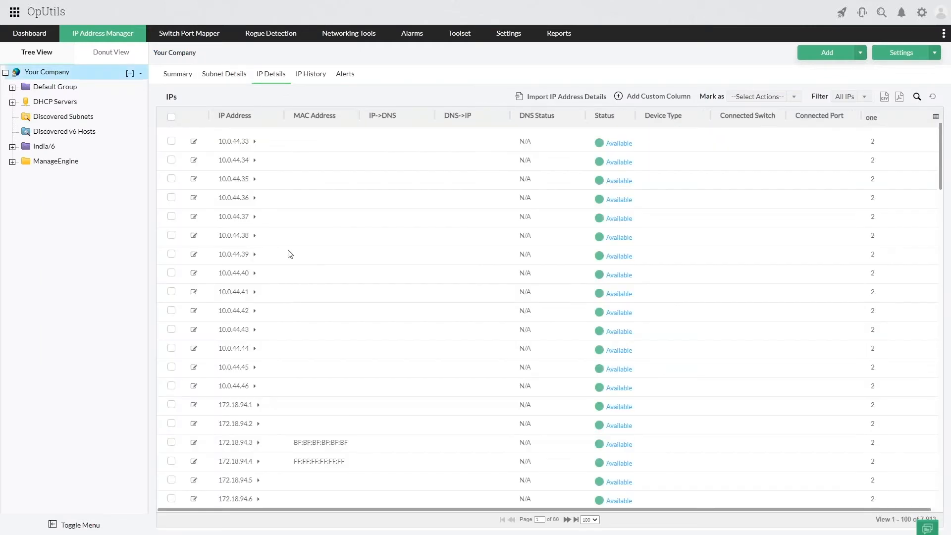
click(317, 116)
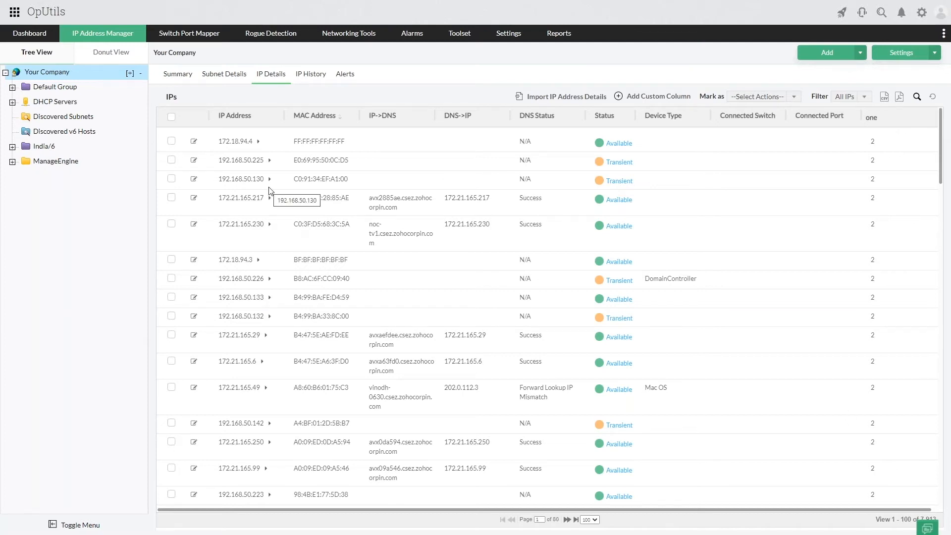
click(172, 141)
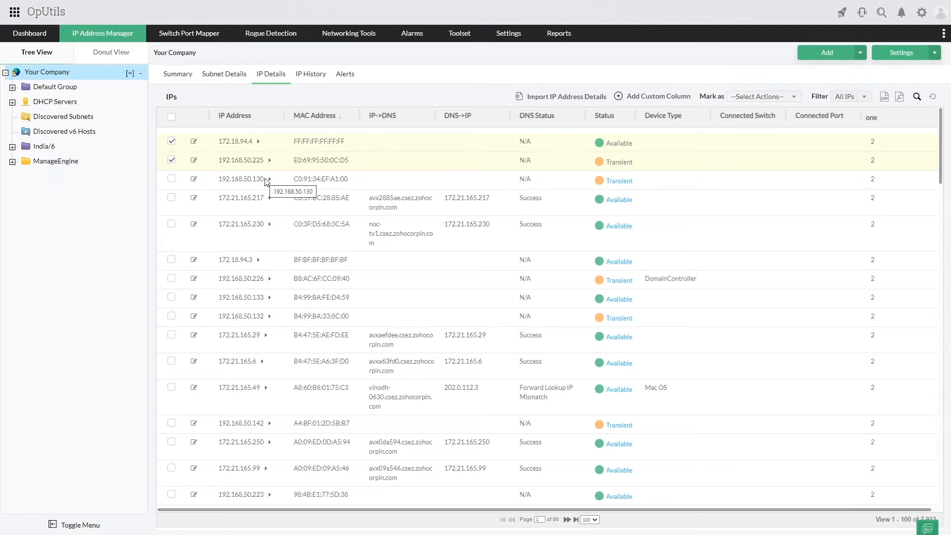
Step: Mark the two selected IP addresses, 172.18.94.4 and 192.168.50.225, as Available
click(750, 99)
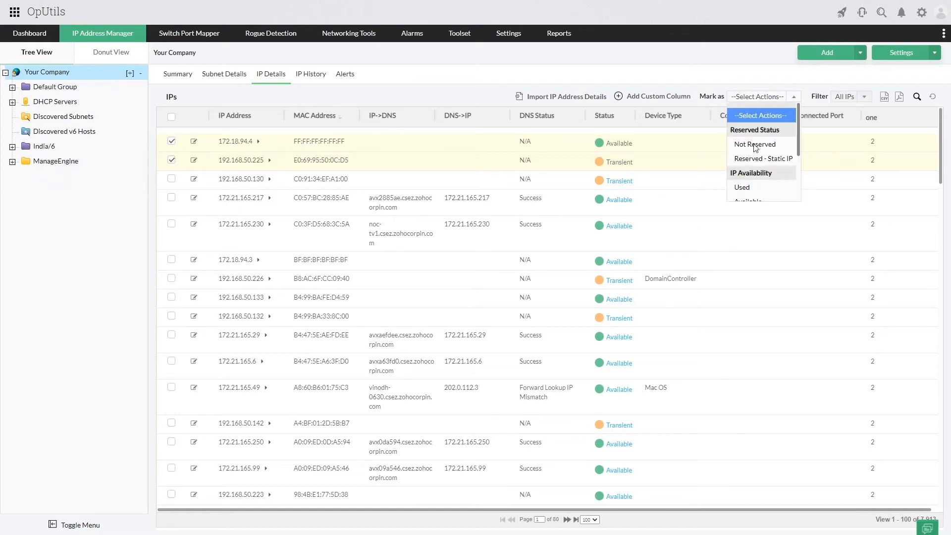
scroll(752, 191, down, 3)
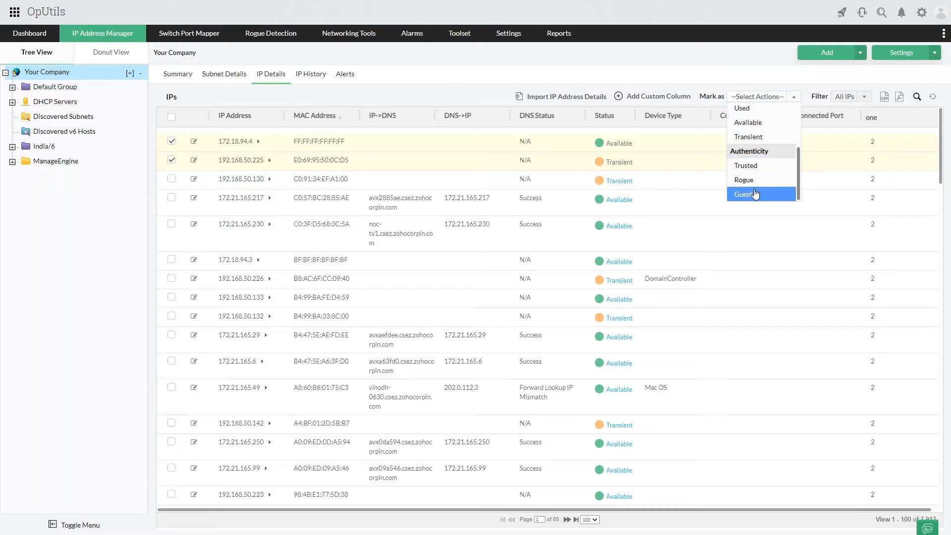
scroll(752, 191, up, 2)
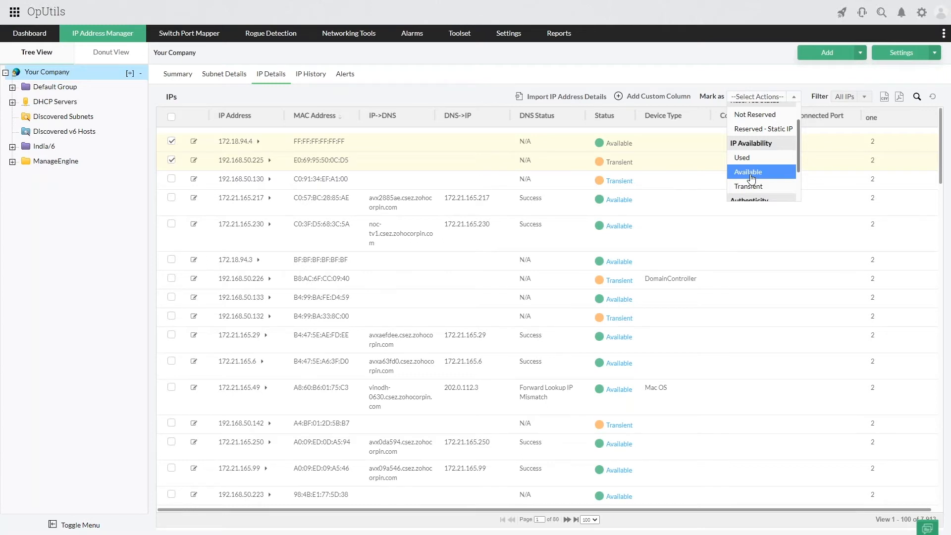
click(749, 172)
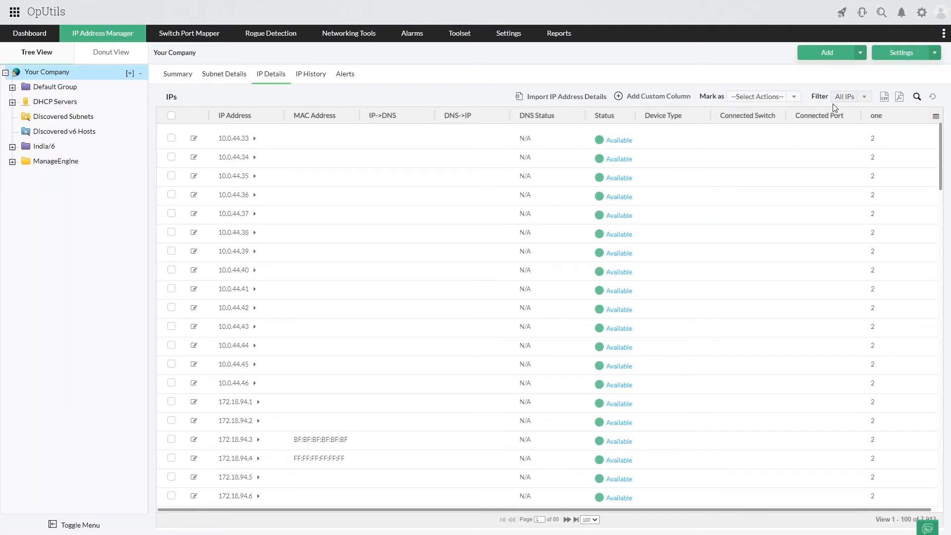
Step: Filter the IP list to Used addresses and sort it by MAC address in ascending order
click(846, 102)
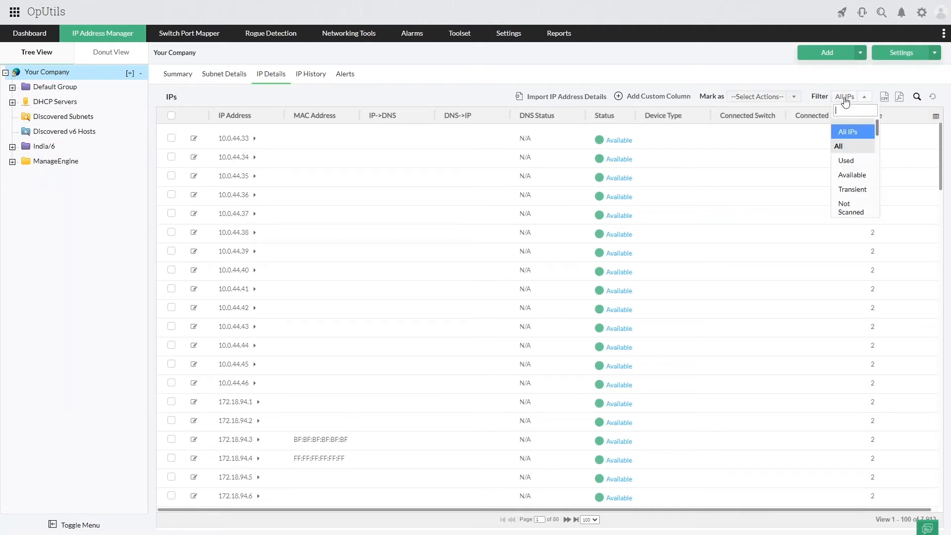
click(846, 161)
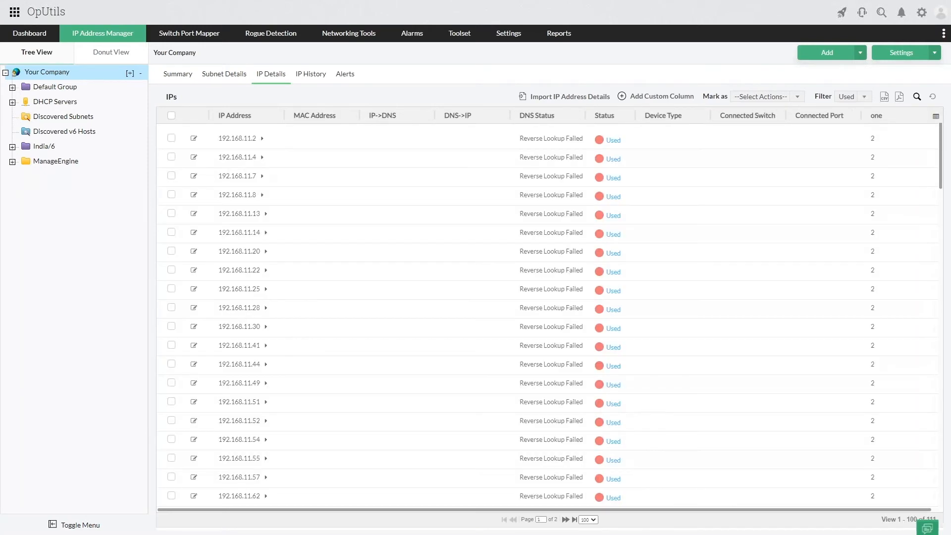
click(307, 117)
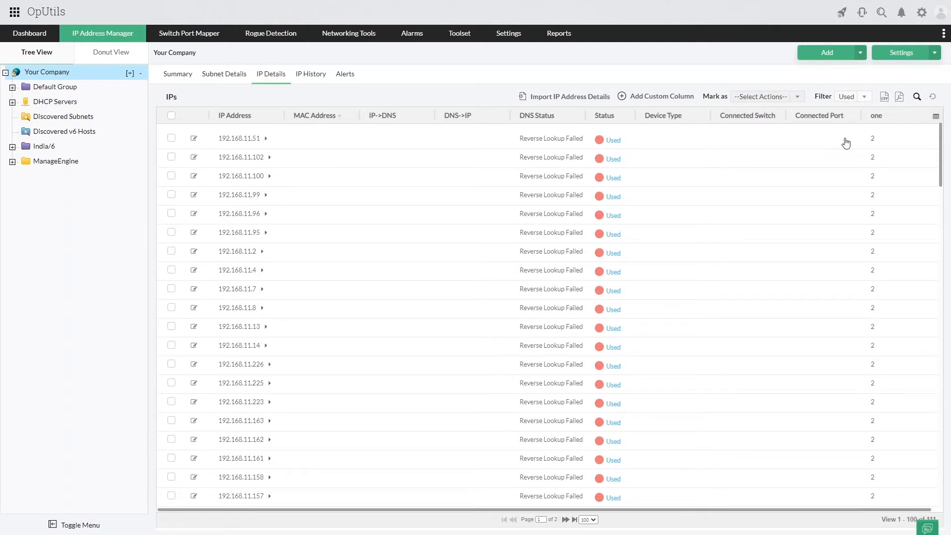
Step: Reset the filter to All IPs and show the column search fields, placing the cursor in the MAC Address field
click(854, 102)
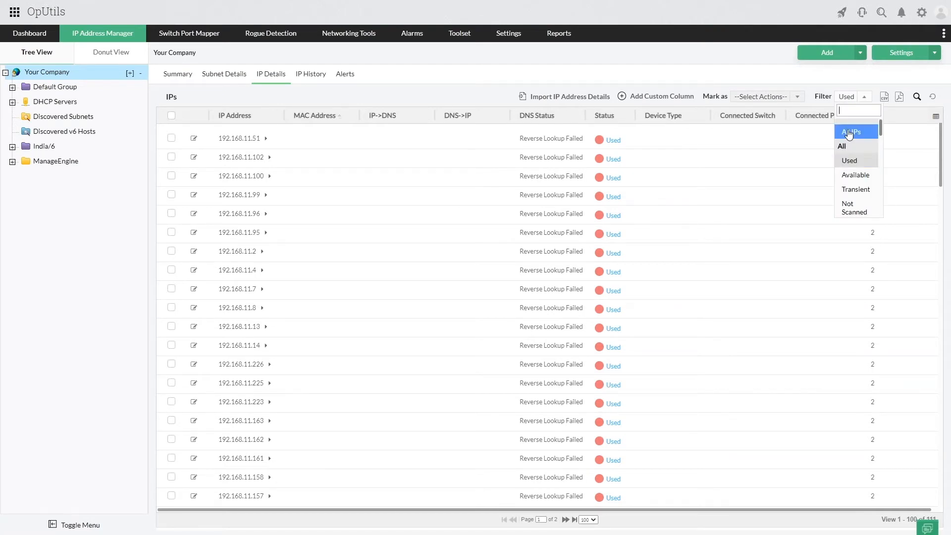
click(849, 133)
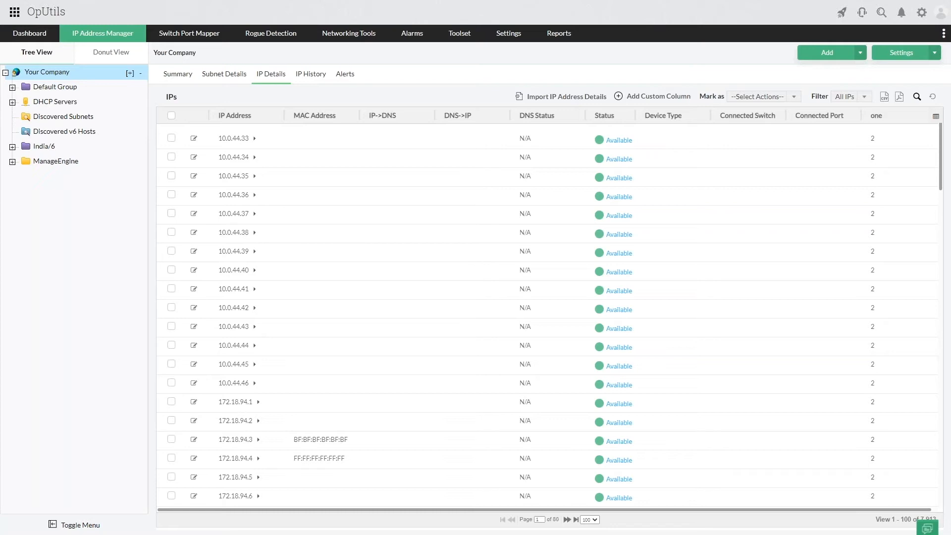
click(917, 97)
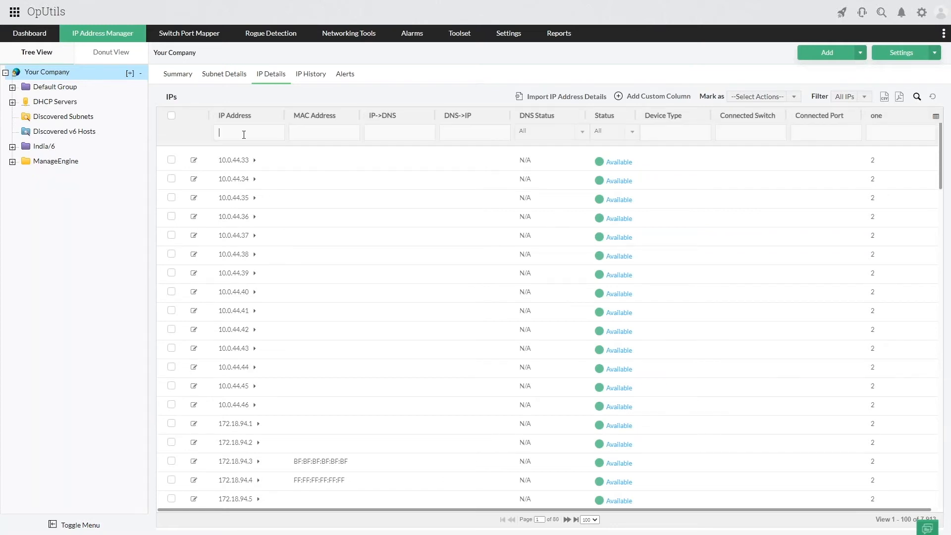
click(317, 137)
Step: Review the IP history and alerts for Your Company, and return to its summary
click(306, 78)
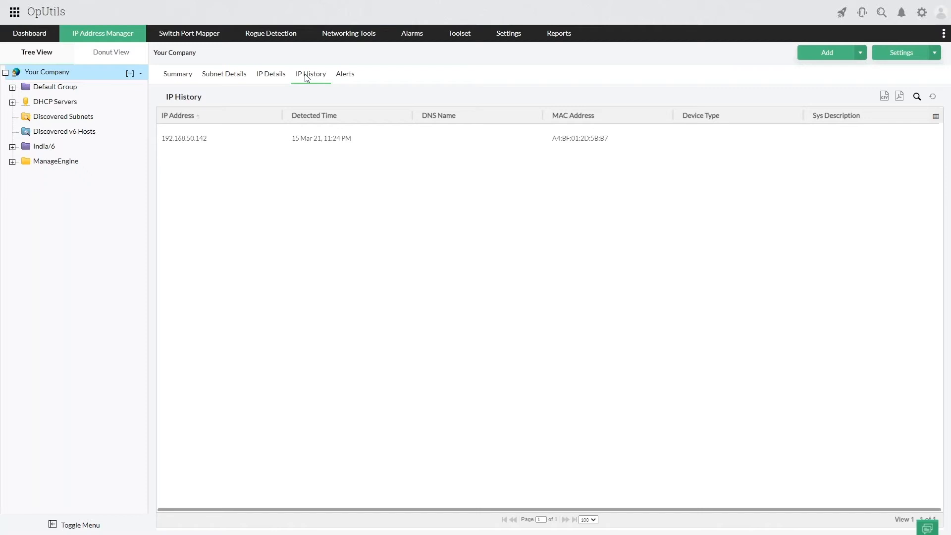
click(341, 73)
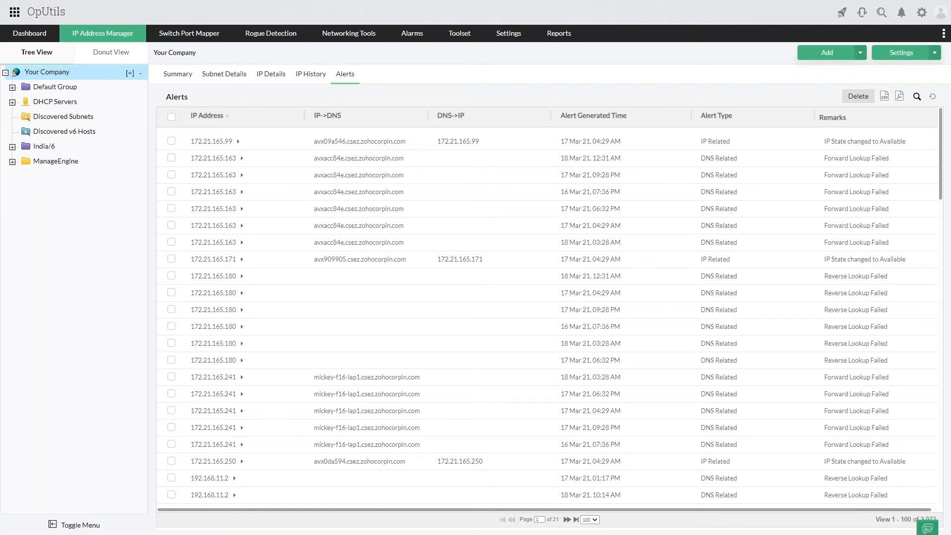
click(178, 75)
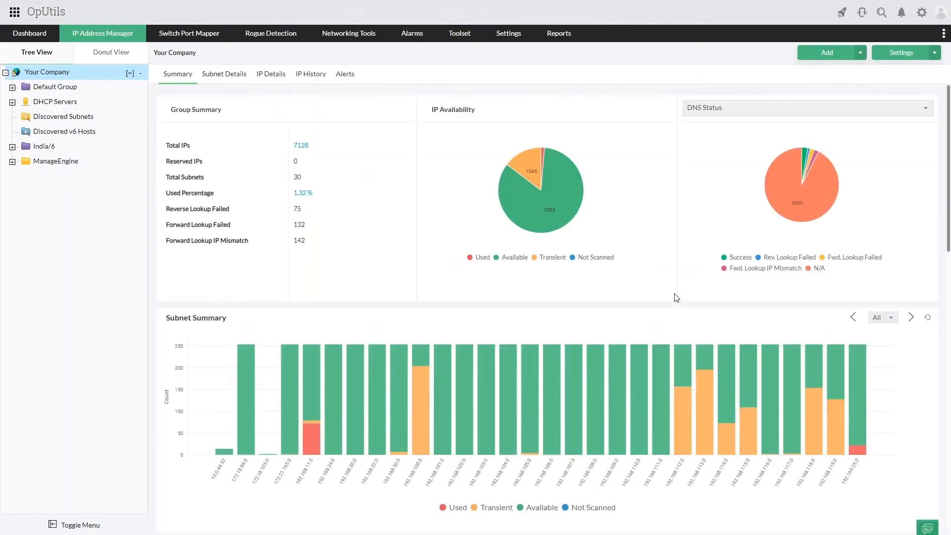
Step: Review the Default IPv4 Task in the IP Address Manager scheduler settings, close it unchanged, and return to the IP Address Manager
mouse_move(508, 36)
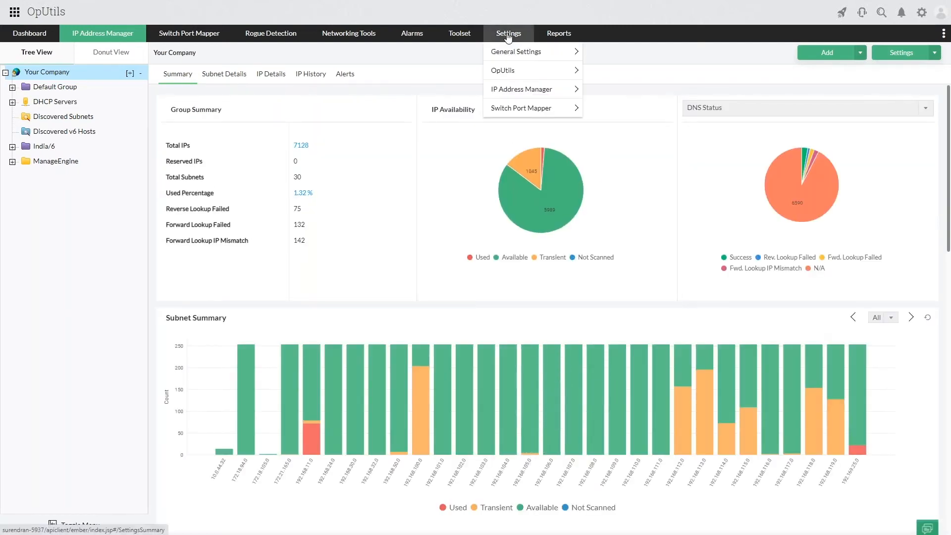
mouse_move(515, 90)
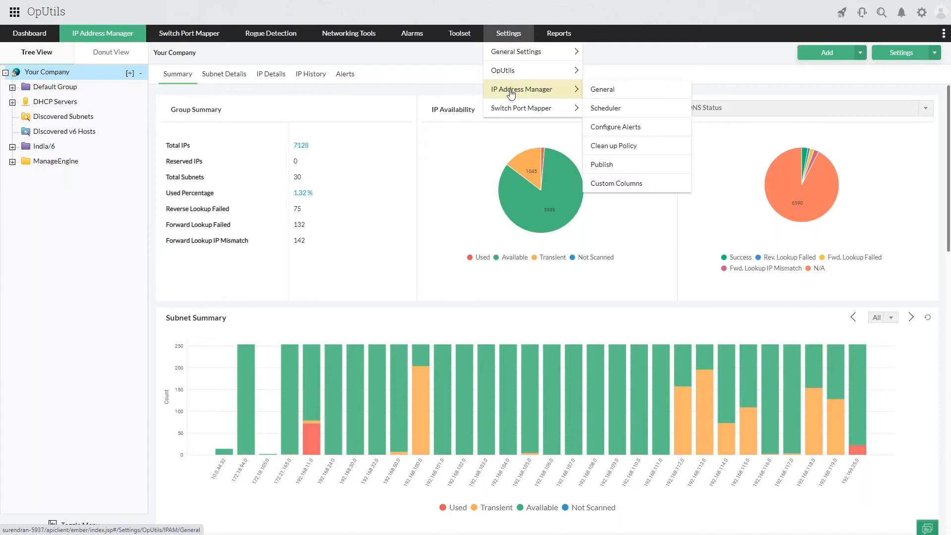
click(613, 113)
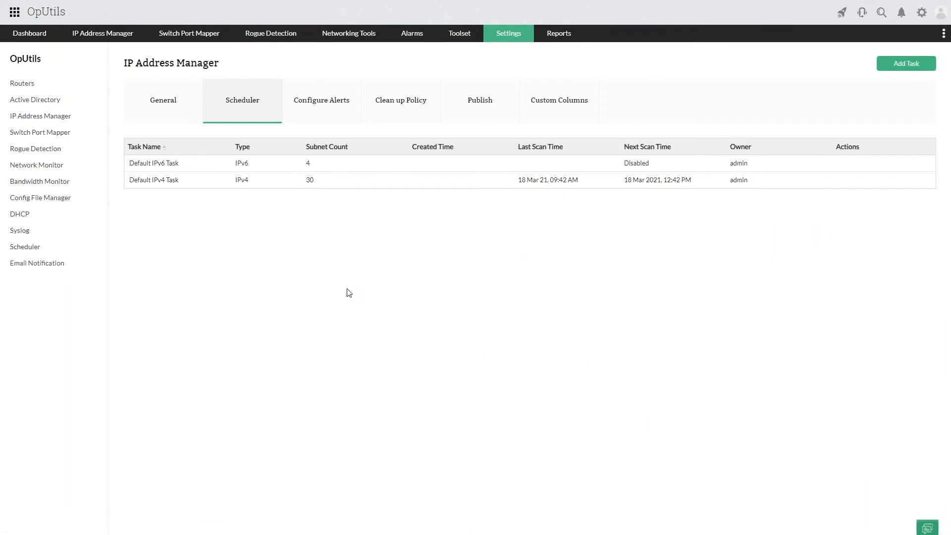
click(168, 185)
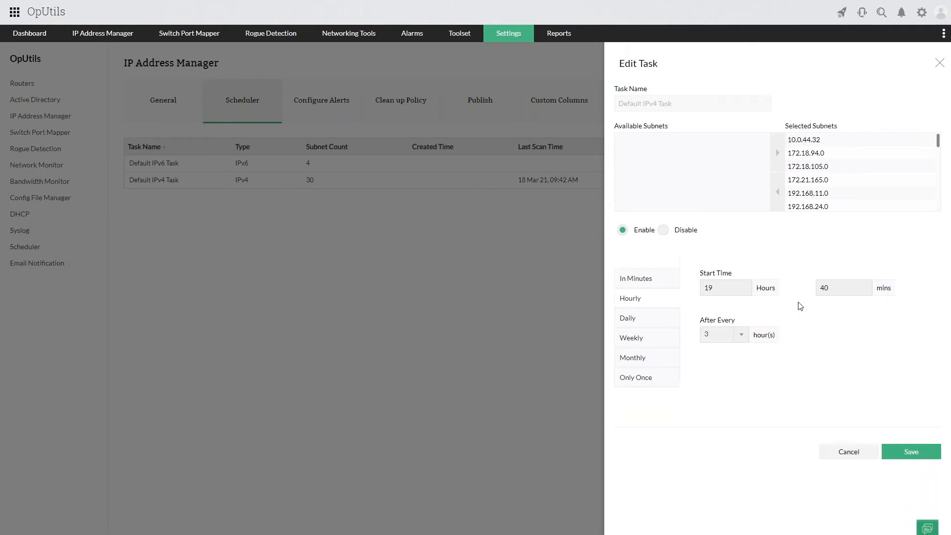
click(939, 64)
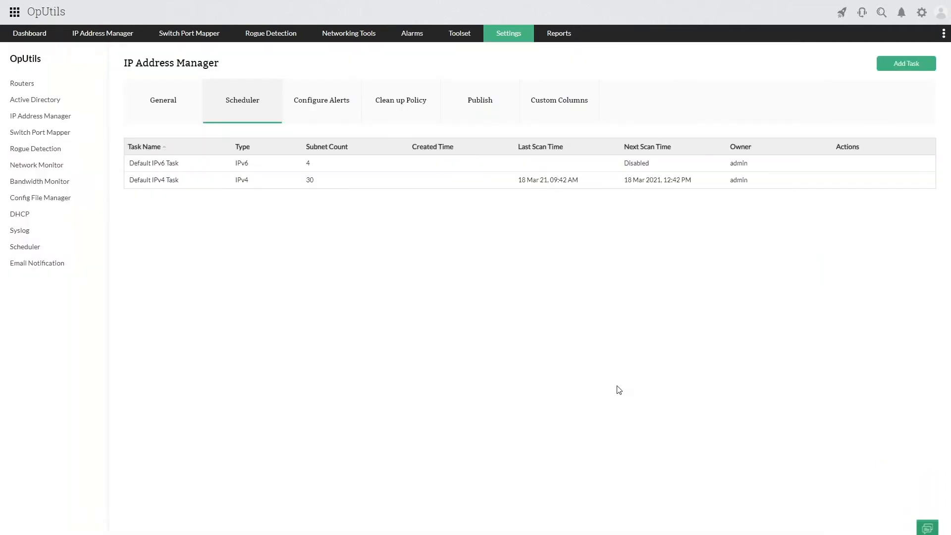
click(97, 34)
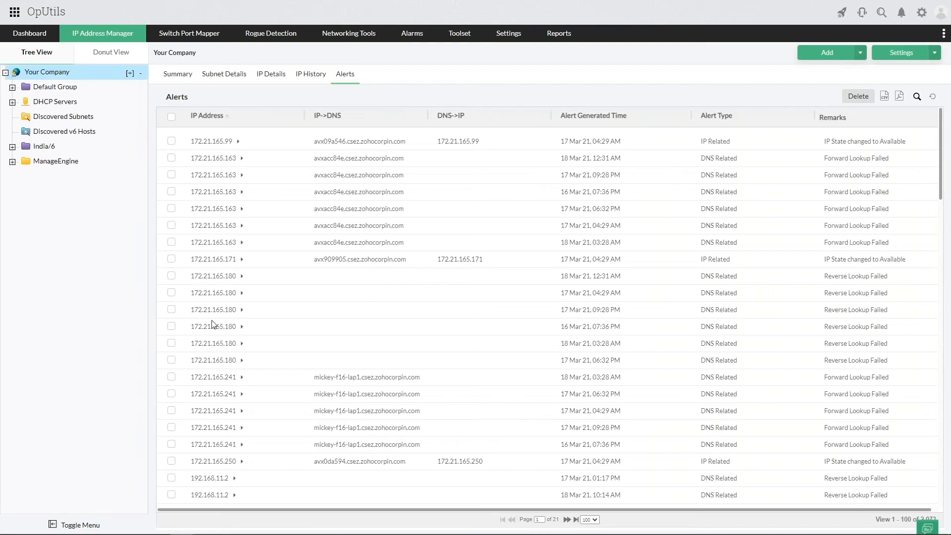
Step: Switch to the OpUtils webinar presentation in Zoho Show and advance to the first bullet of the DHCP Server slide
key(super+Tab)
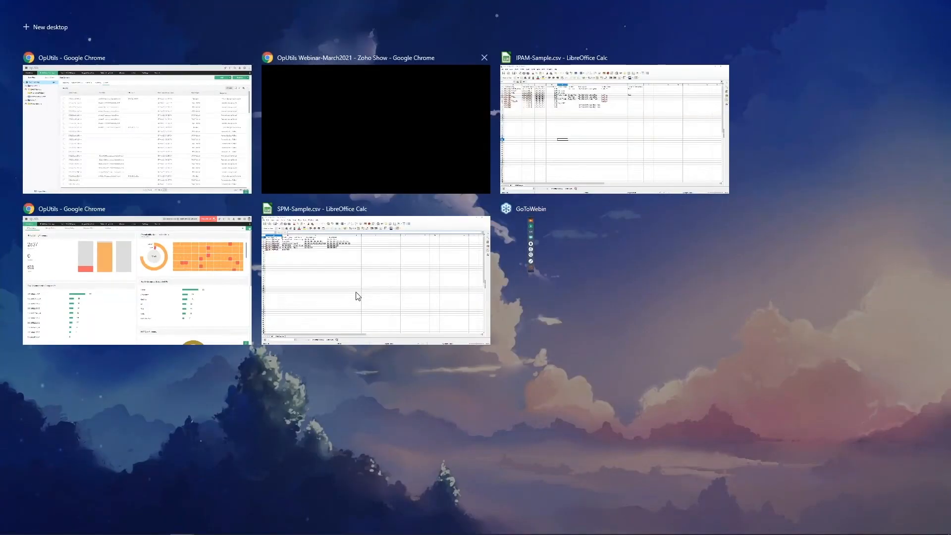
click(353, 164)
key(Right)
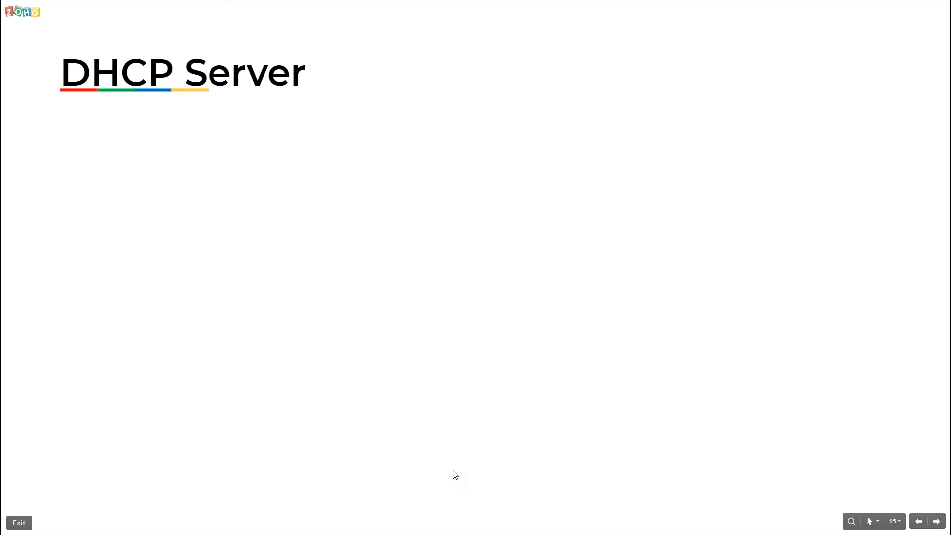
click(394, 418)
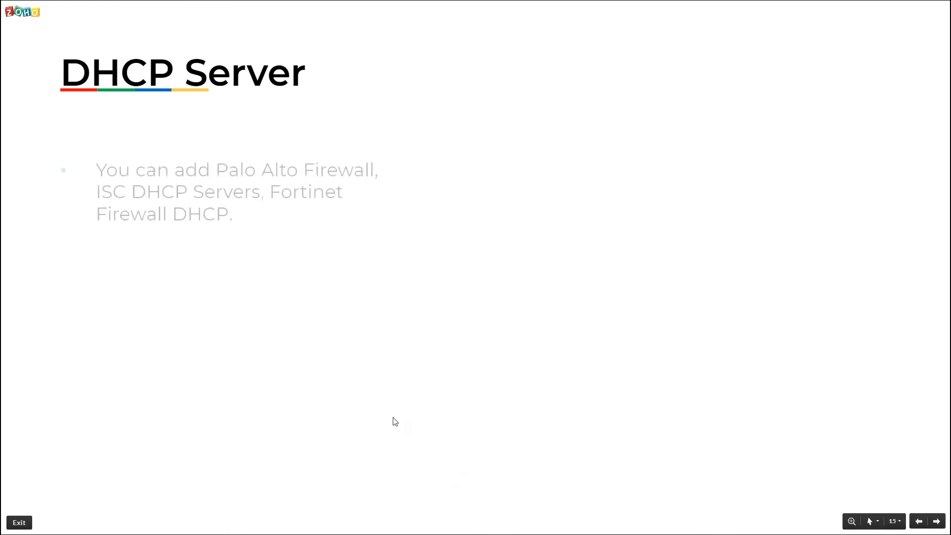
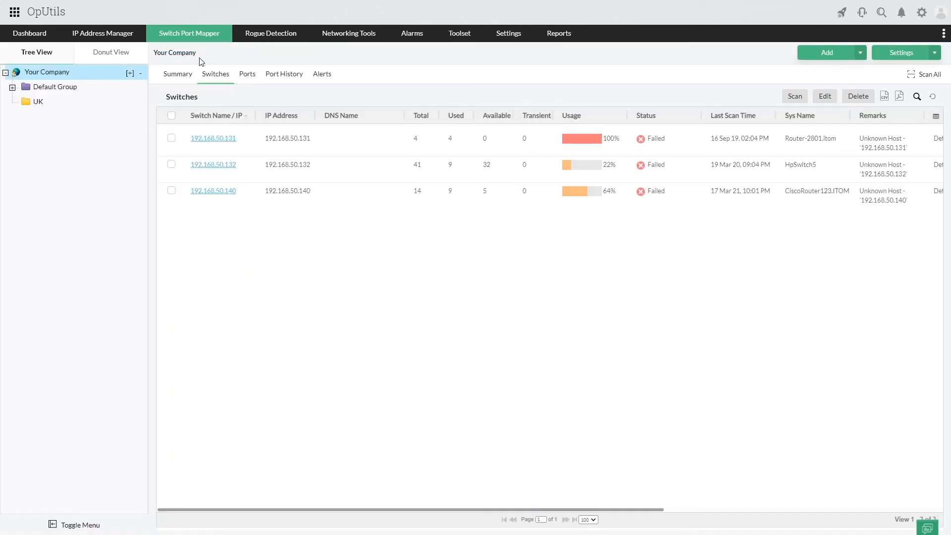
Step: Open the Add Switch form in Switch Port Mapper and set the method to Import From CSV
click(834, 56)
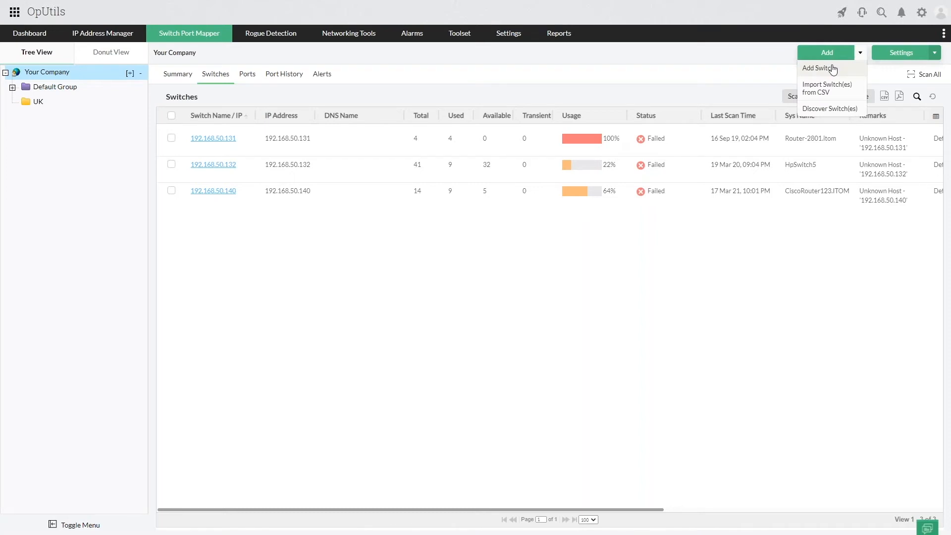
click(834, 69)
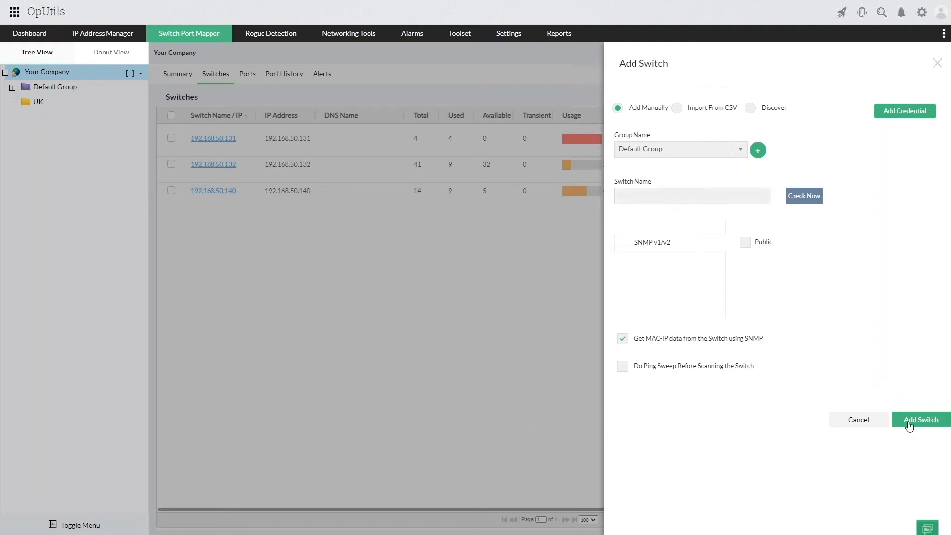
click(675, 110)
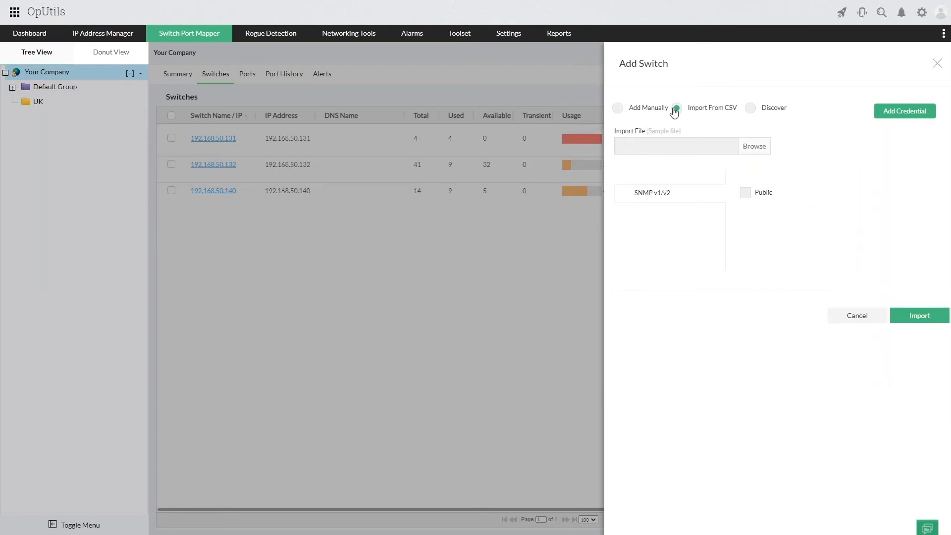
Step: Review SPM-Sample.csv in LibreOffice Calc, return to OpUtils, and close the Add Switch form without importing
key(super+Tab)
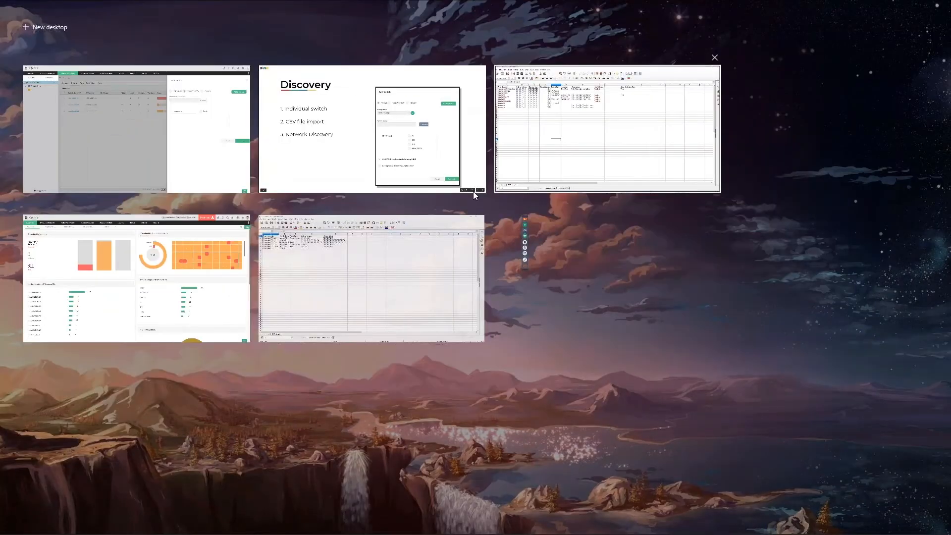
click(402, 280)
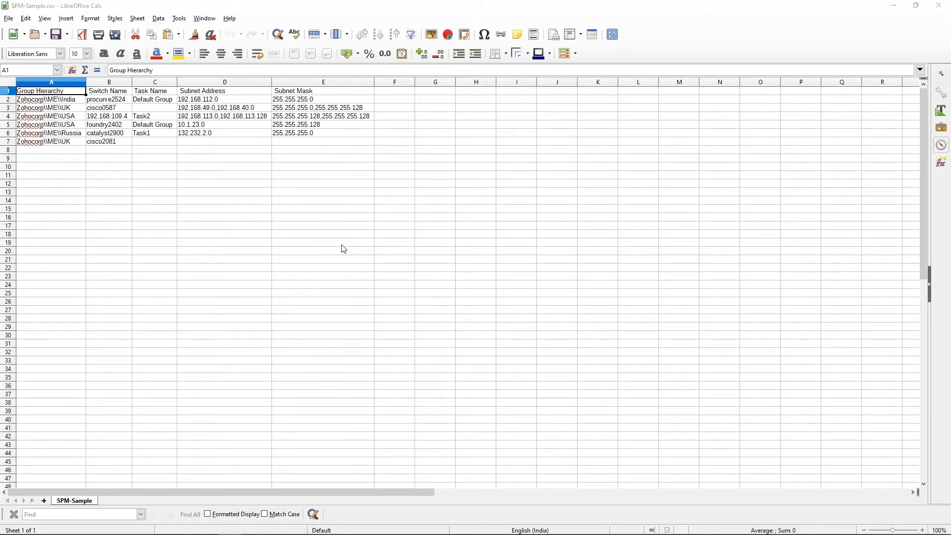
key(super+Tab)
click(420, 153)
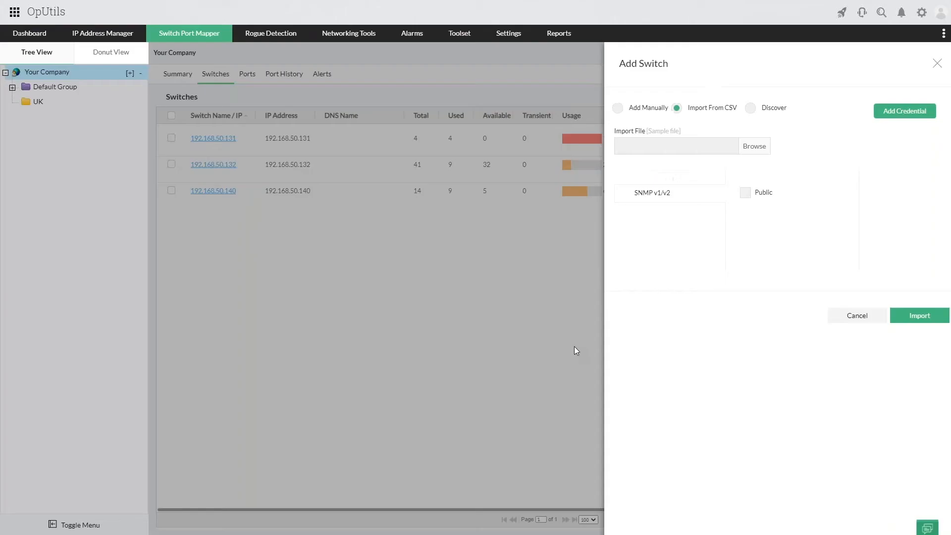
click(937, 63)
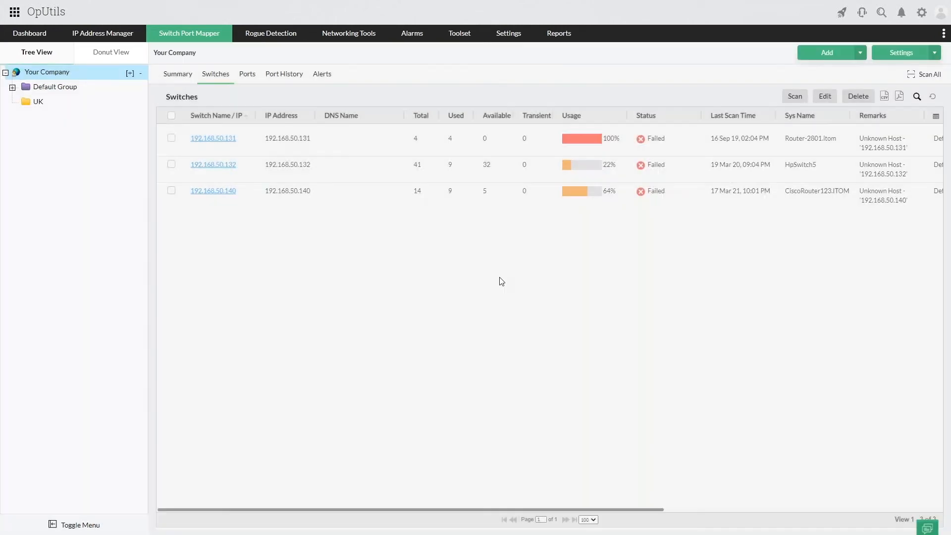
Step: Review the Discover option for adding switches by IP range, and close the form without starting discovery
click(820, 52)
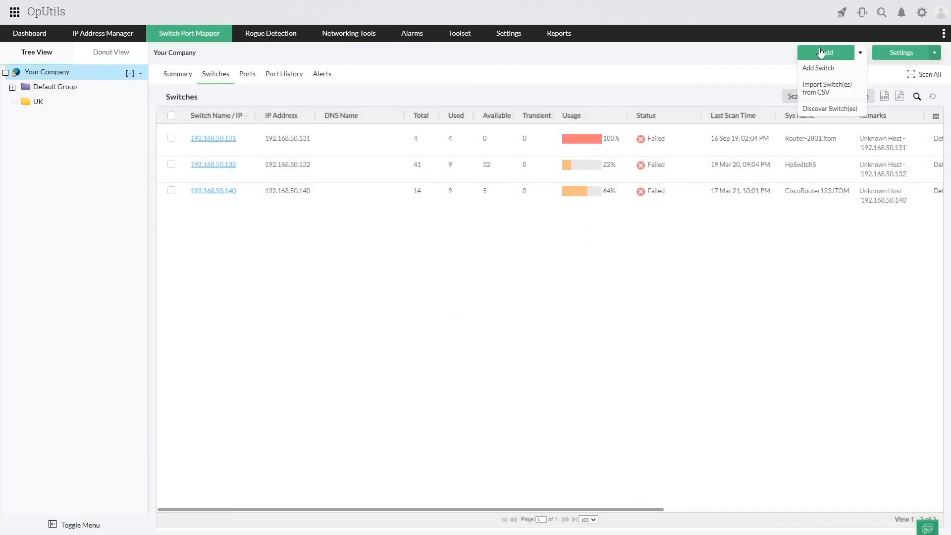
click(815, 110)
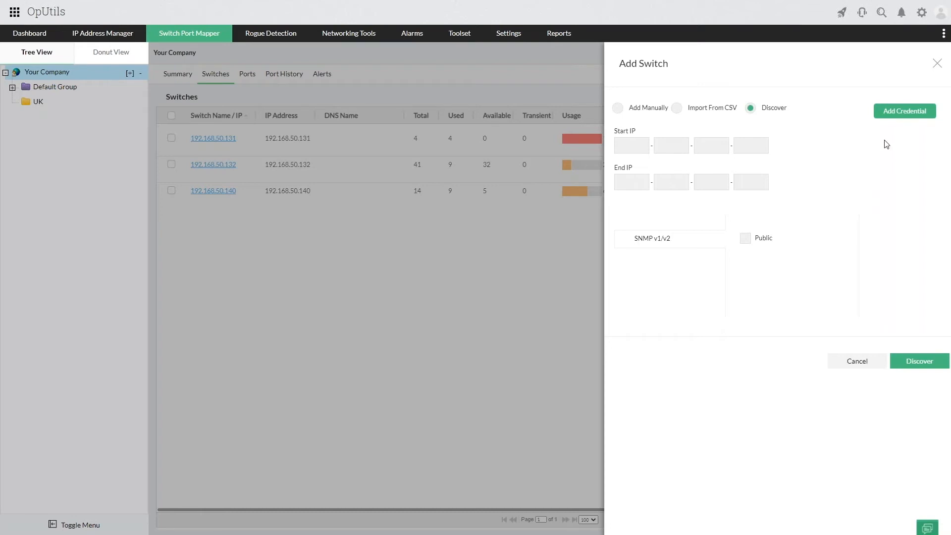
click(938, 64)
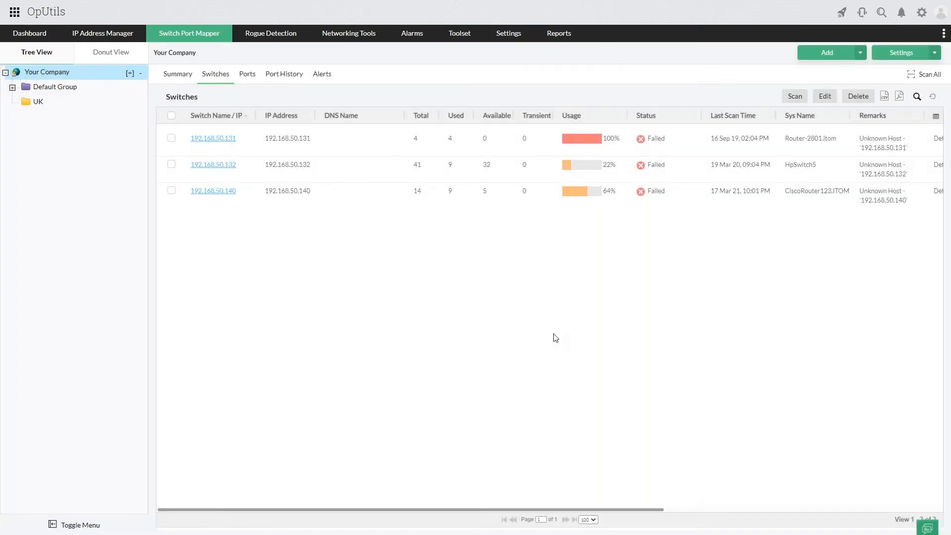
Step: Switch to the Zoho Show presentation and advance from the Discovery slide to the Features slide's first bullet
key(super+Tab)
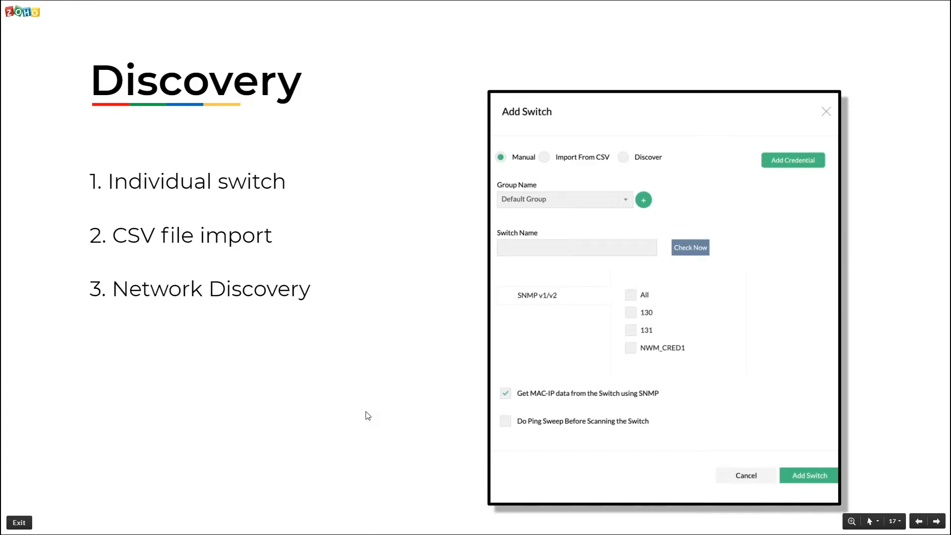
click(366, 412)
click(221, 343)
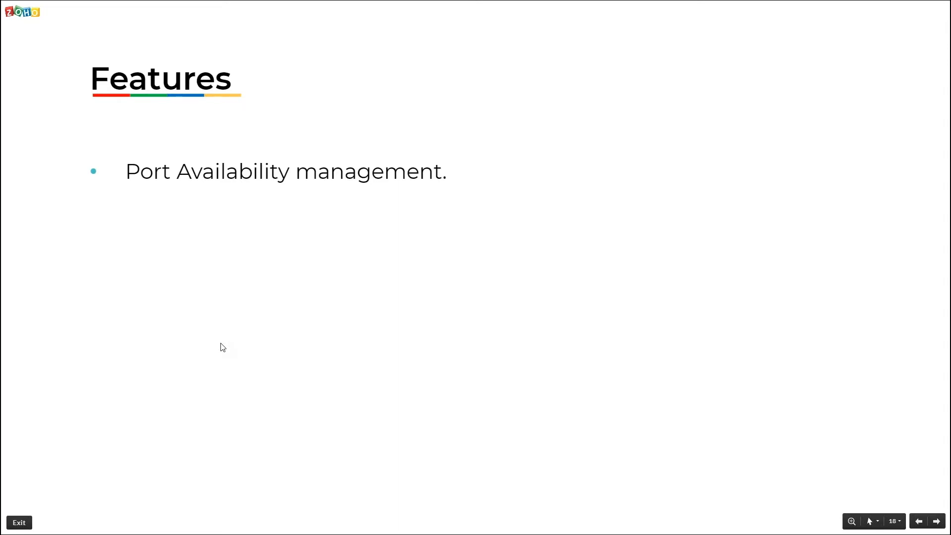
Step: Reveal the remaining bullets on the Features slide through Port status history, followed by the switch summary image
click(223, 348)
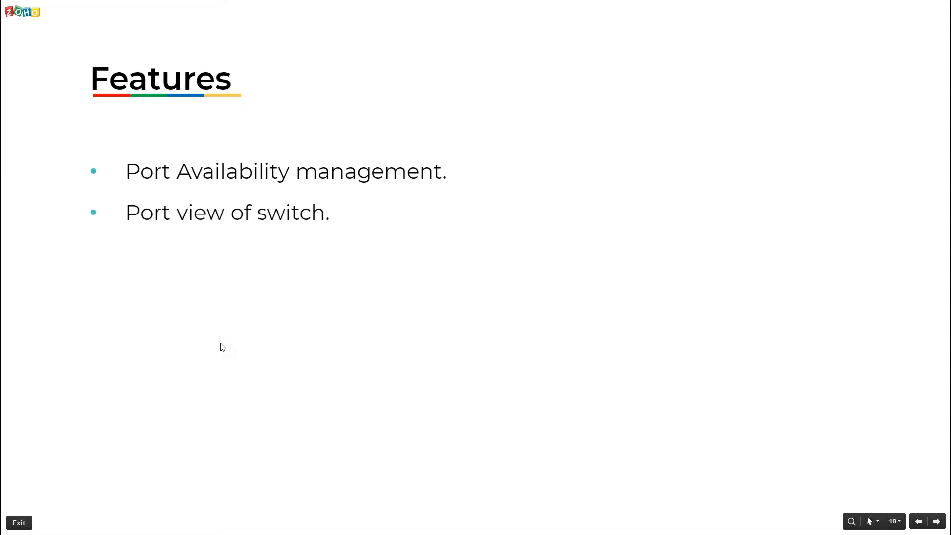
click(223, 348)
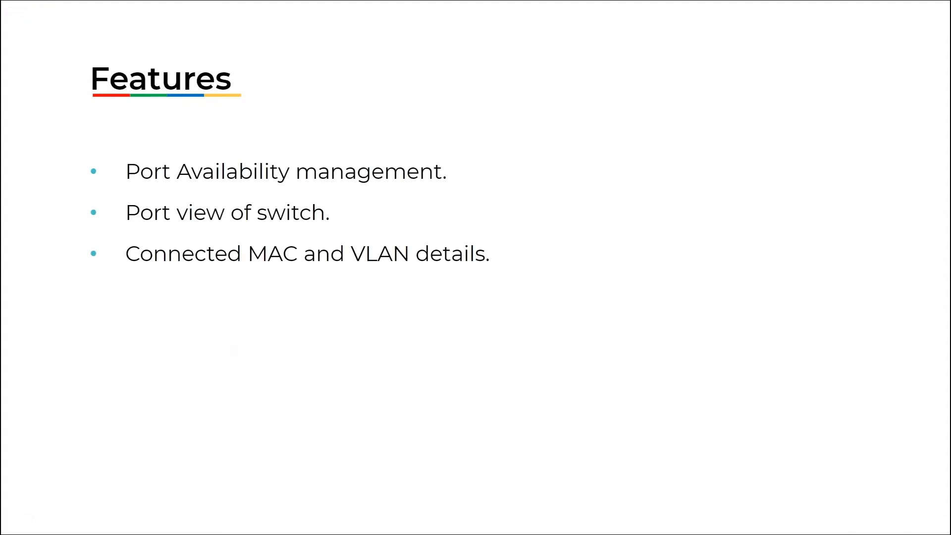
key(Right)
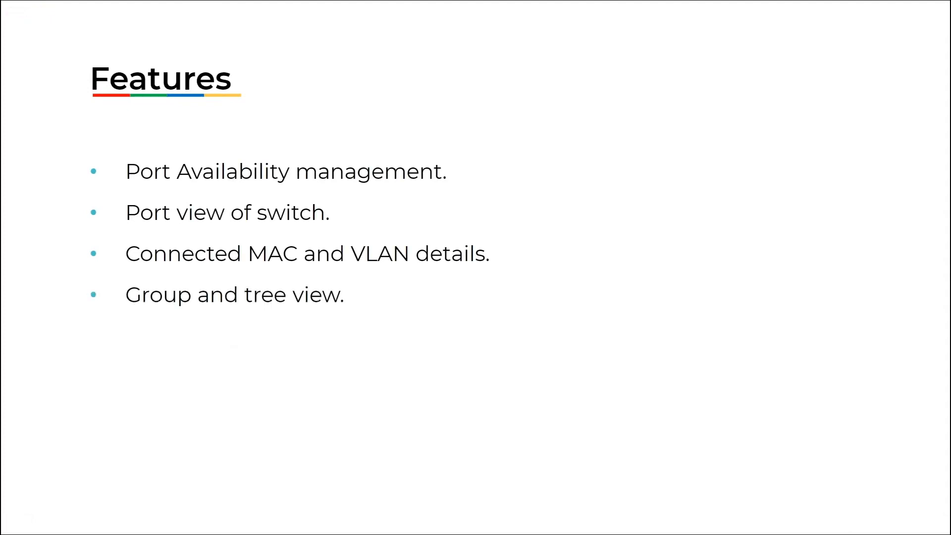
click(217, 388)
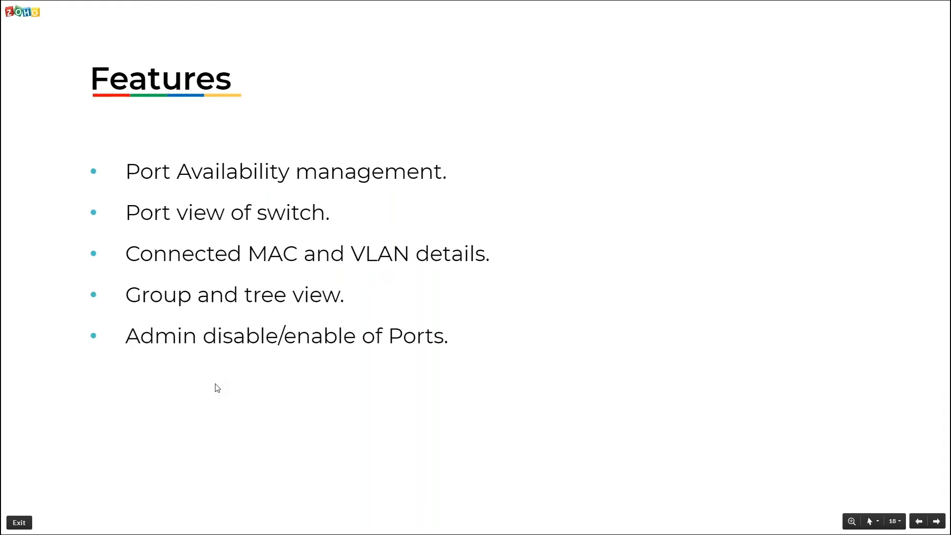
click(217, 388)
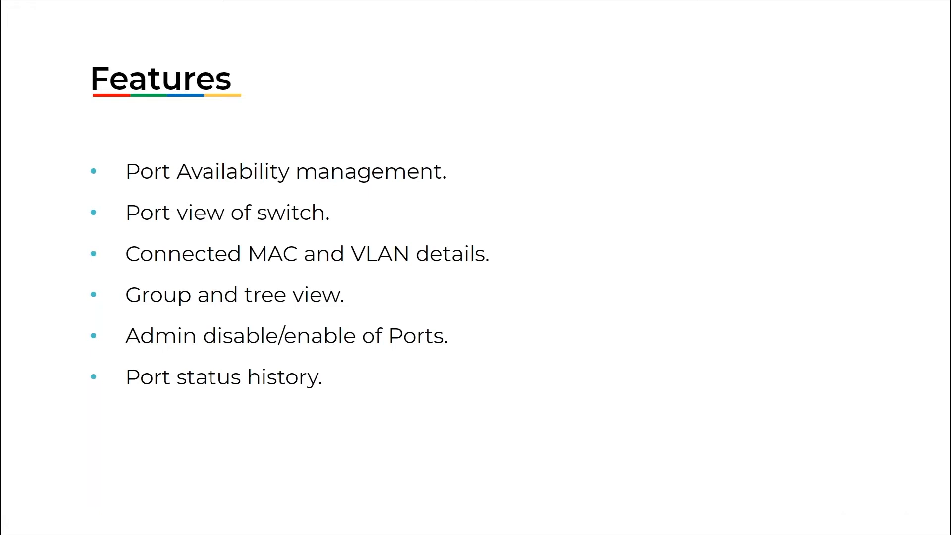
click(241, 440)
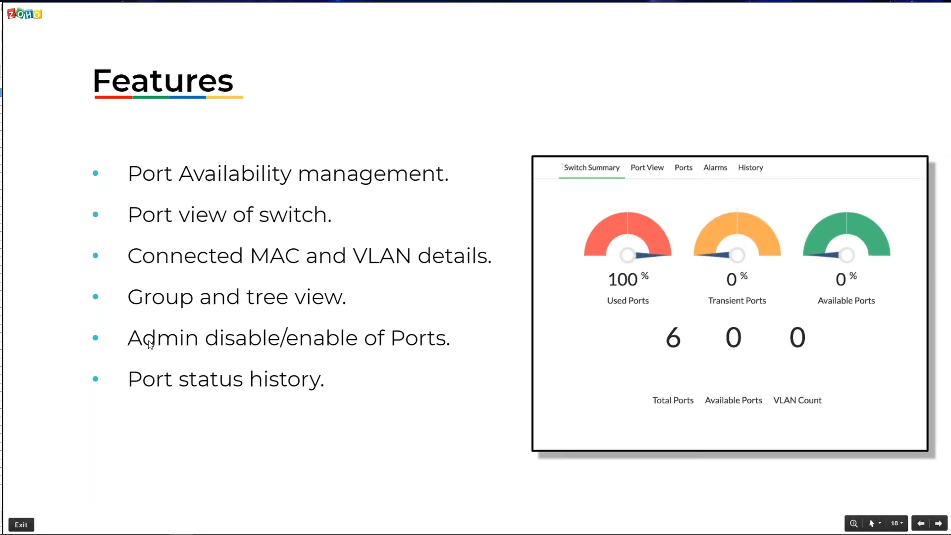
Step: Switch to OpUtils and review the Switch Port Mapper group summary for Your Company
key(super+Tab)
click(397, 166)
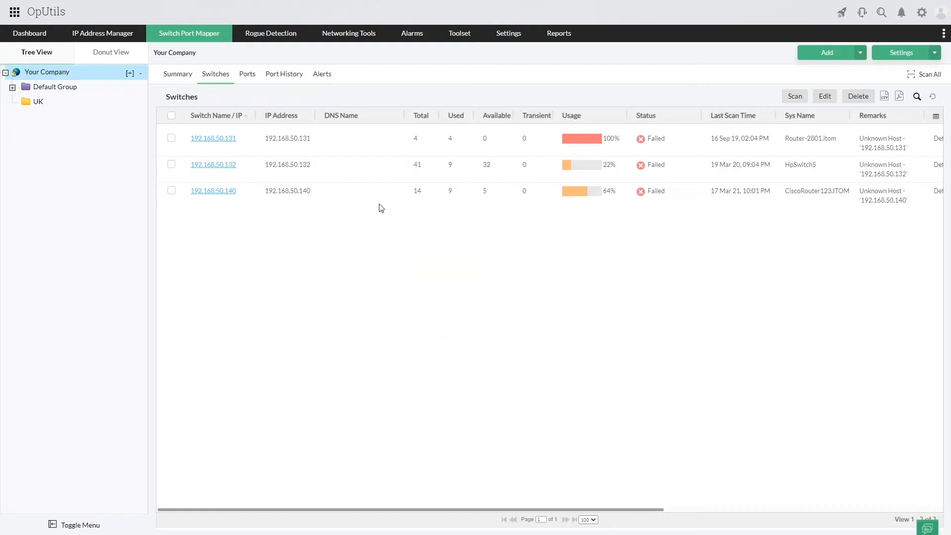
click(171, 75)
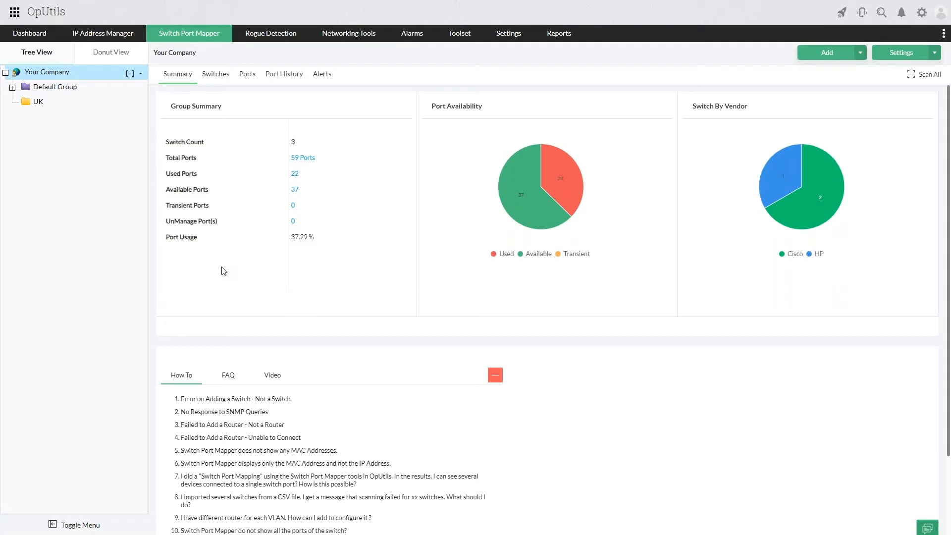
Step: Open switch 192.168.50.131 from the Switches list and review its summary and ports
click(227, 74)
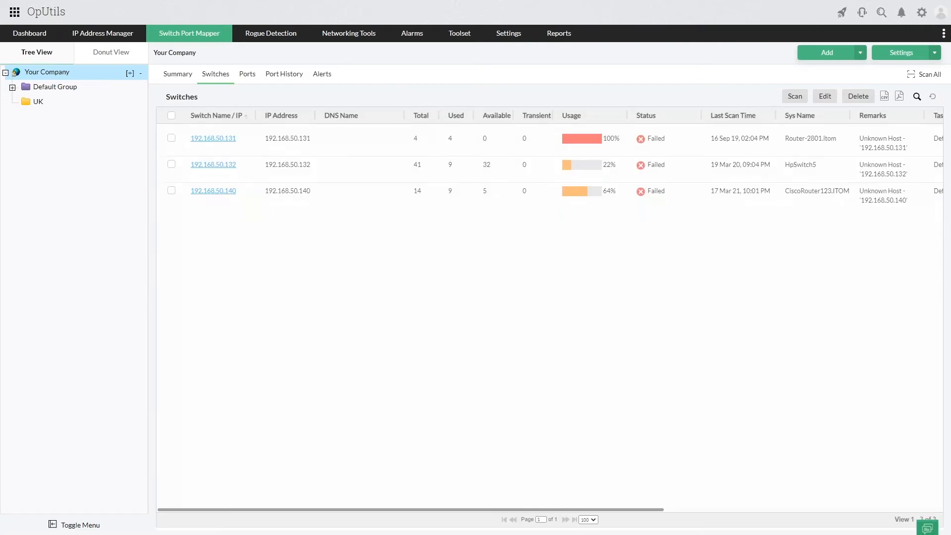
click(217, 141)
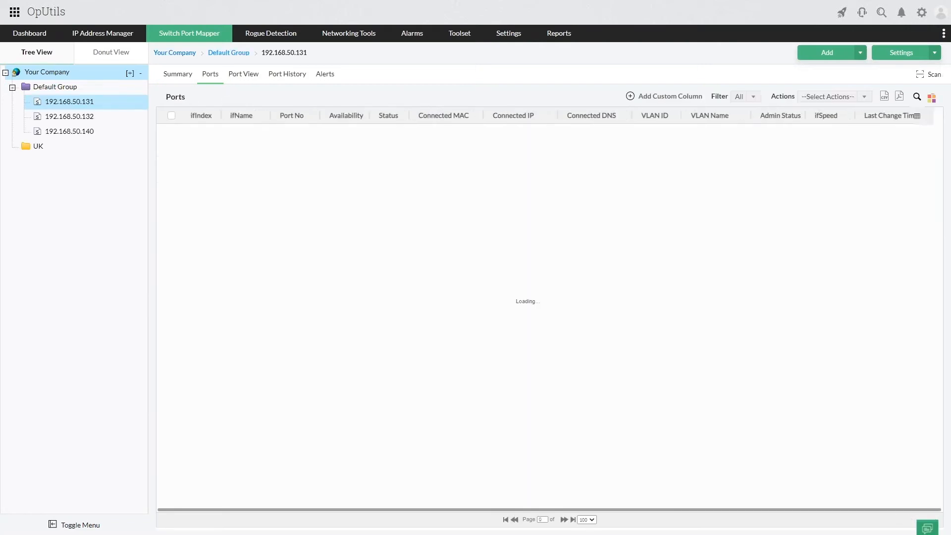
click(178, 75)
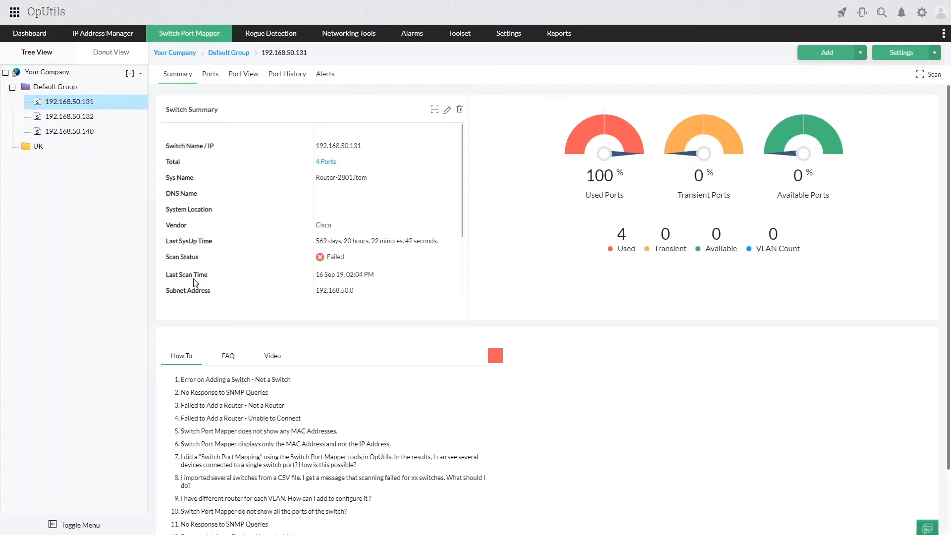
click(206, 75)
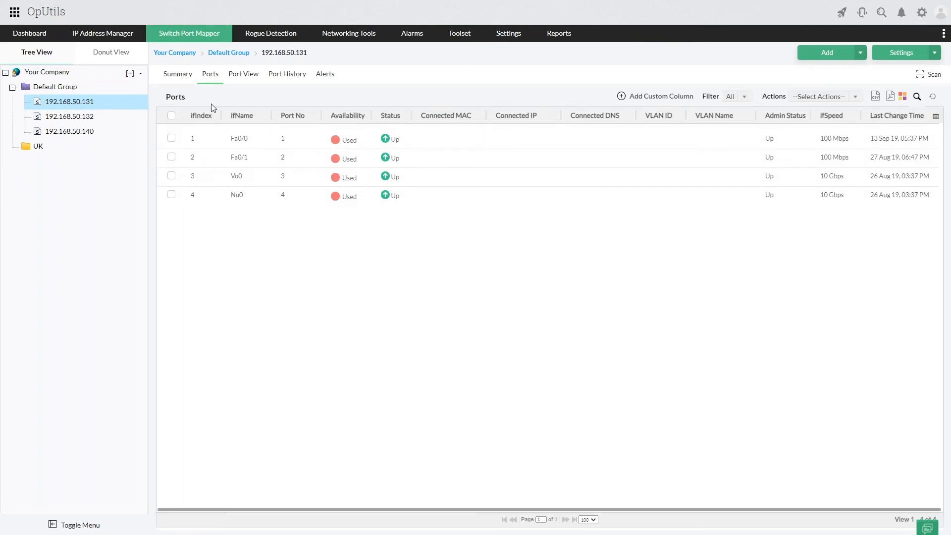
Step: Return to the company-wide switch list, open switch 192.168.50.132, and sort its ports by Connected MAC in descending order
click(185, 40)
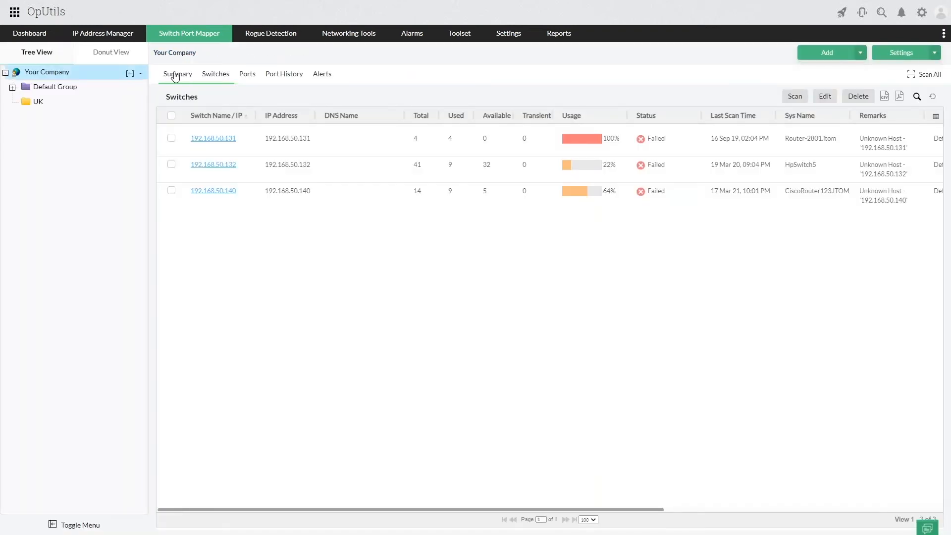
click(174, 76)
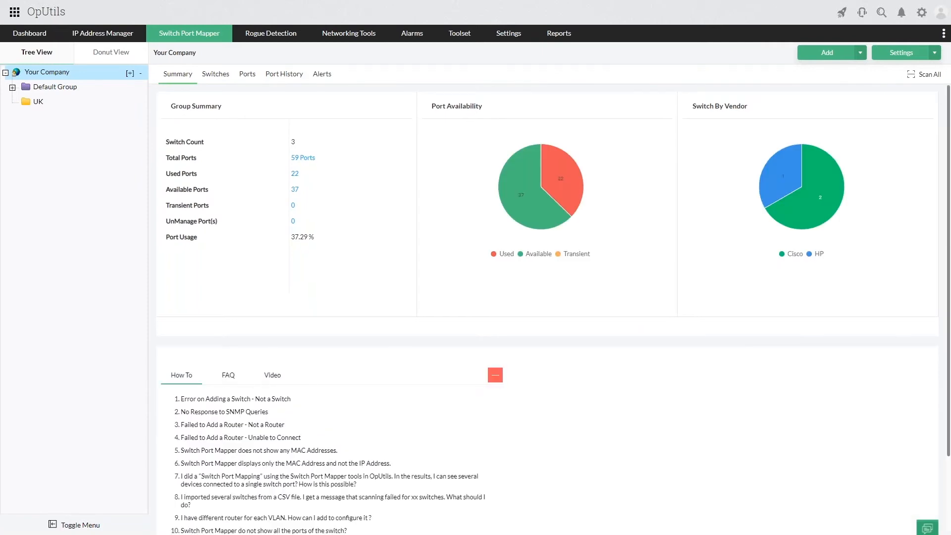
click(209, 77)
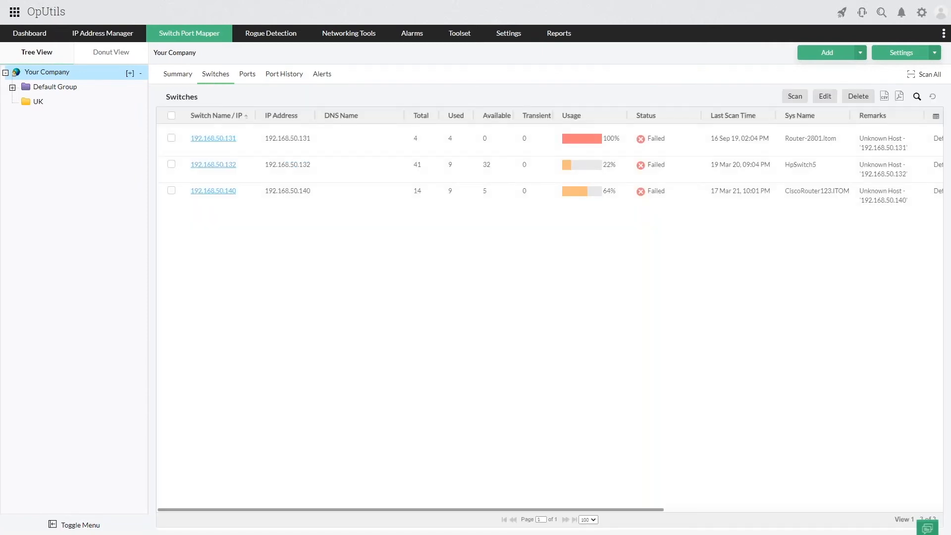
click(205, 167)
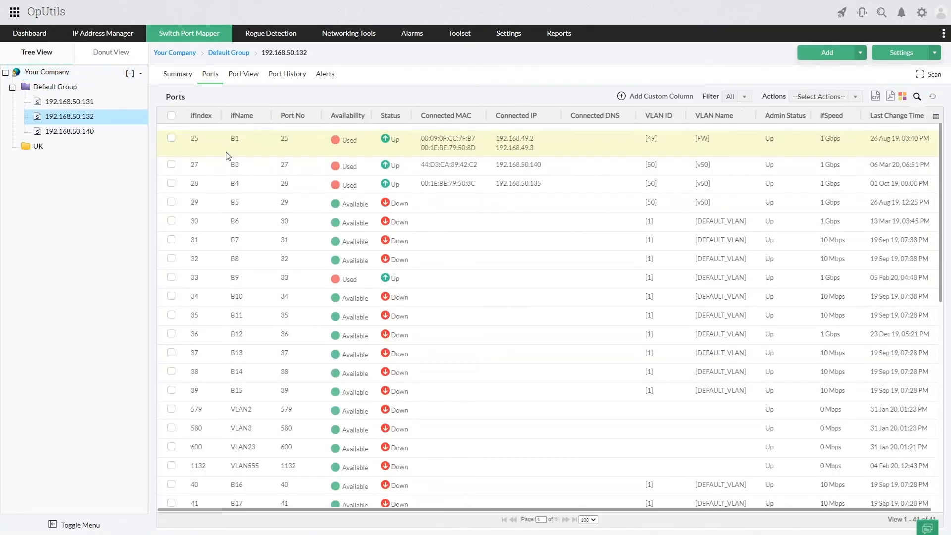
click(449, 117)
click(450, 117)
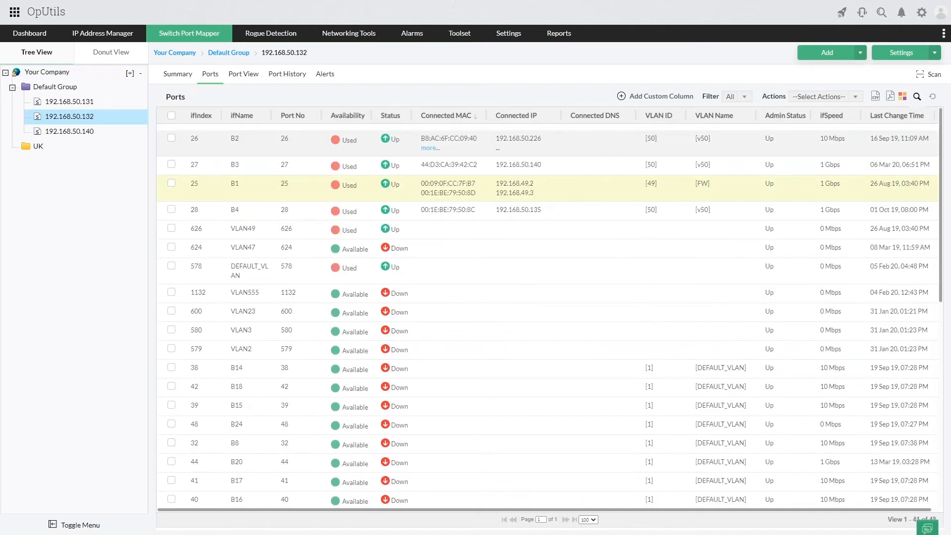
Step: Review the summary of switch 192.168.50.132, return to its ports, and sort them by Connected MAC in descending order again
click(178, 74)
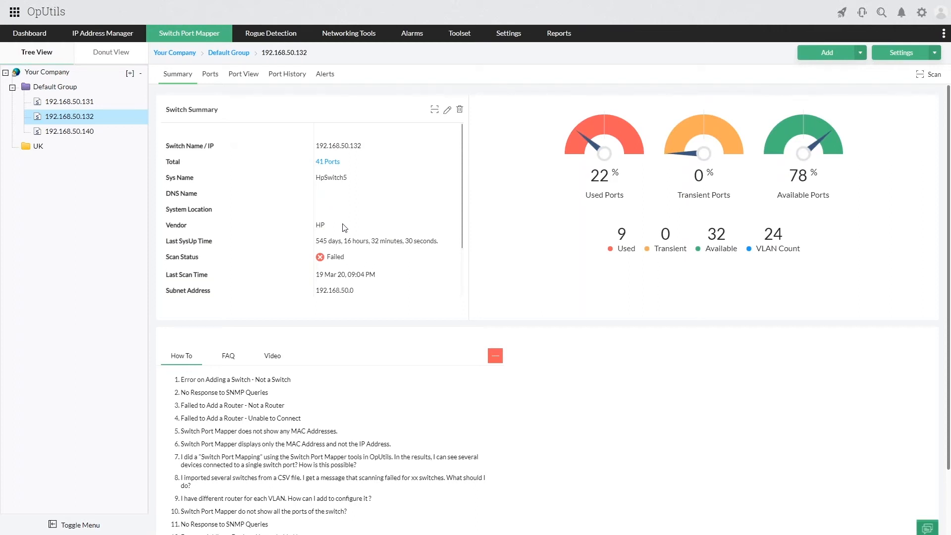
click(210, 74)
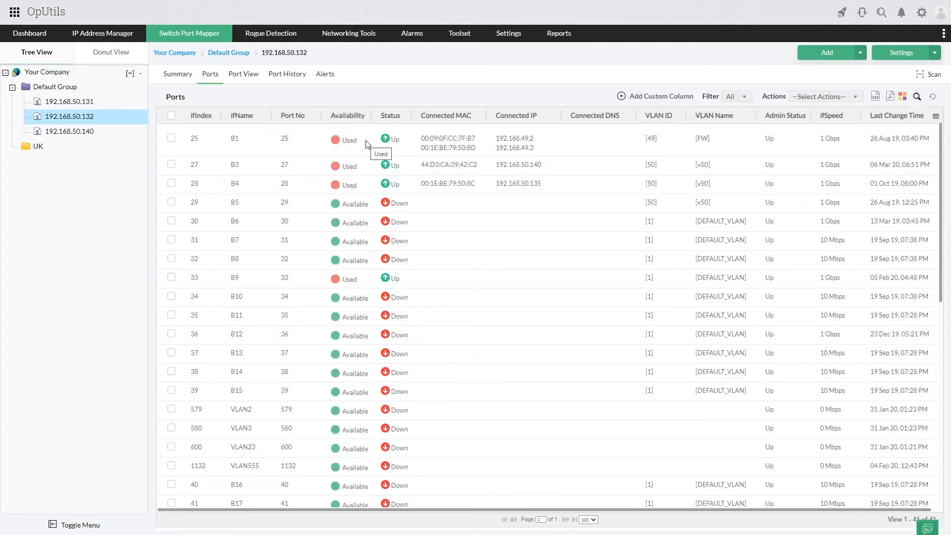
click(446, 117)
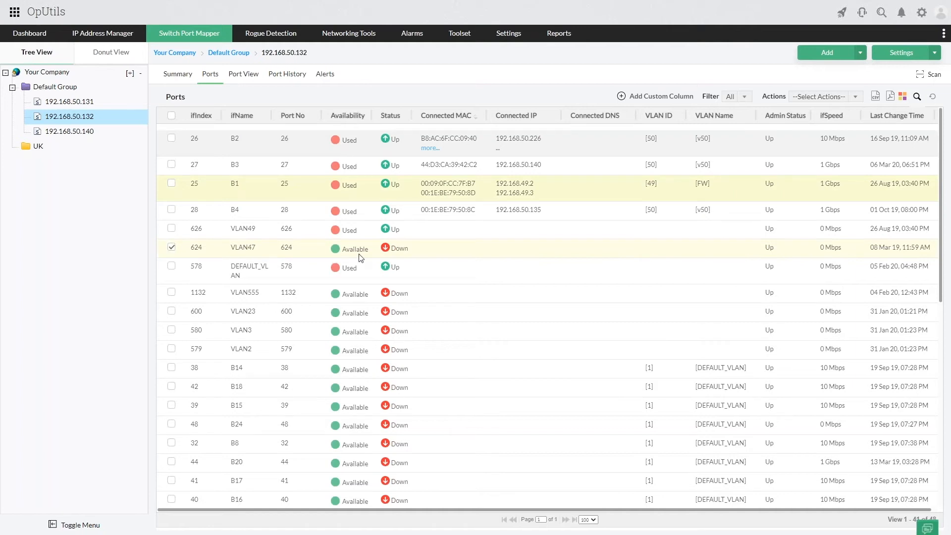
Step: Select ports VLAN49 and VLAN47, review the available port actions, and clear the selection without applying any action
click(171, 229)
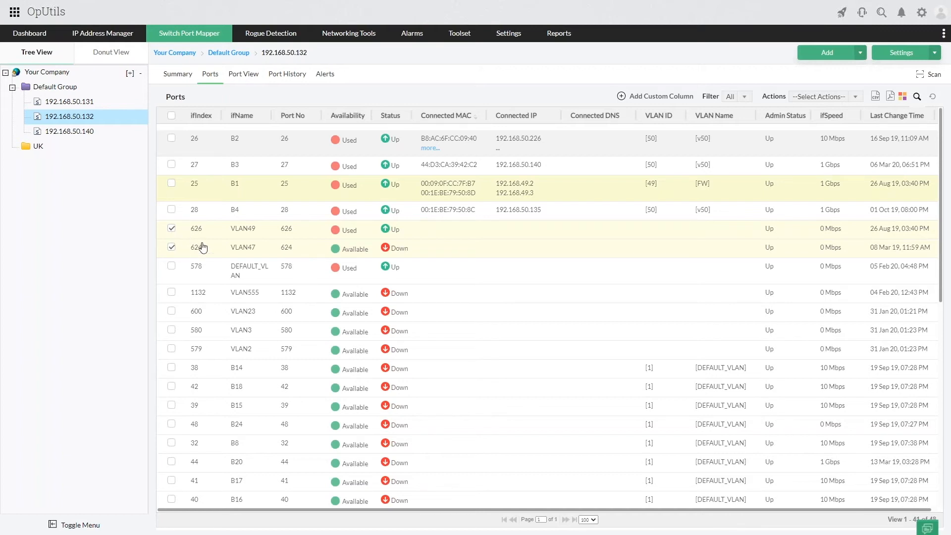
click(808, 98)
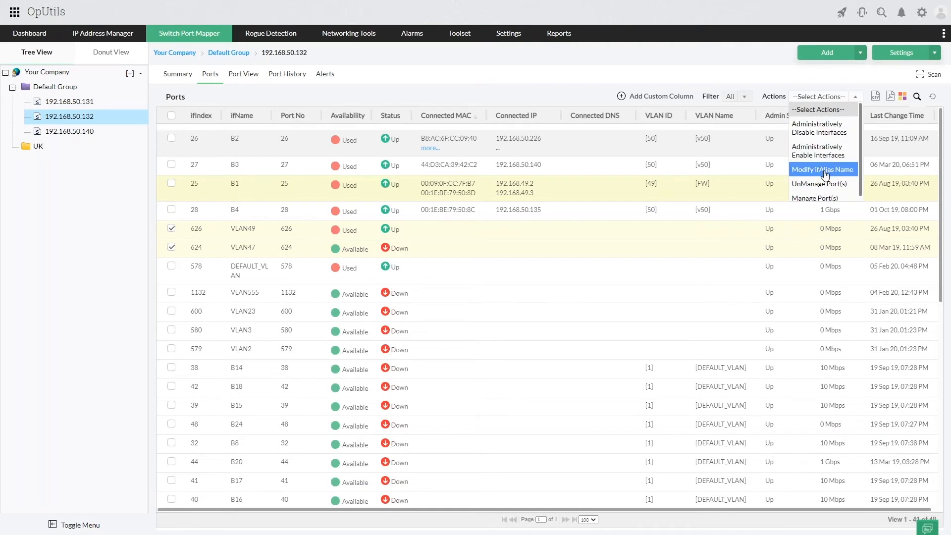
scroll(825, 170, down, 1)
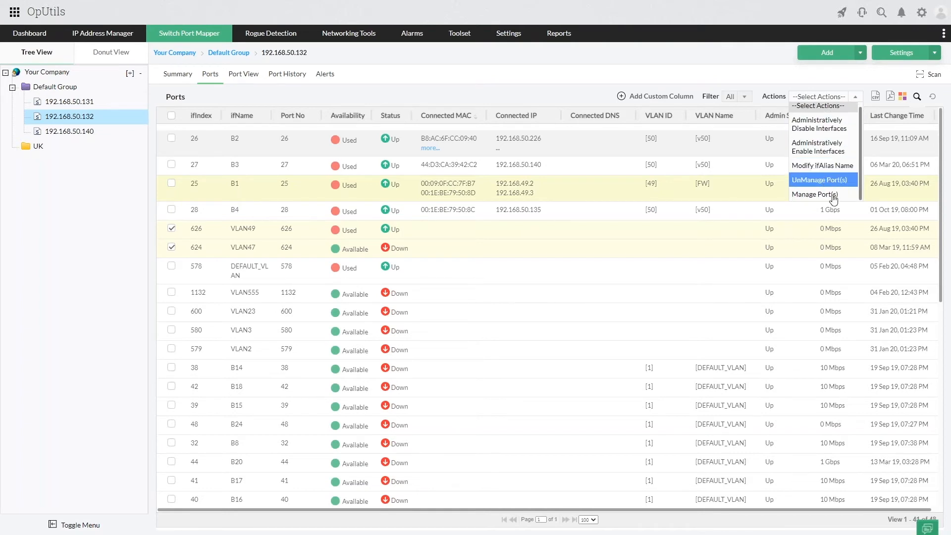
scroll(823, 164, up, 1)
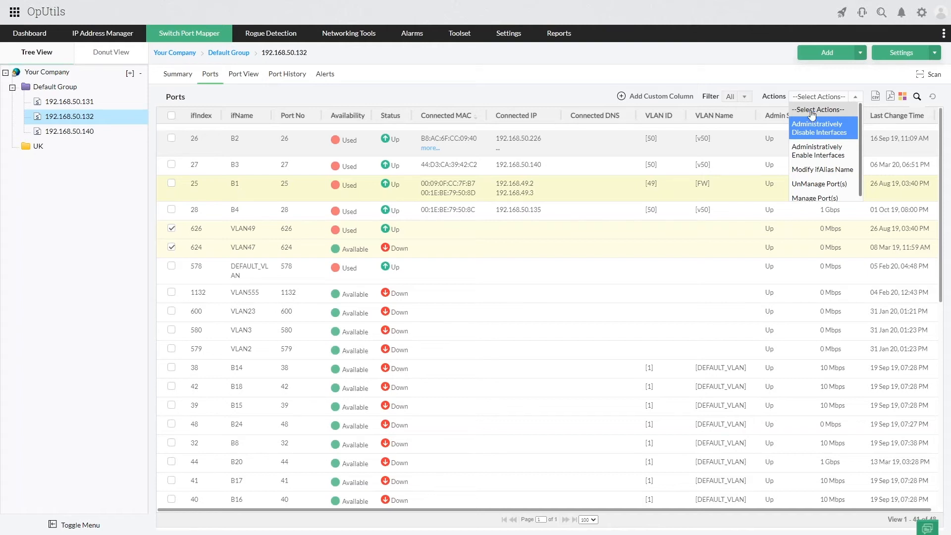
click(172, 249)
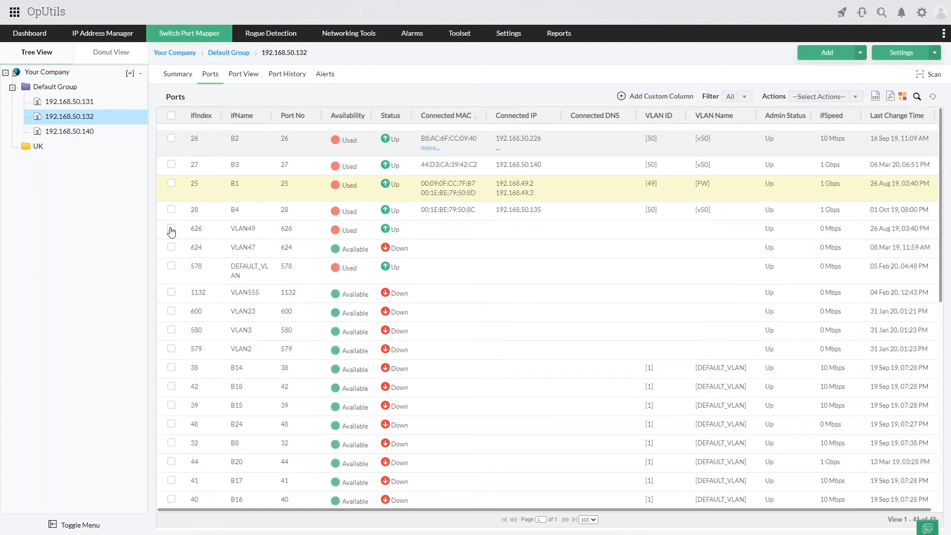
Step: Show the Port View of switch 192.168.50.132, inspect individual port information, and open the details of port B1
click(244, 75)
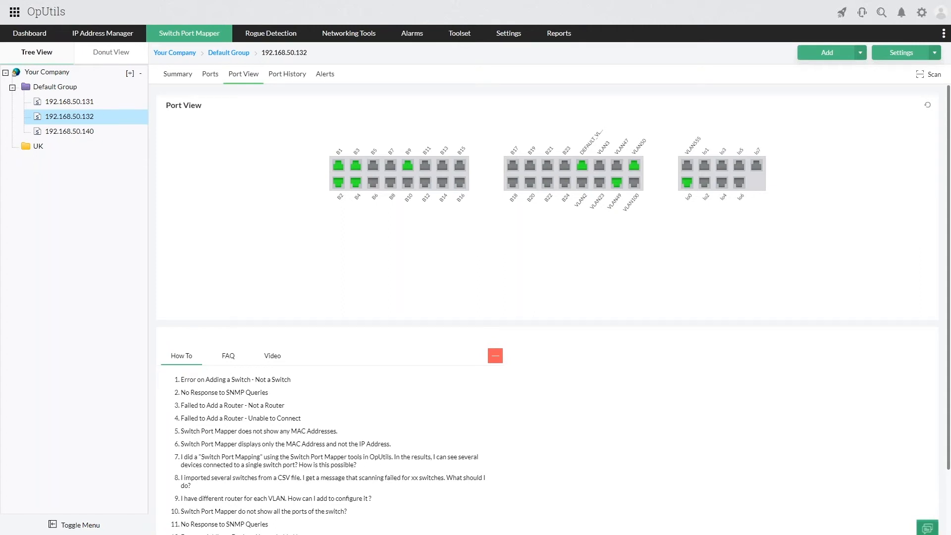
mouse_move(369, 187)
mouse_move(339, 167)
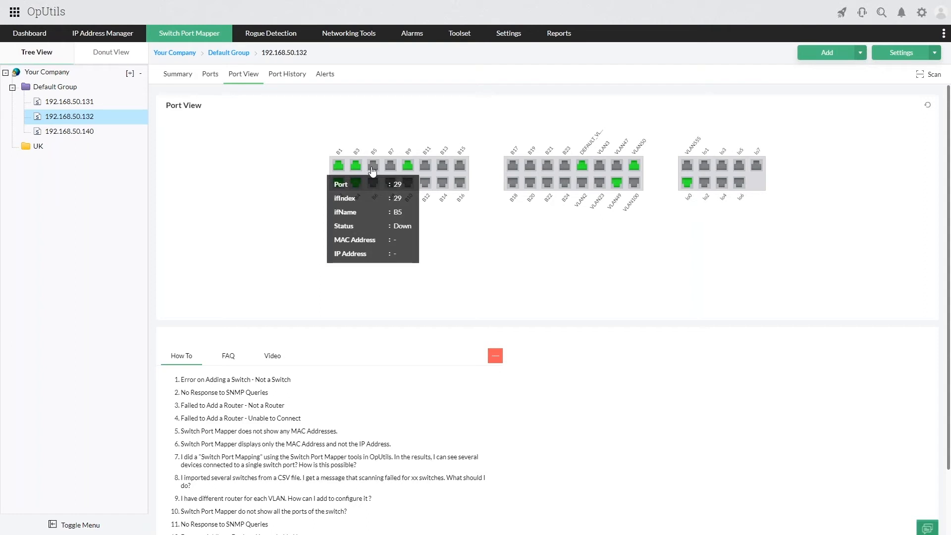
click(339, 167)
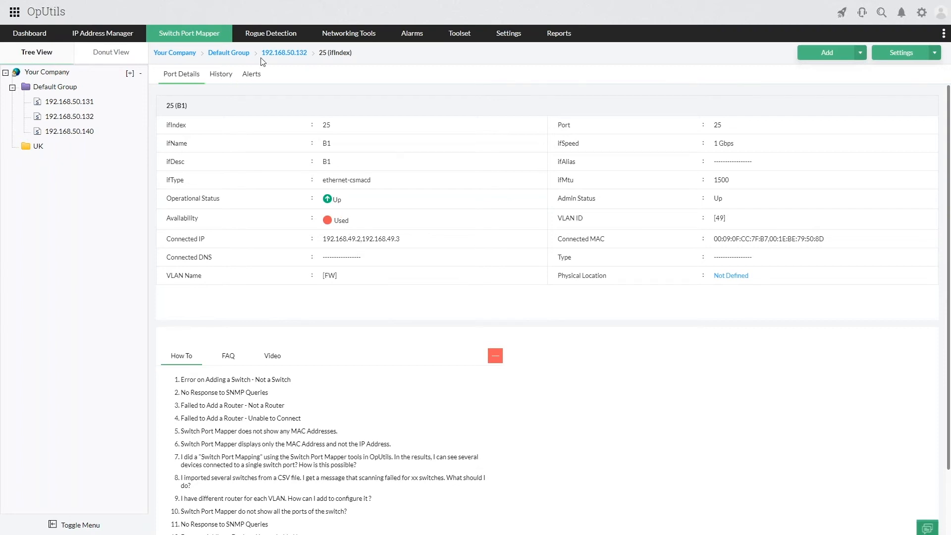
Step: Return from port B1 to switch 192.168.50.132, check its port history, and view the port history of Default Group
click(282, 55)
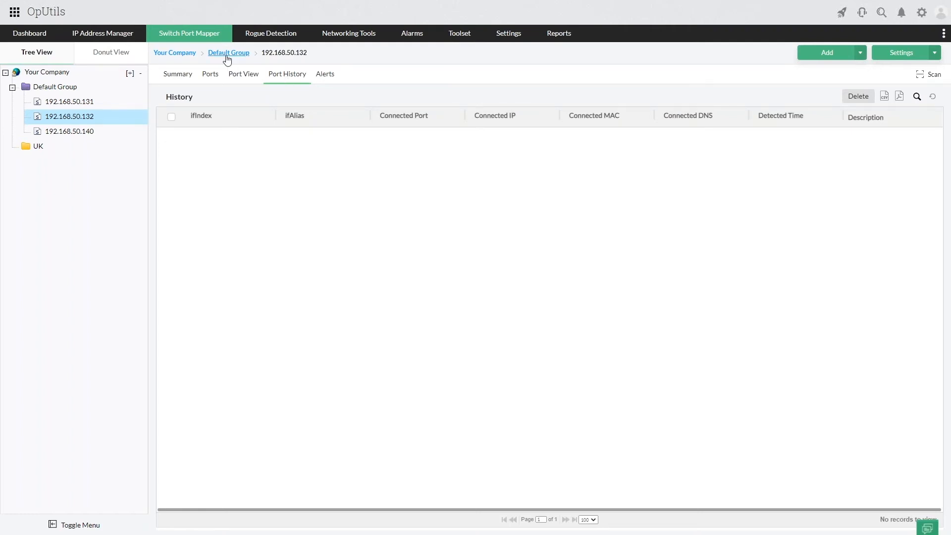
click(227, 55)
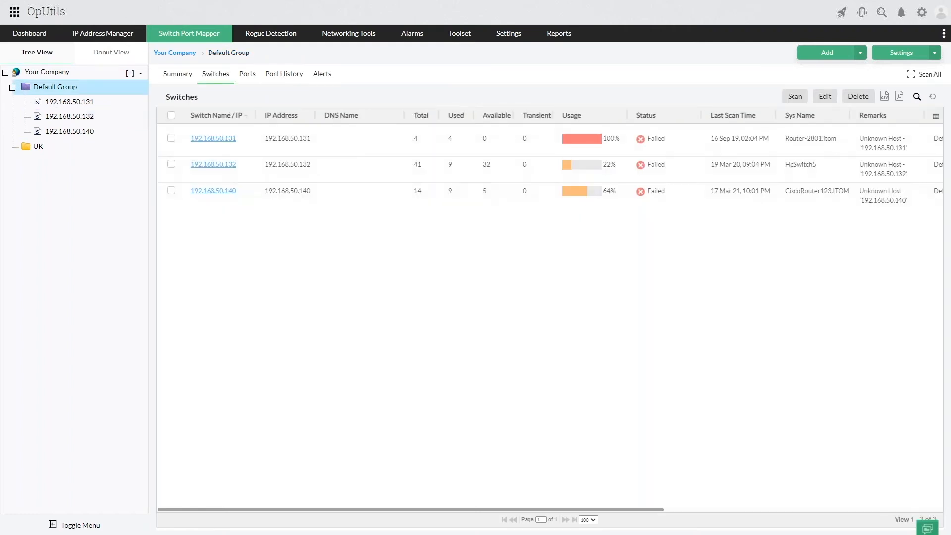
click(294, 74)
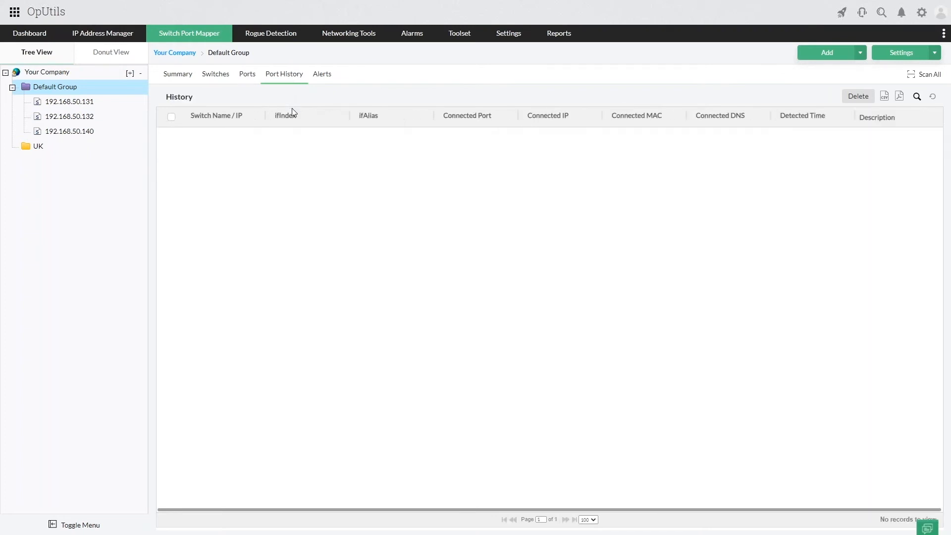
Step: Switch to the OpUtils online demo window and open the company-wide port history in Switch Port Mapper
key(super+Tab)
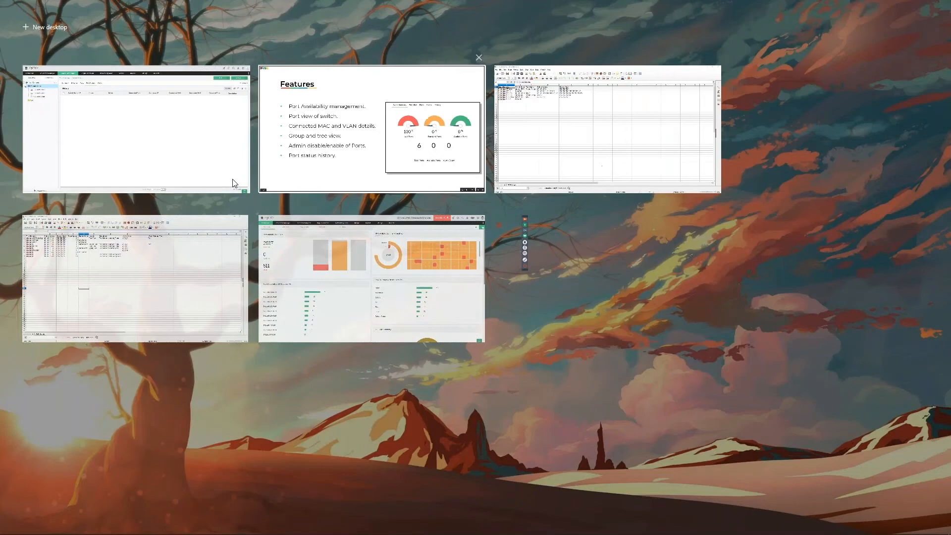
click(349, 241)
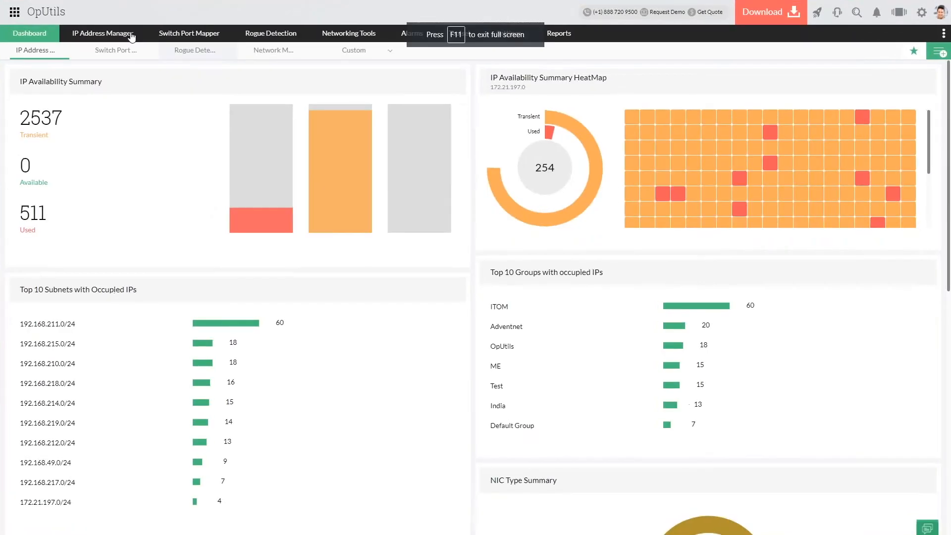
click(209, 39)
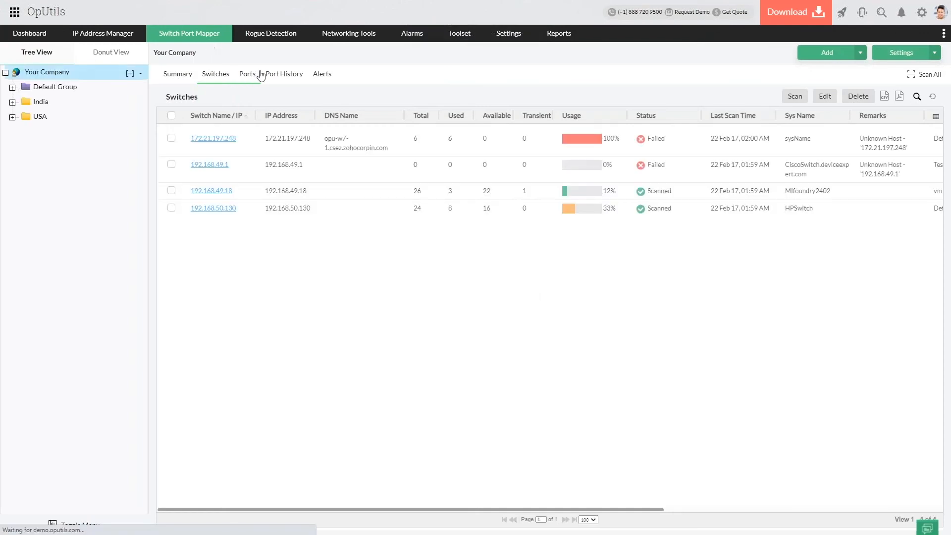
click(279, 75)
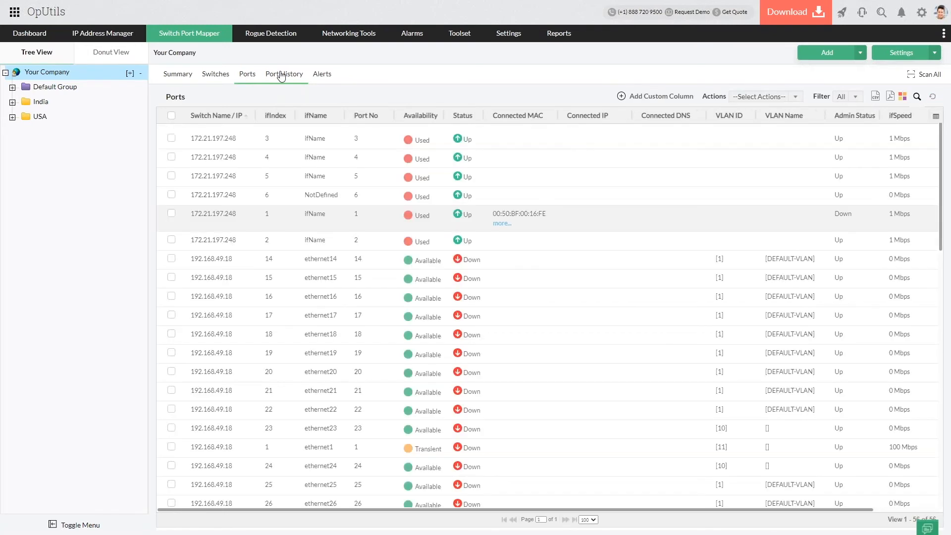
Step: Show the company-wide Switch Port Mapper alerts and return to the local OpUtils window
click(321, 75)
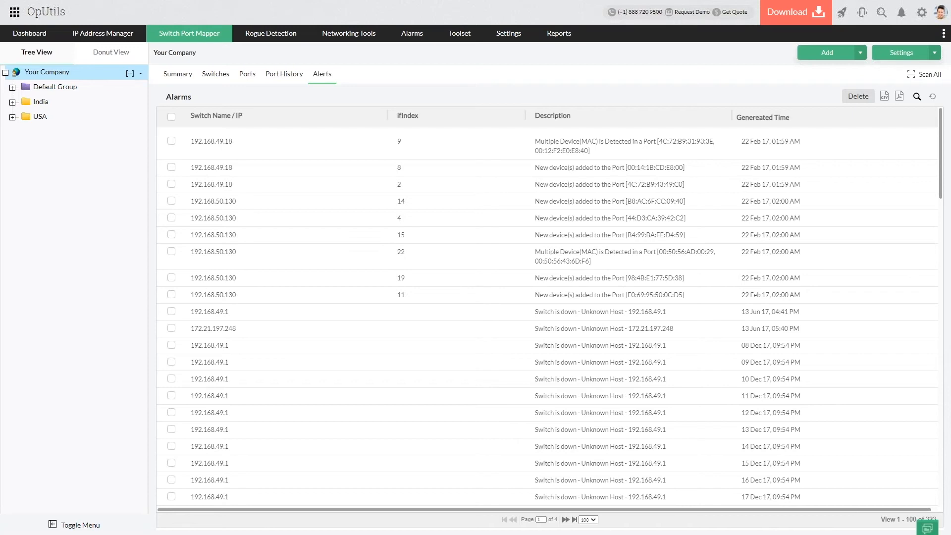
key(super+Tab)
click(340, 145)
Step: Open the Switch Port Mapper scheduler settings, review the form for adding a scan task, and close it without saving
mouse_move(512, 37)
mouse_move(515, 110)
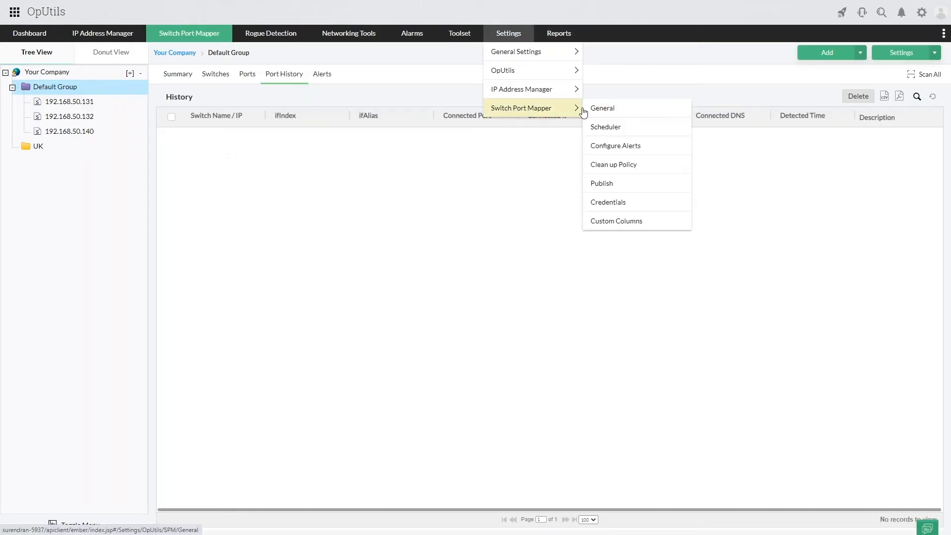
click(614, 128)
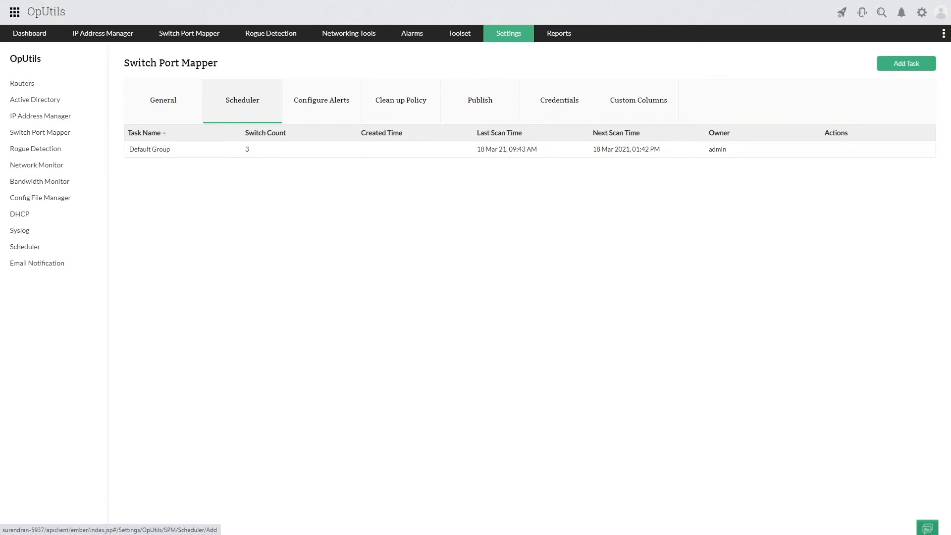
click(906, 64)
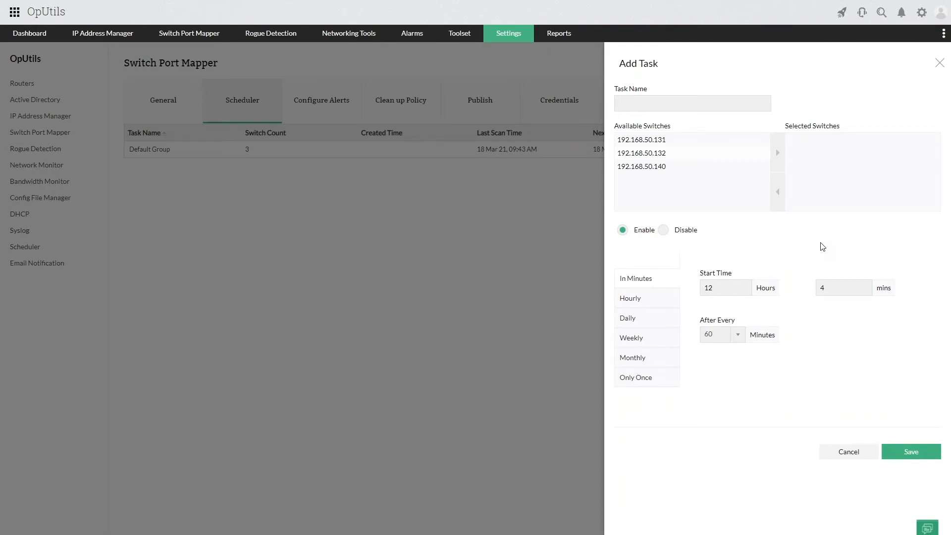
click(940, 63)
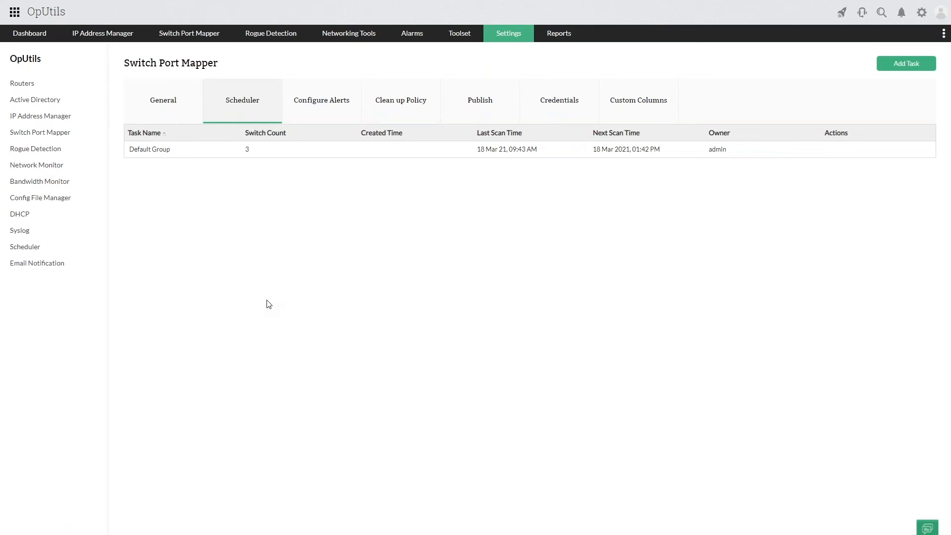
Step: Review the OpUtils settings for Routers and Active Directory
click(8, 85)
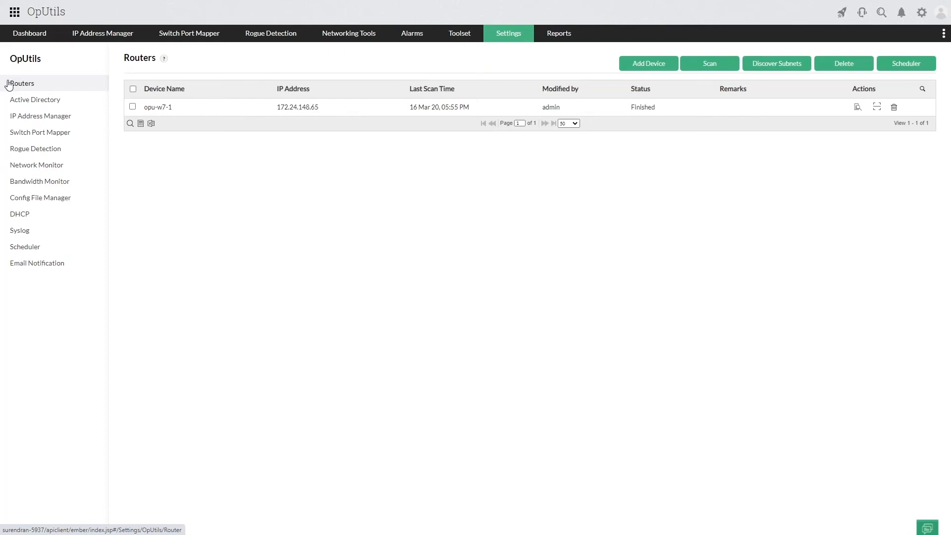
click(18, 108)
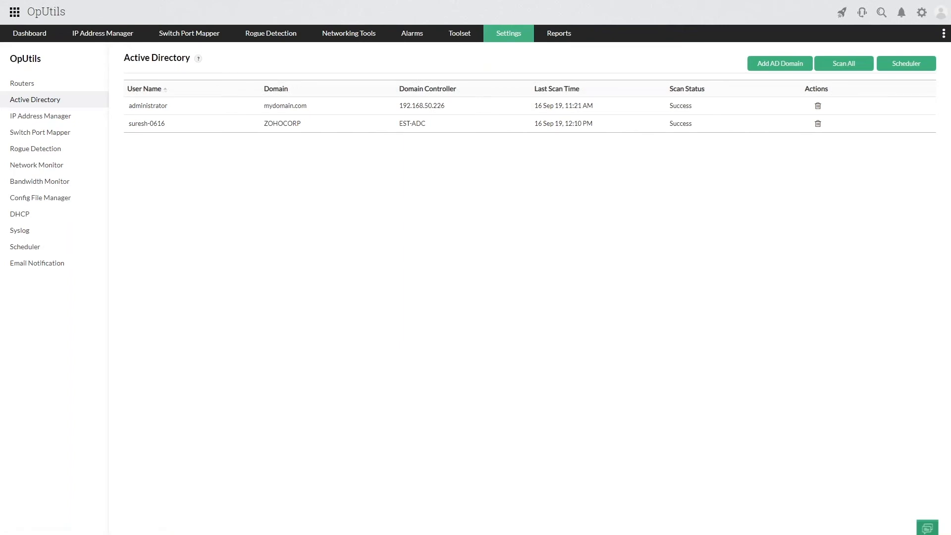
Step: Switch to the presentation and advance to the Rogue Detection slide
key(super+Tab)
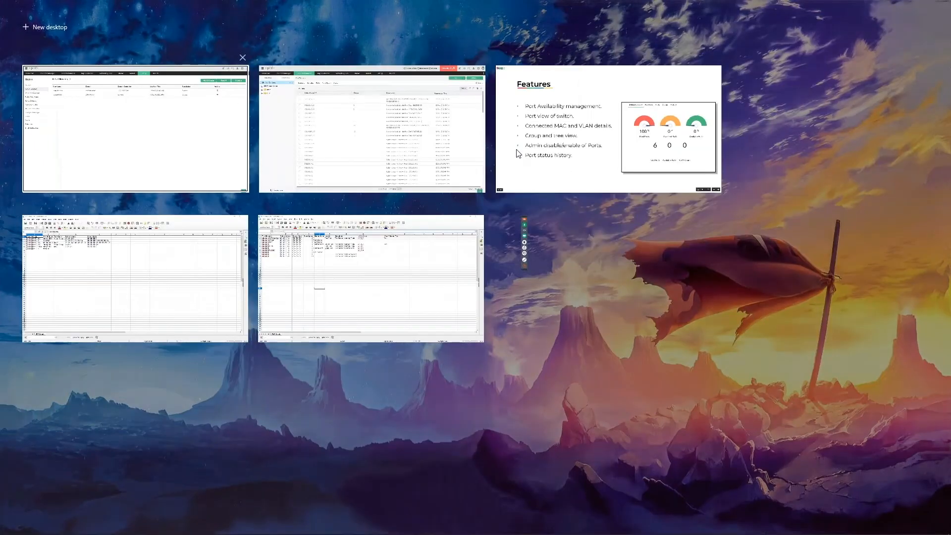
click(575, 175)
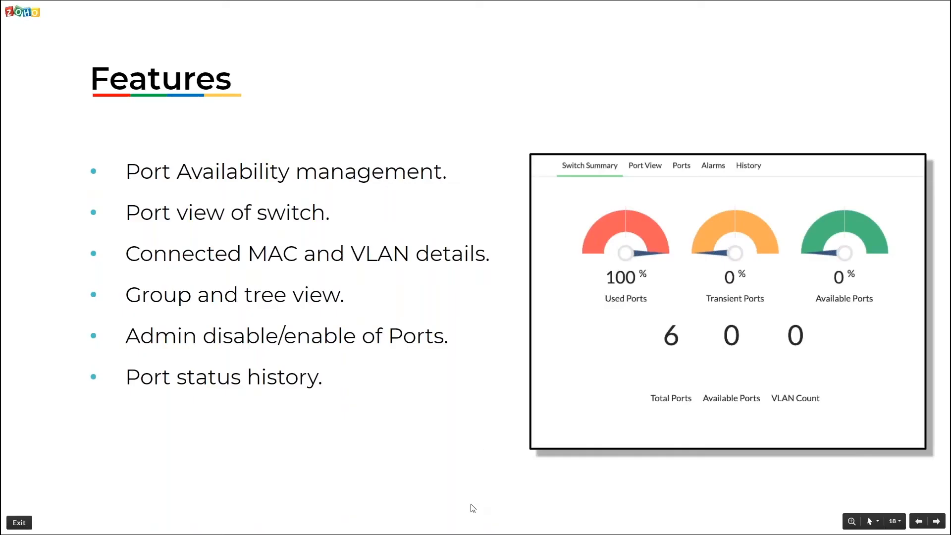
key(Right)
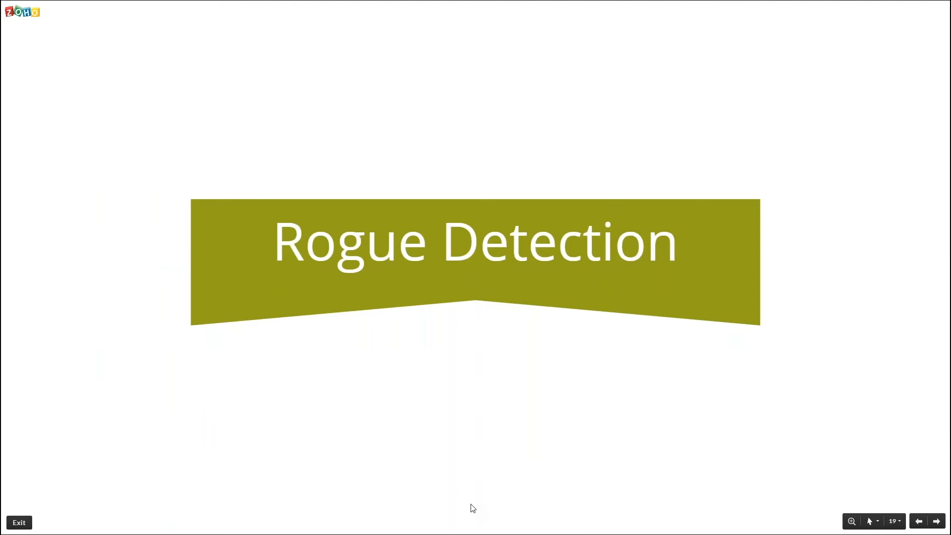
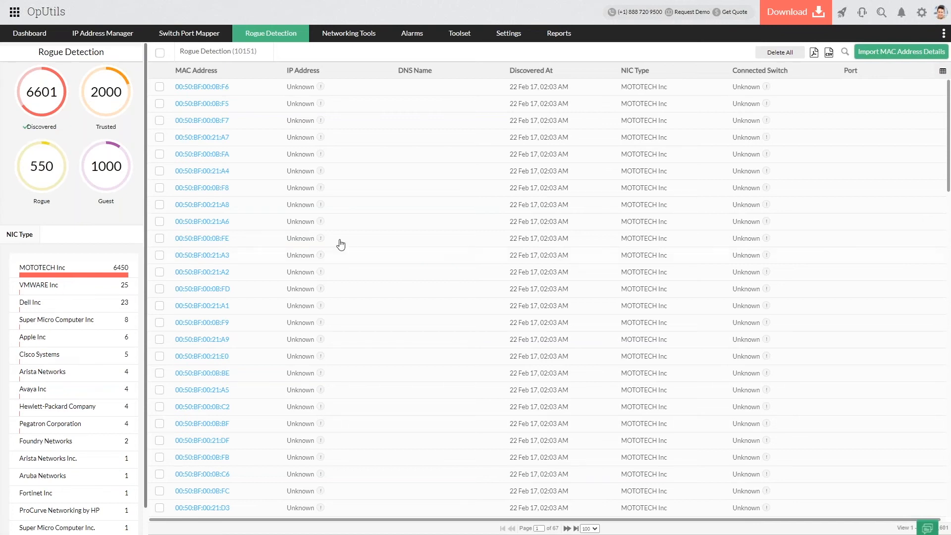
Step: Browse the discovered devices in Rogue Detection, filter the list to devices classified as Rogue, and look through them
scroll(82, 366, down, 1)
scroll(81, 365, down, 1)
scroll(82, 365, up, 1)
click(44, 179)
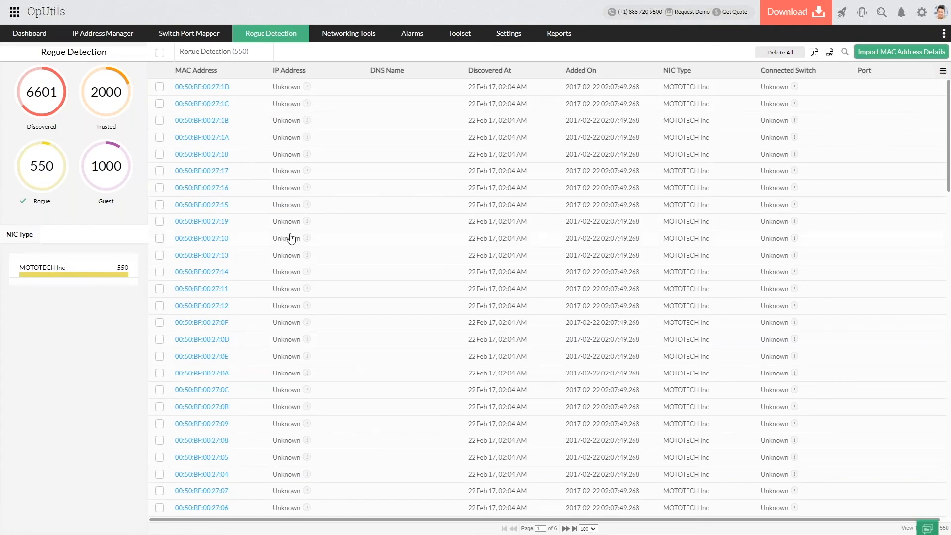
scroll(420, 273, down, 7)
scroll(420, 273, up, 7)
Step: Select rogue devices 00:50:BF:00:27:1D and 00:50:BF:00:27:1C and show the actions available for them
click(159, 87)
click(159, 104)
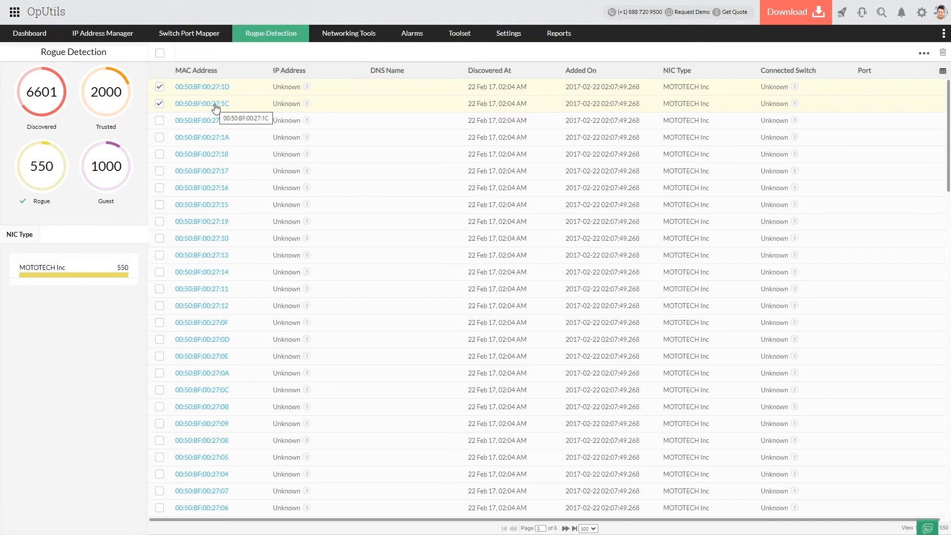
click(924, 53)
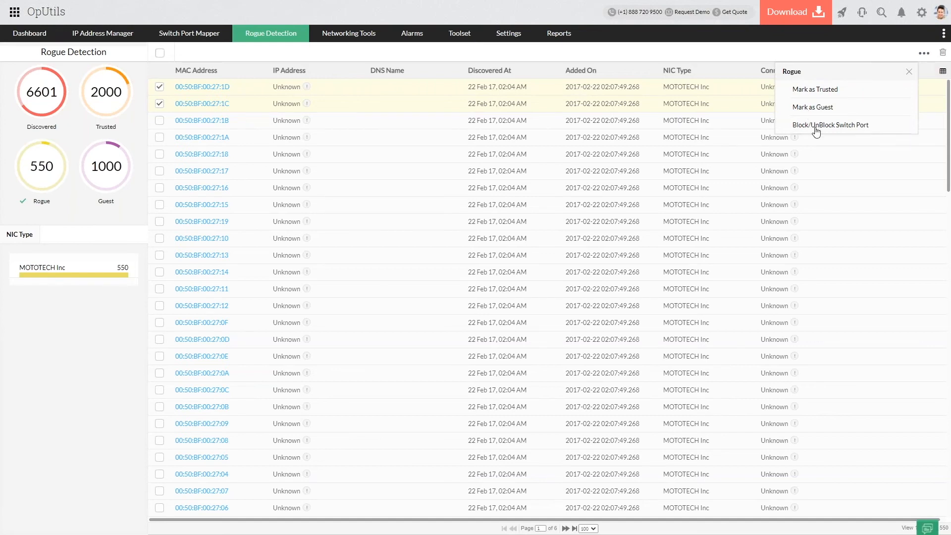
Step: Switch to the local OpUtils window and try to mark discovered devices 5C:26:05:97:0F:A5 and BF:BF:BF:BF:BF:BF as guests valid till 2021/4/14
key(super+Tab)
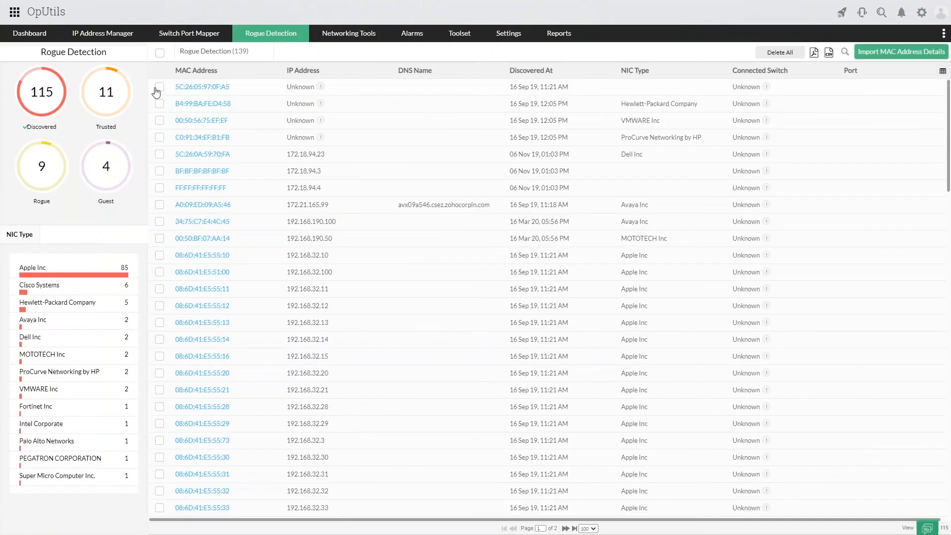
click(157, 88)
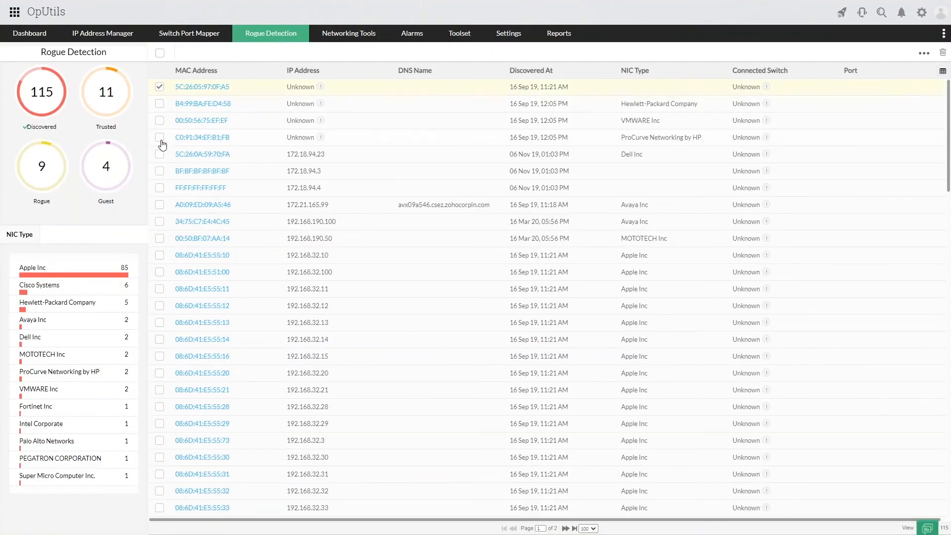
click(160, 171)
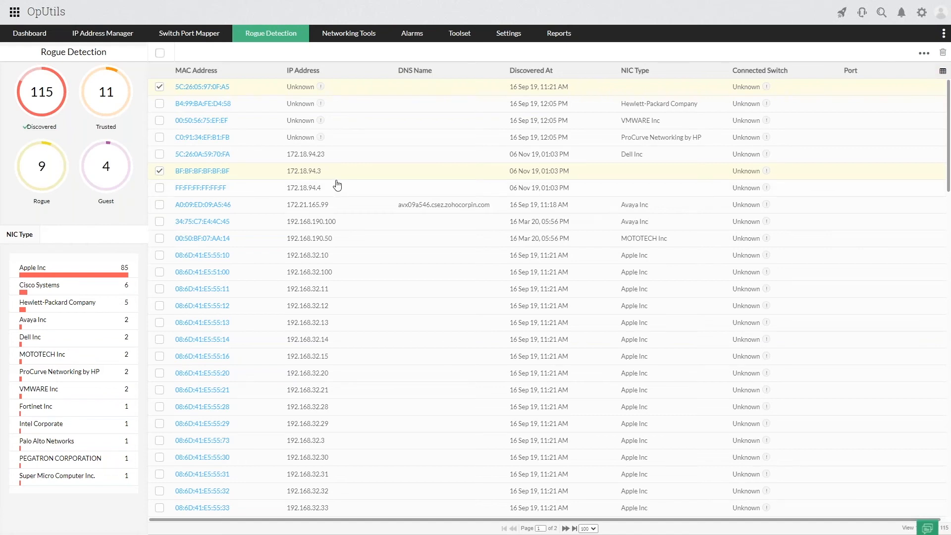
click(925, 54)
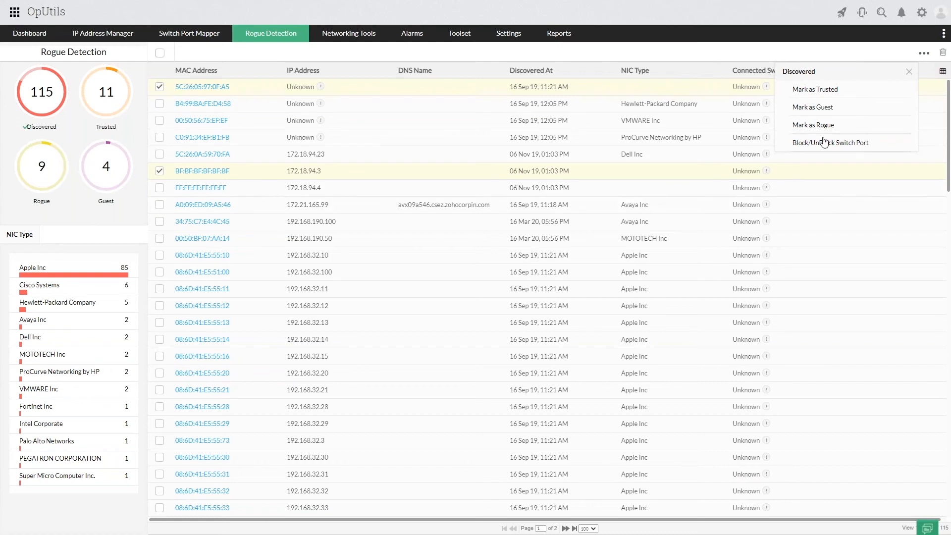
click(814, 114)
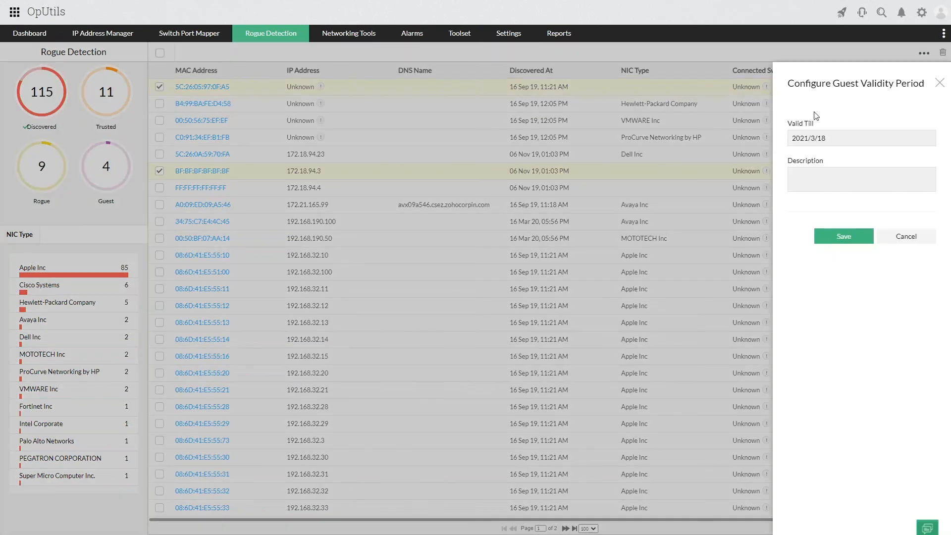
click(844, 142)
key(BackSpace)
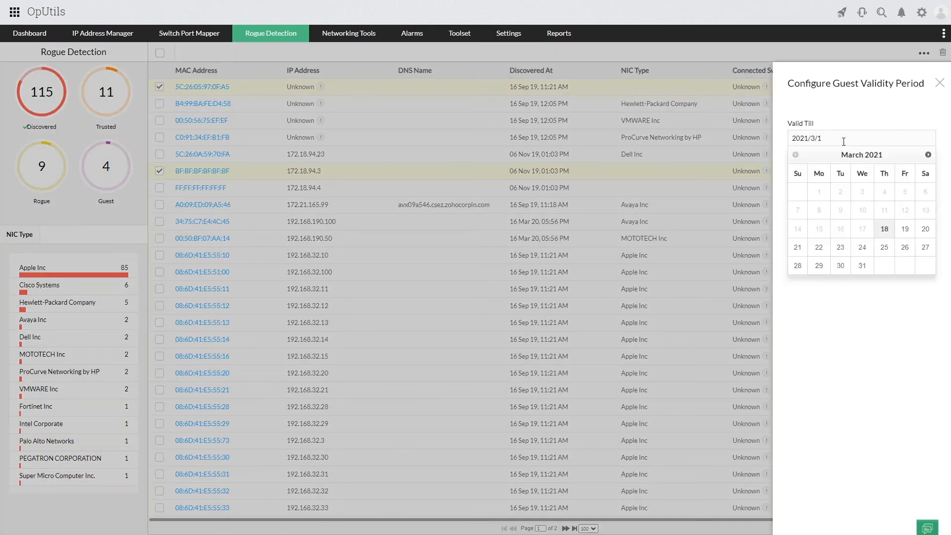
key(BackSpace)
key(BackSpace)
text(4/14)
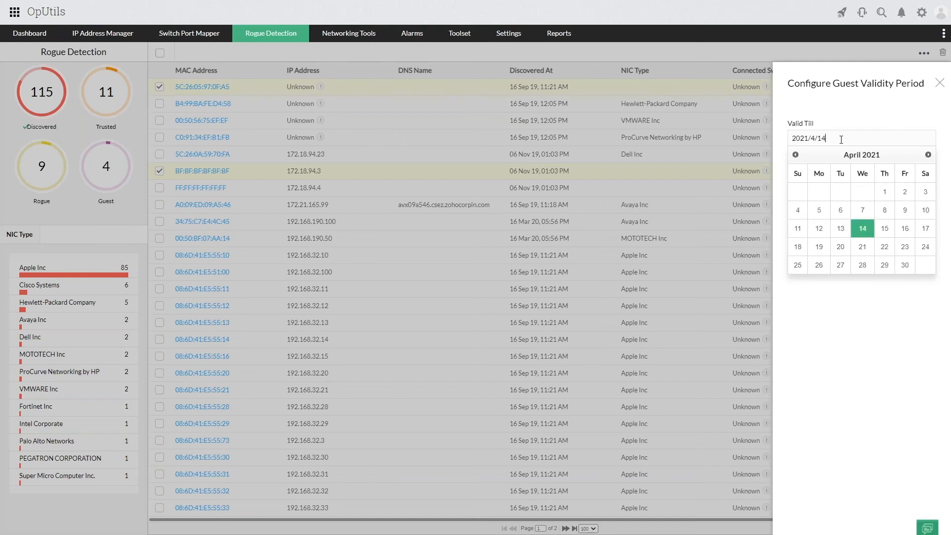
click(861, 229)
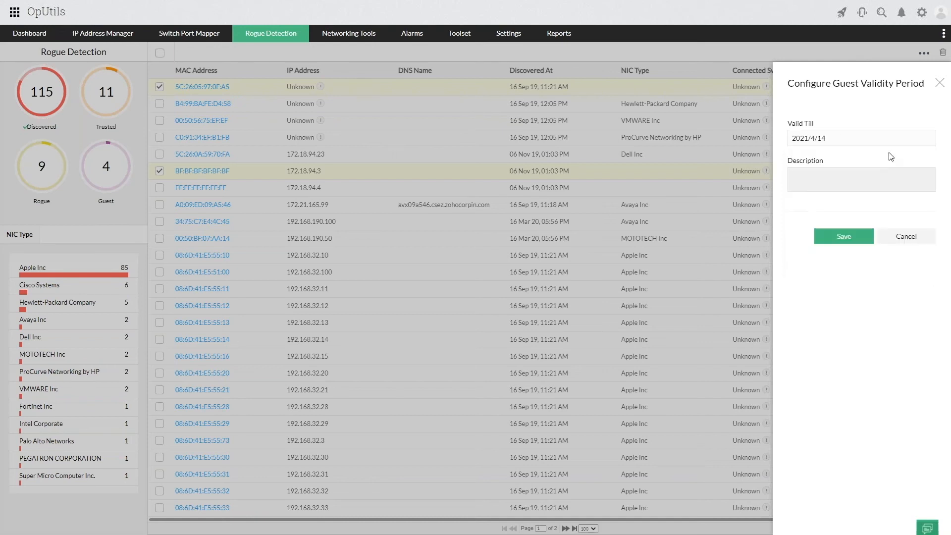
click(848, 238)
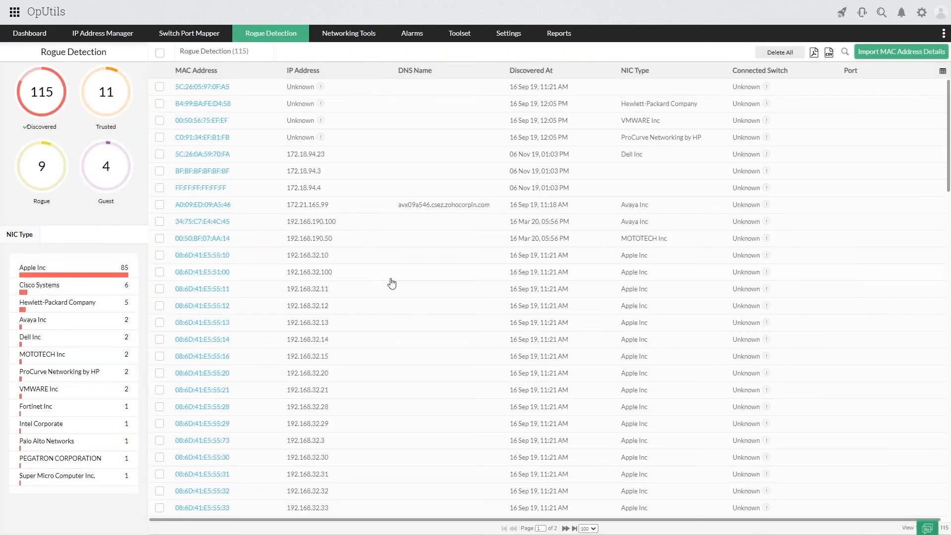
Step: Mark discovered device 5C:26:05:97:0F:A5 as Trusted and confirm the change
click(160, 88)
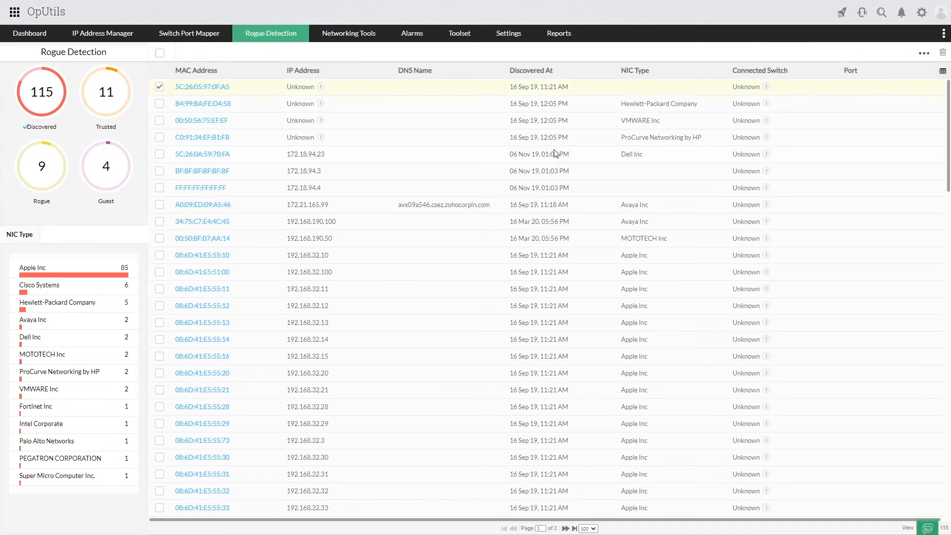
click(921, 52)
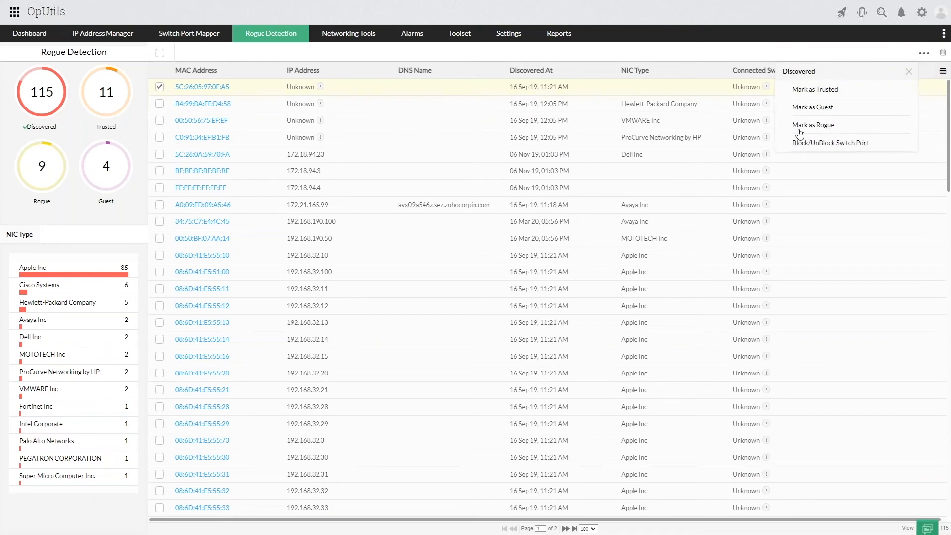
click(817, 93)
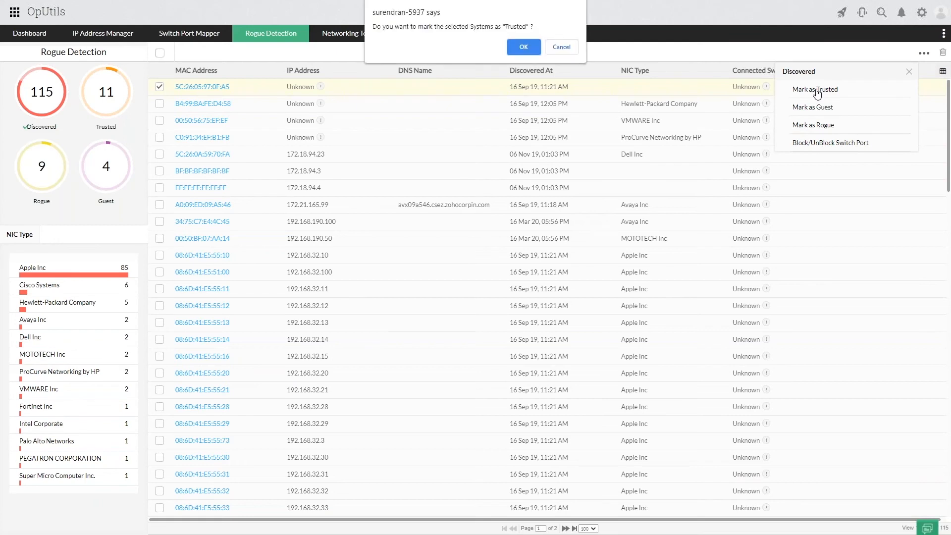
click(530, 46)
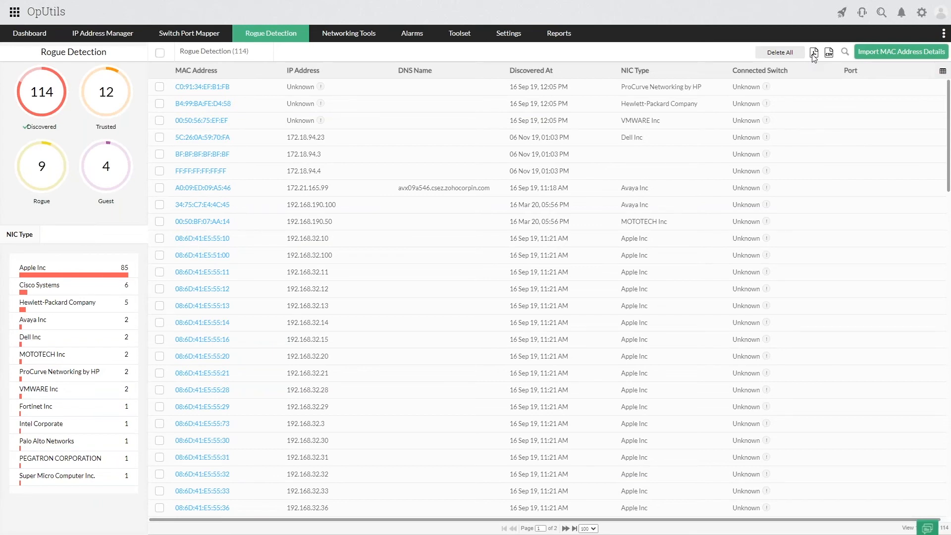
Step: Review the form for importing MAC address details from a CSV file and close it without importing
click(891, 56)
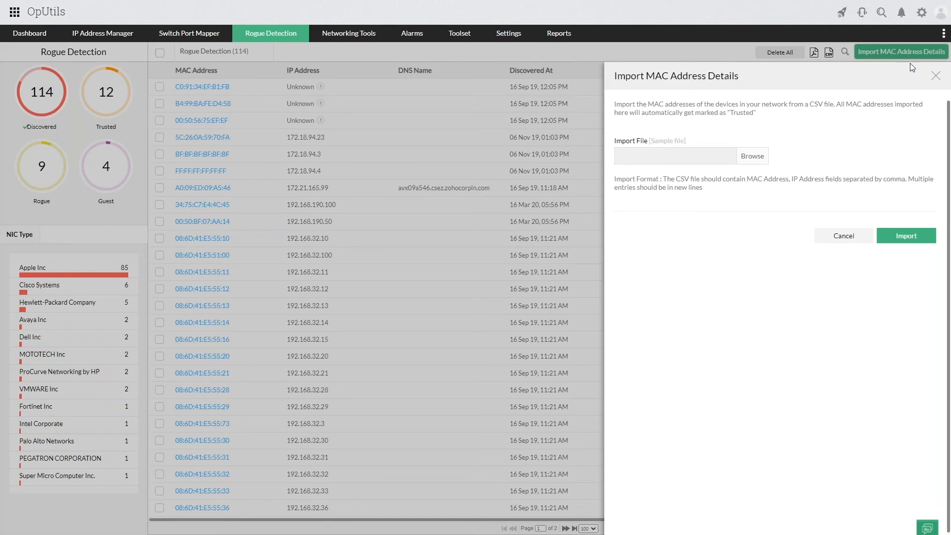
click(936, 76)
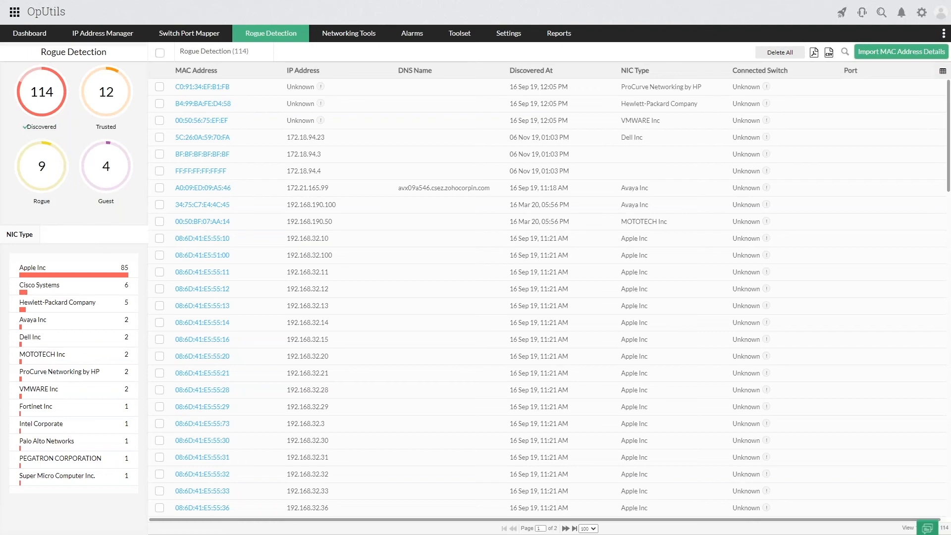
Step: Switch to the presentation and advance through the Networking Tools slides to the Bandwidth Monitor and Config File Manager headings
key(super+Tab)
click(535, 159)
click(459, 471)
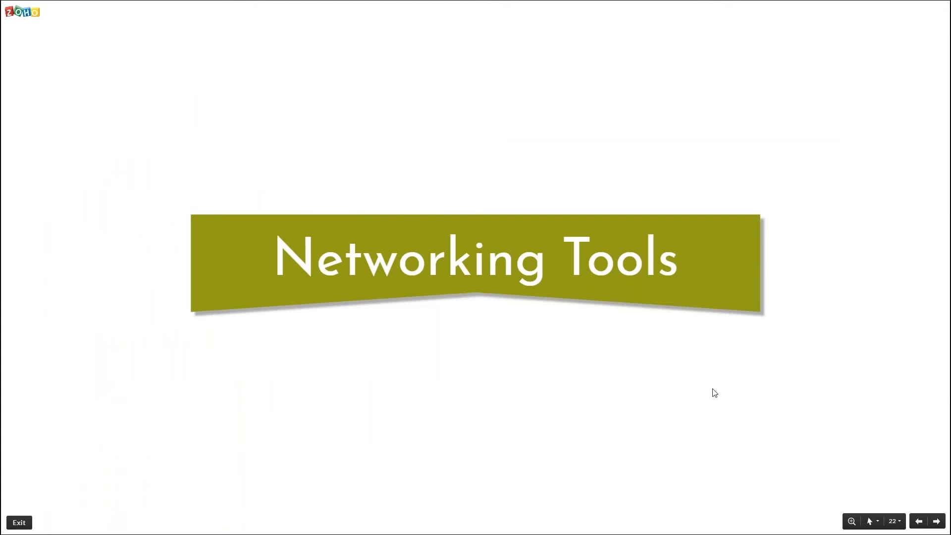
click(469, 425)
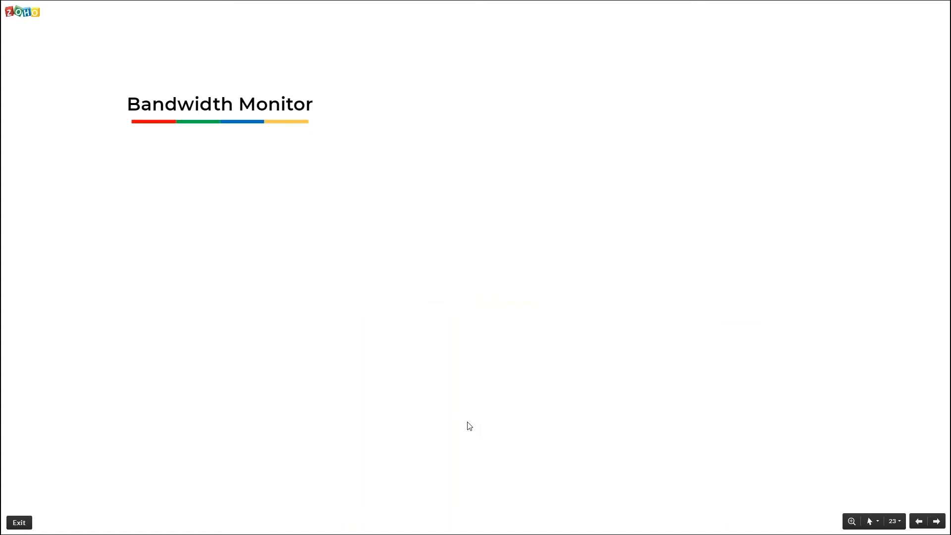
click(381, 384)
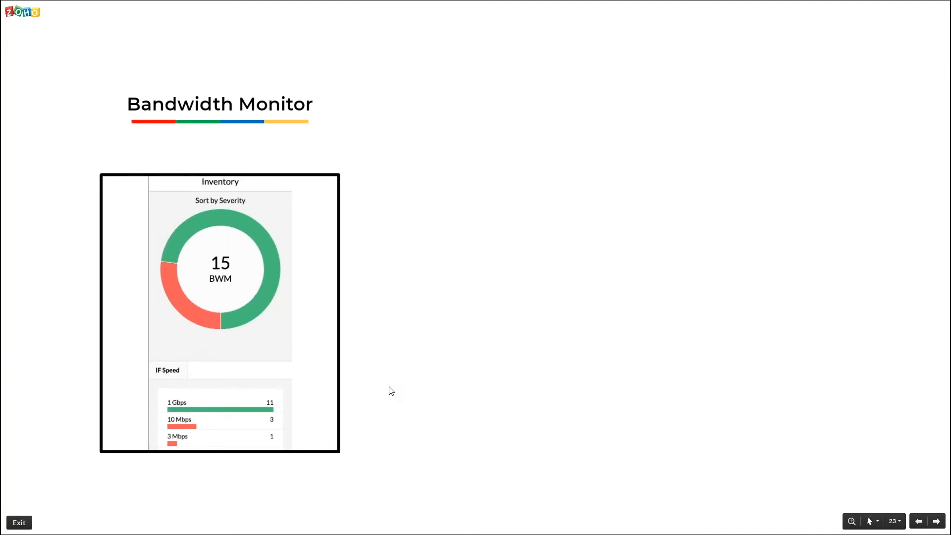
key(Right)
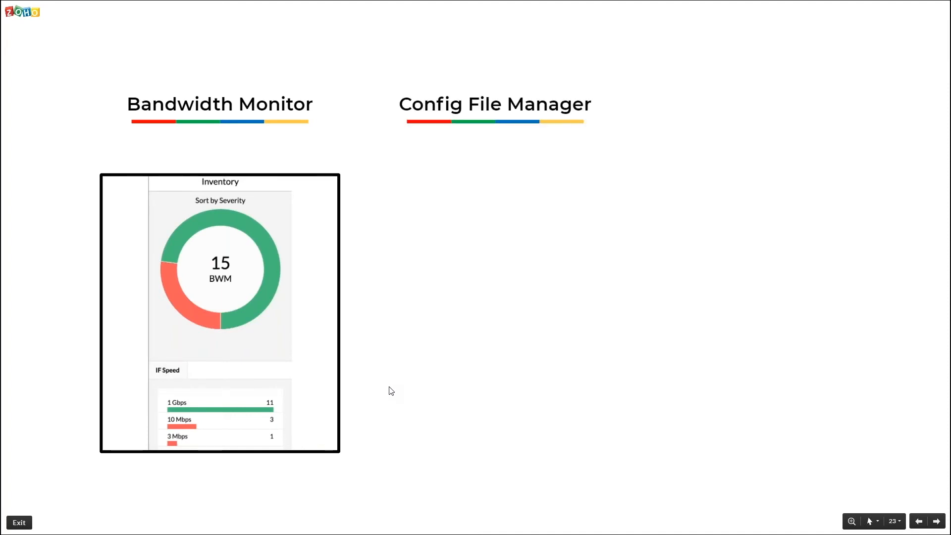
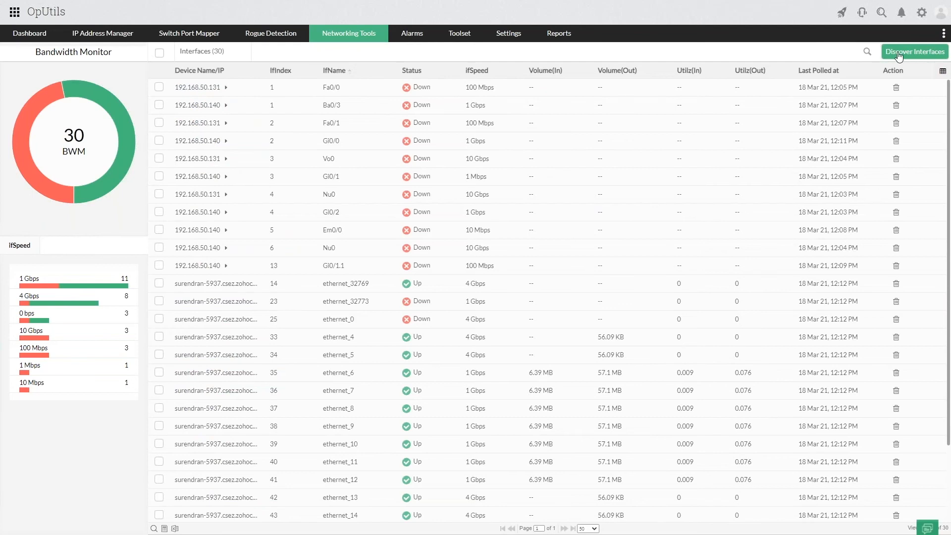
Step: Review the form for discovering interfaces by IP address or host name and close it without starting a discovery
click(900, 54)
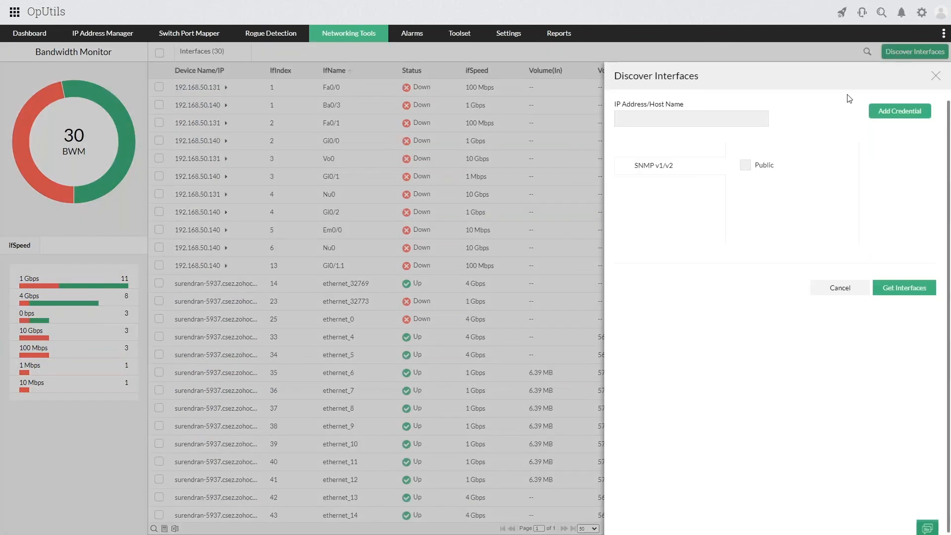
click(639, 120)
click(737, 236)
click(936, 76)
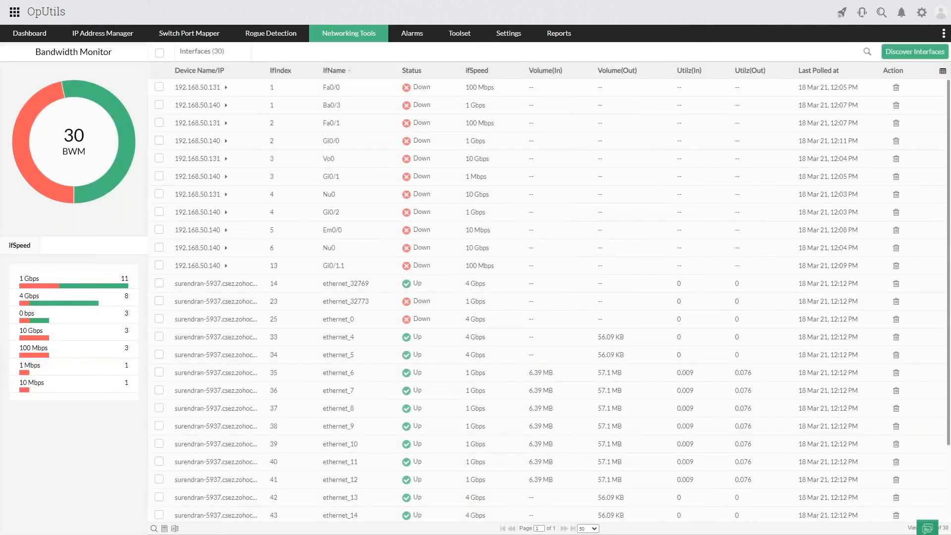
Step: Sort the Bandwidth Monitor interface list by incoming volume in descending order and look through the rows
scroll(552, 364, down, 3)
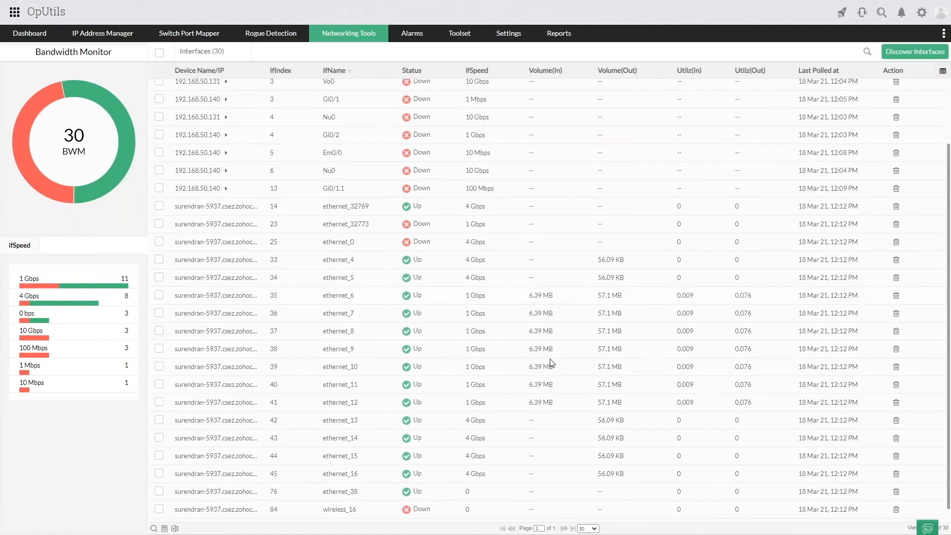
scroll(551, 363, up, 3)
click(557, 71)
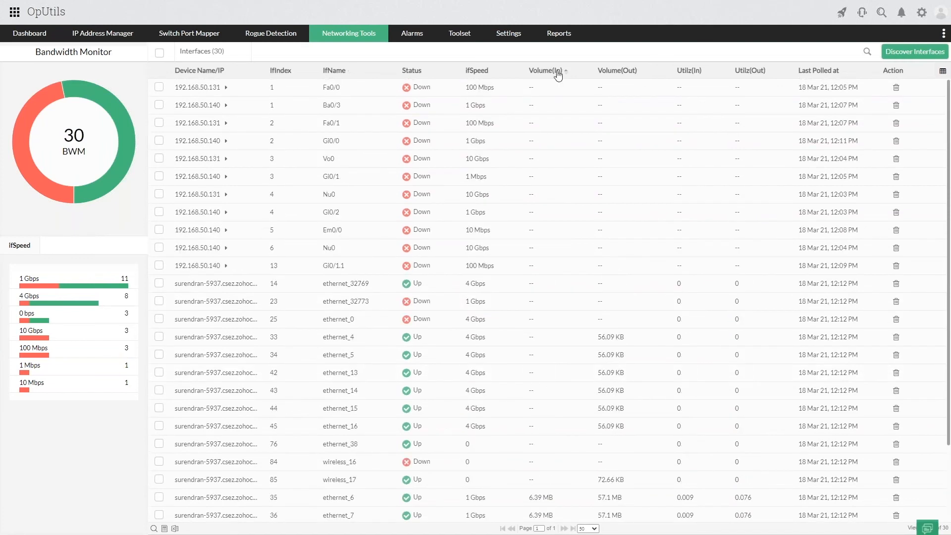
click(558, 73)
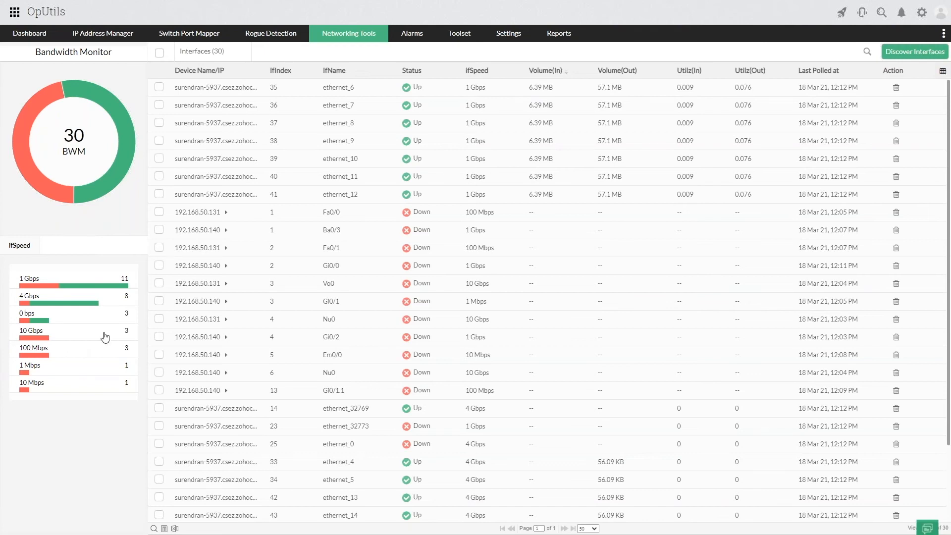
scroll(207, 309, down, 1)
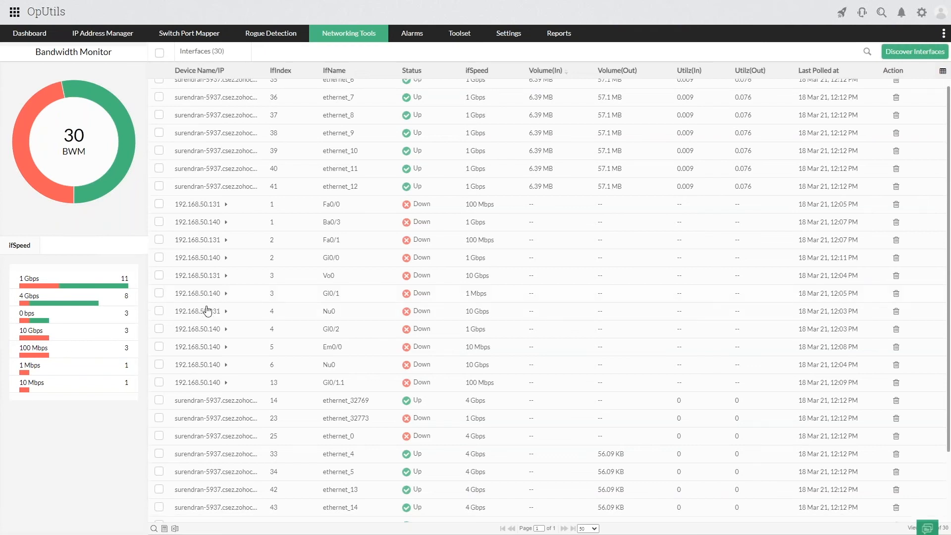
scroll(213, 166, up, 1)
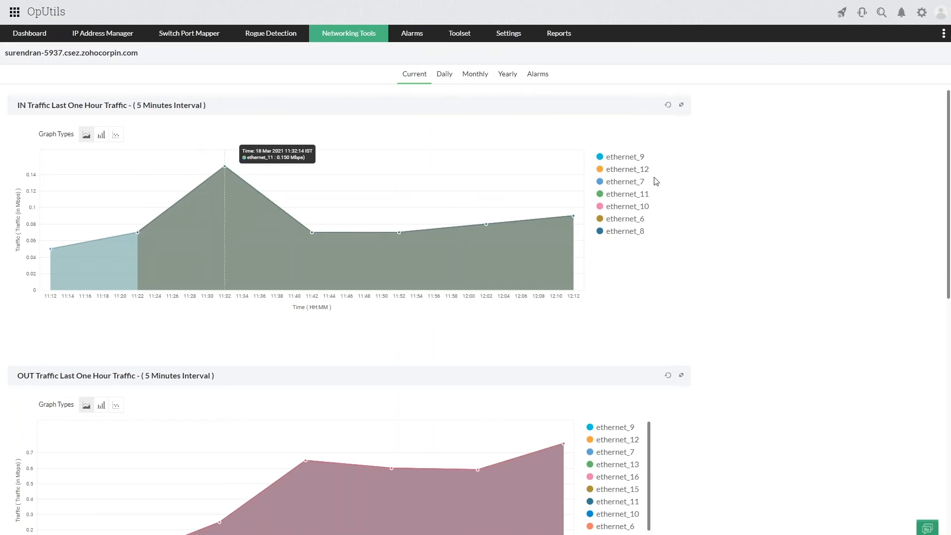
Step: Review the last-hour IN and OUT traffic graphs for the device that owns interfaces ethernet_6 to ethernet_12
scroll(442, 346, down, 2)
scroll(442, 346, down, 6)
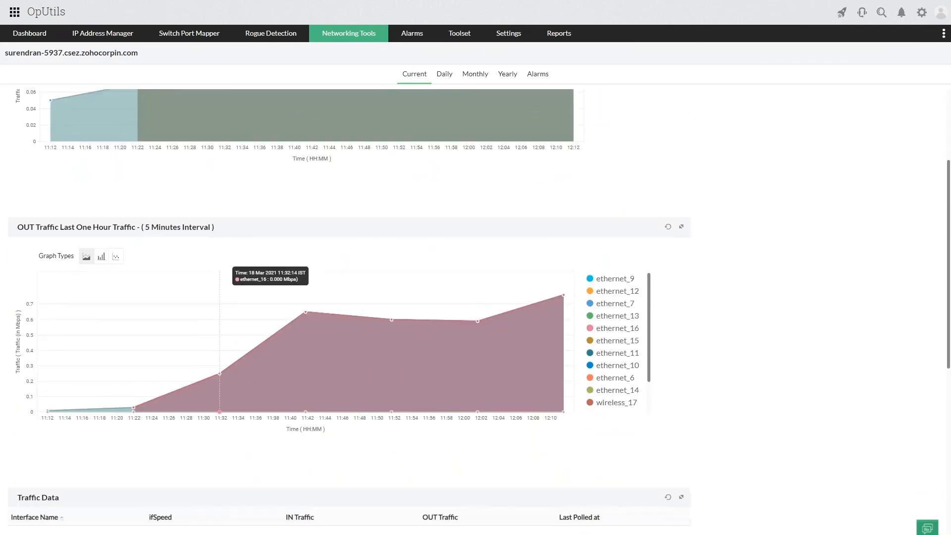
scroll(441, 347, up, 9)
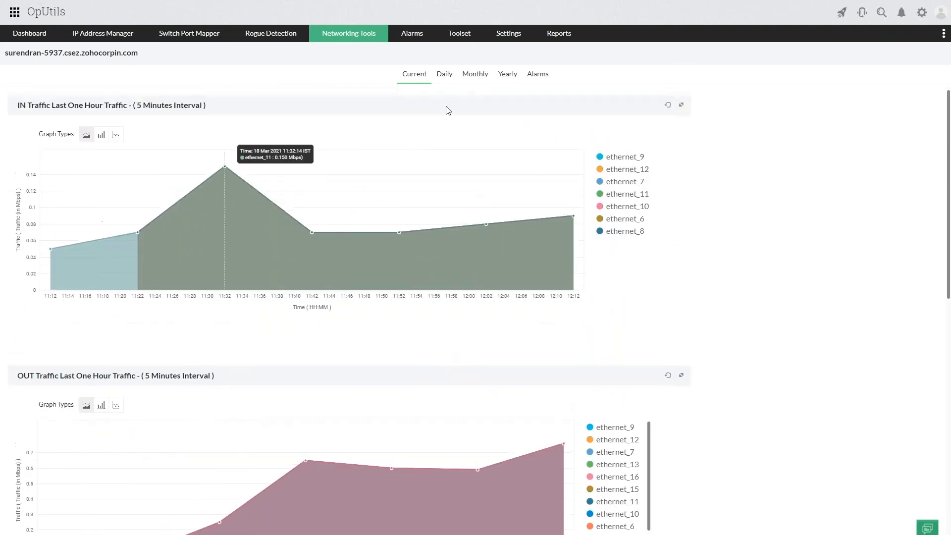
Step: View the device's daily and monthly traffic graphs and its alarms, and return to the current traffic view
click(445, 74)
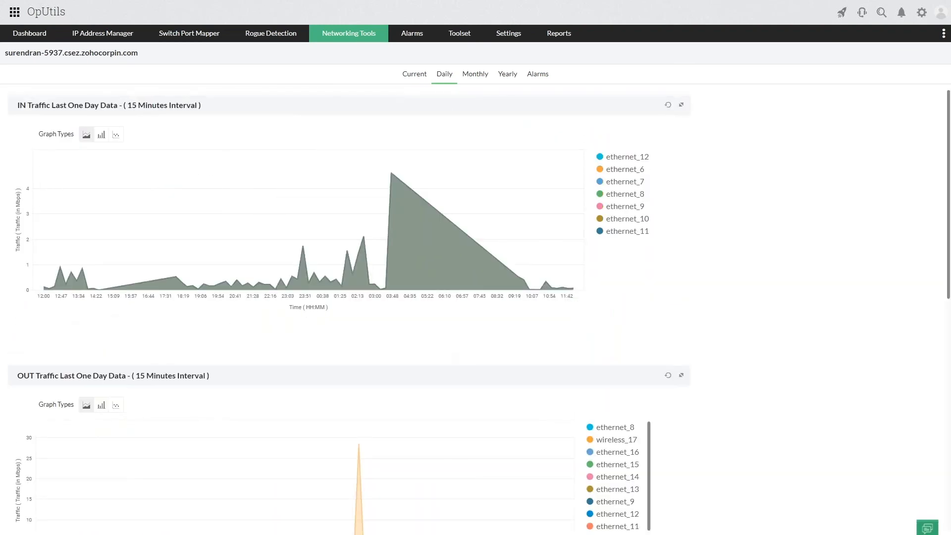
click(479, 78)
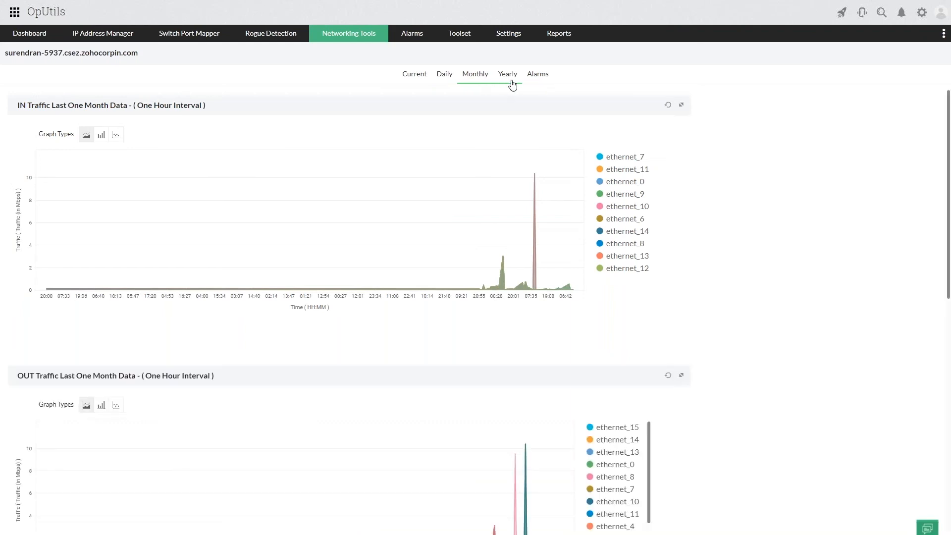
click(537, 79)
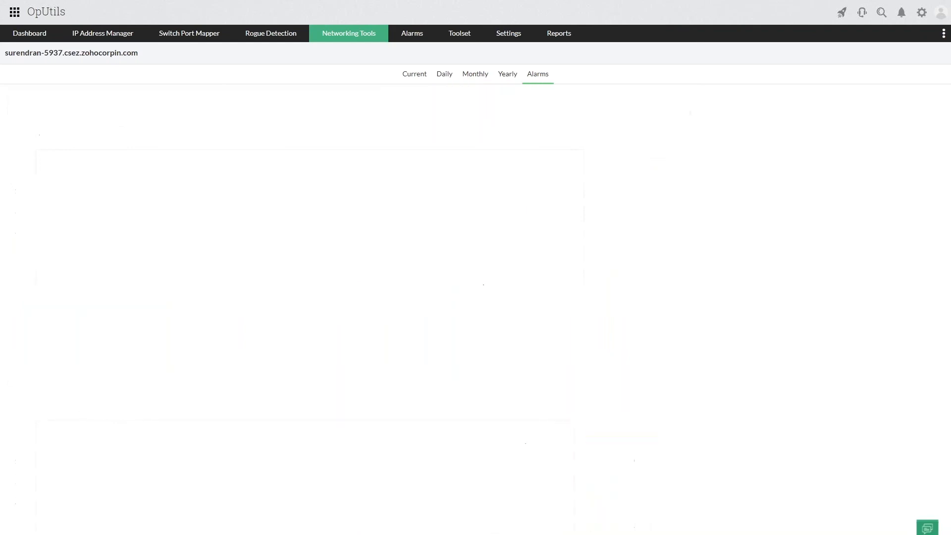
click(407, 82)
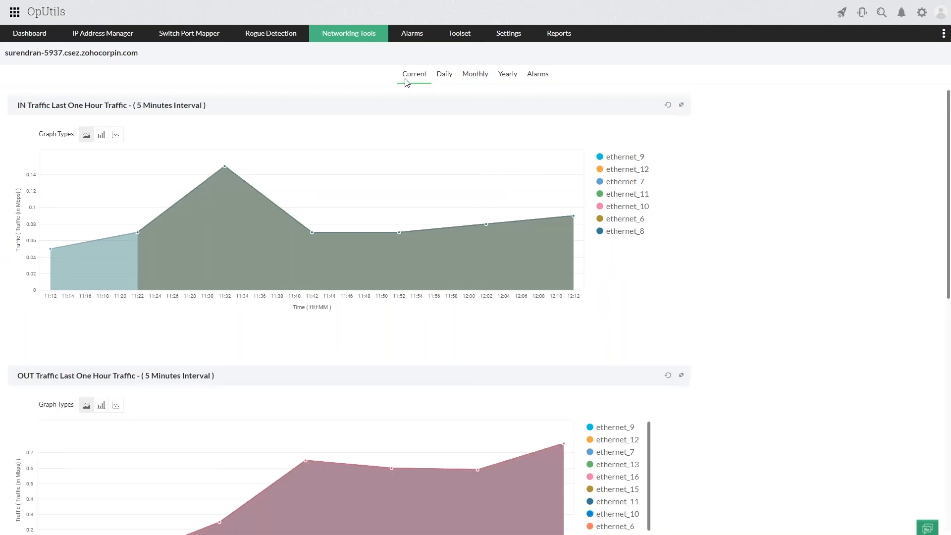
Step: Return to the Bandwidth Monitor interface list and filter it by the 10 Mbps interface speed
mouse_move(347, 35)
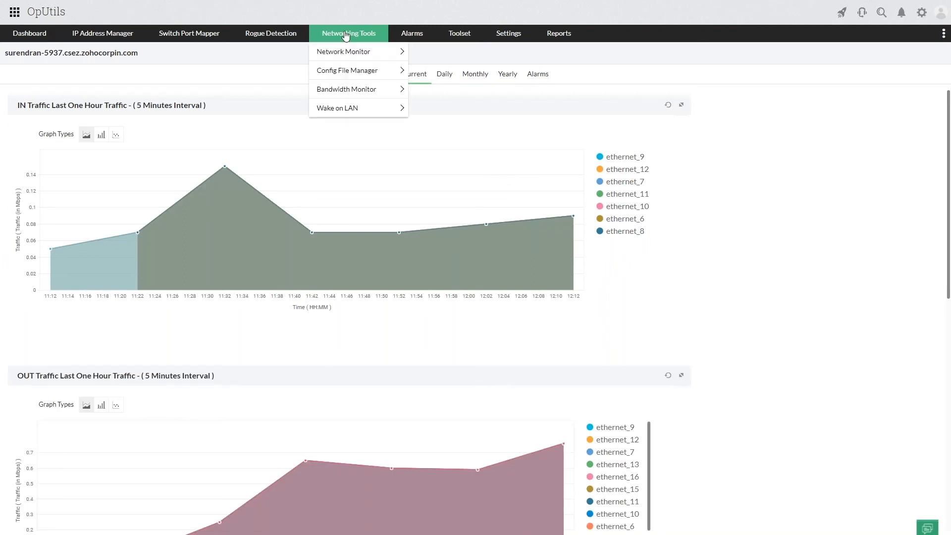
click(345, 91)
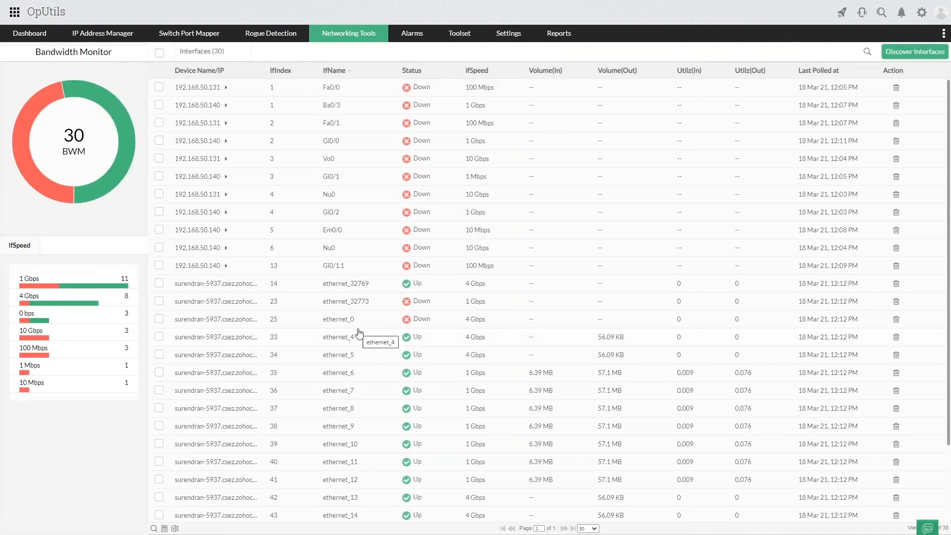
scroll(360, 333, down, 2)
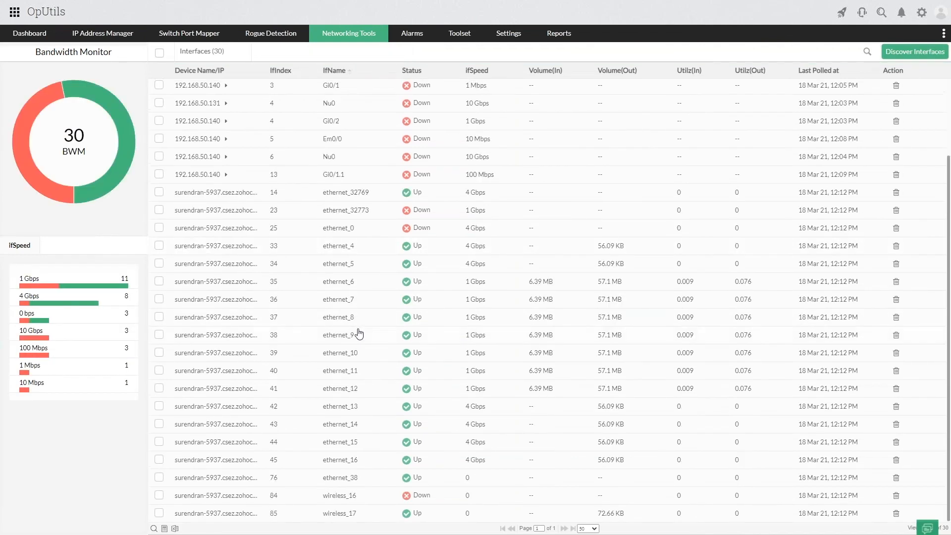
click(38, 387)
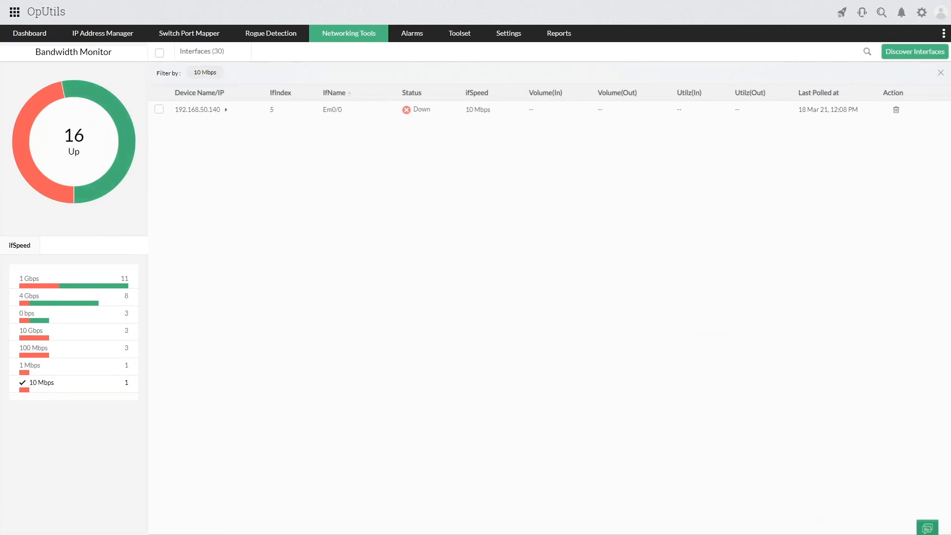
Step: Review the current traffic graphs and data for device 192.168.50.140, hiding and restoring ethernet_16 in the IN traffic graph
click(198, 110)
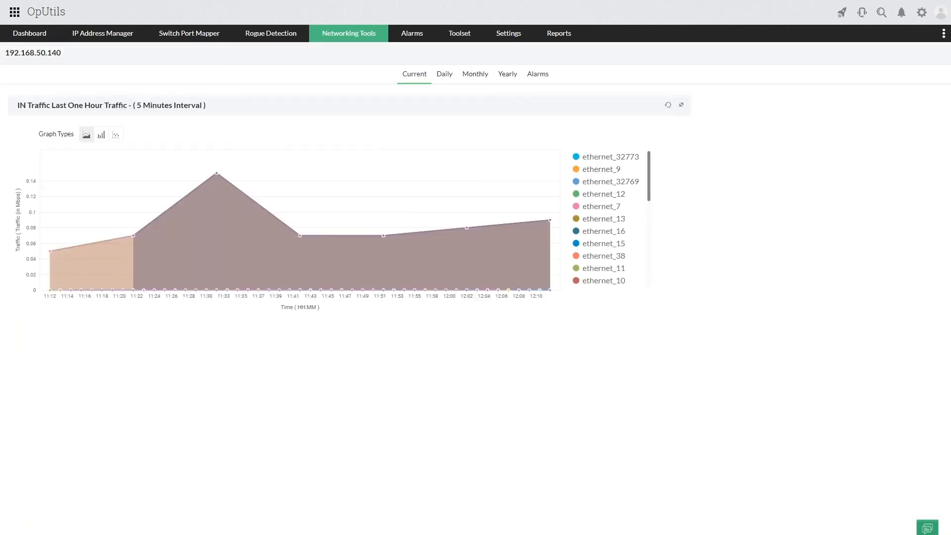
scroll(365, 235, down, 5)
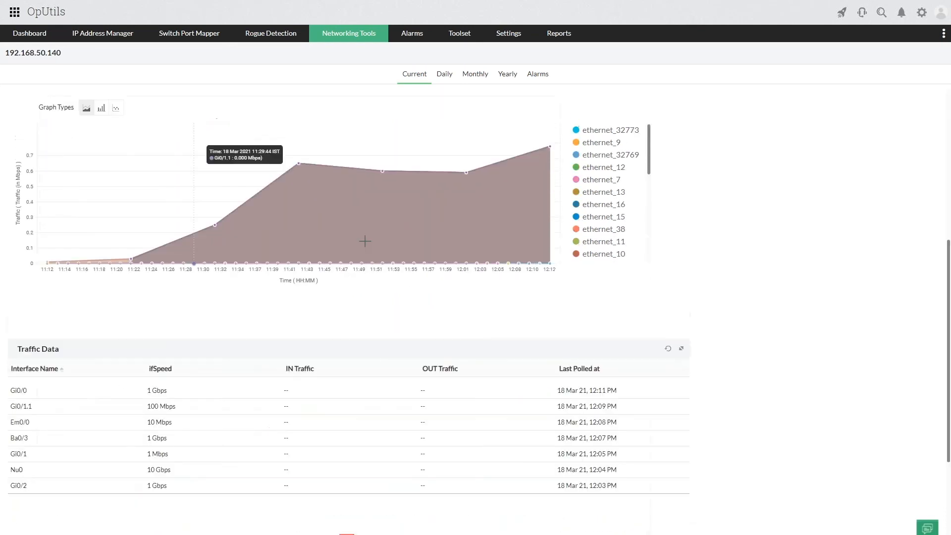
scroll(365, 241, up, 5)
click(599, 235)
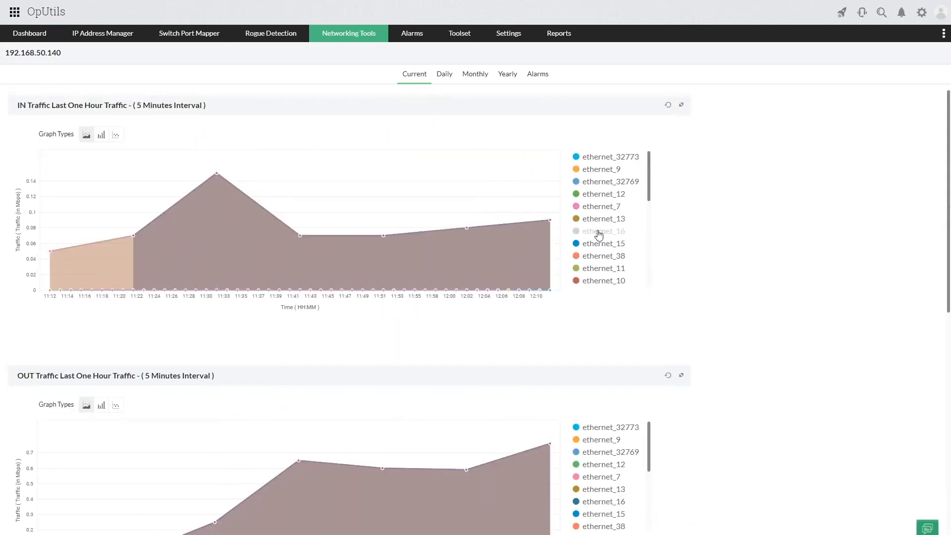
click(600, 237)
Step: Switch to the presentation and advance from the Bandwidth Monitor slide through the Config File Manager points on collecting and comparing configuration back-ups
key(super+Tab)
click(431, 122)
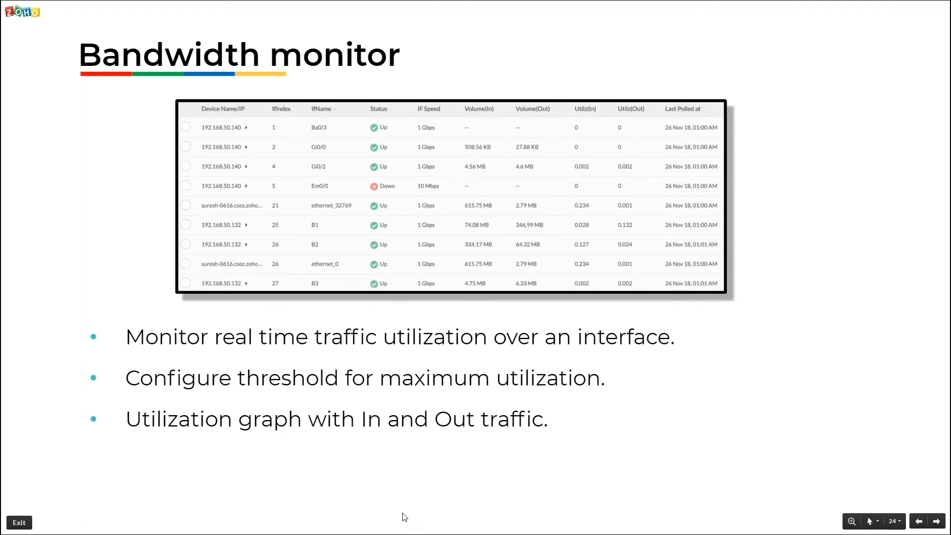
key(Right)
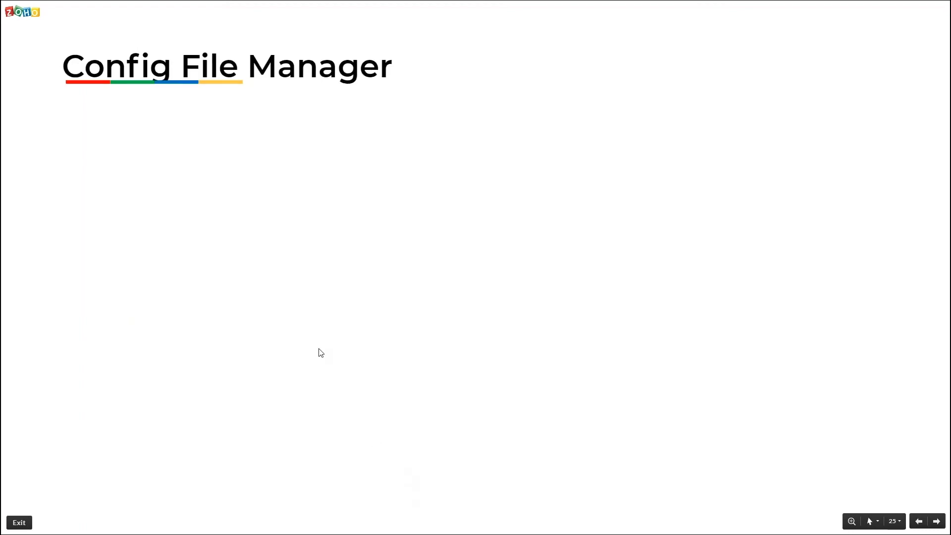
click(319, 348)
click(315, 407)
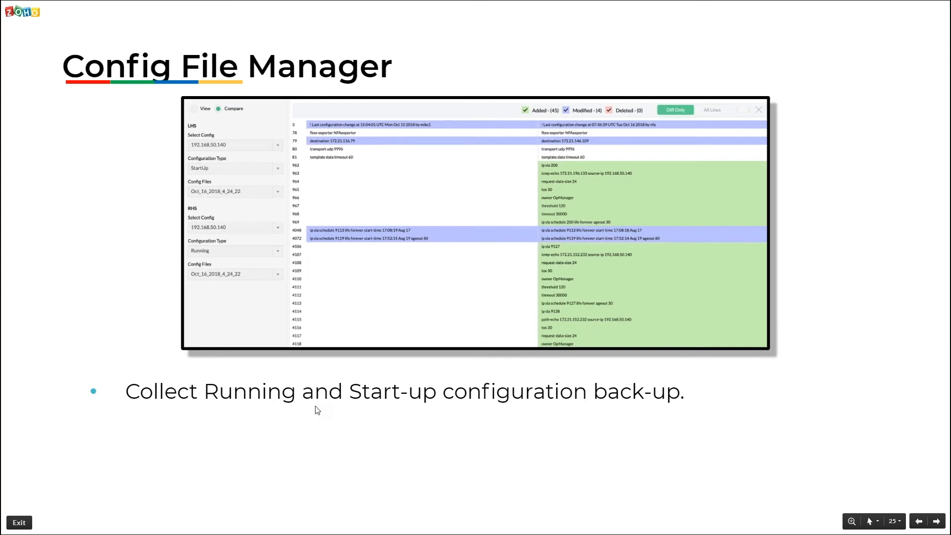
key(Right)
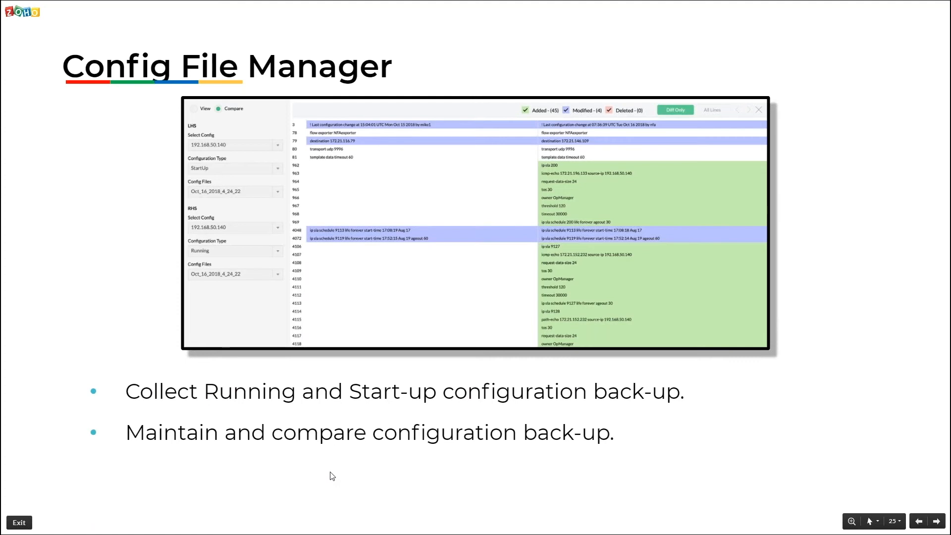
Step: Switch back to OpUtils and open the Config File Manager device list
key(super+Tab)
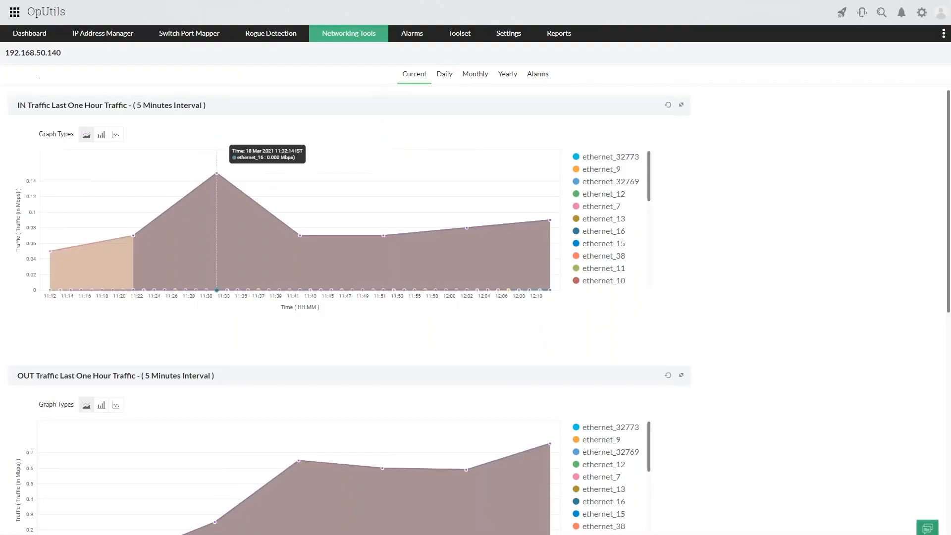
mouse_move(348, 34)
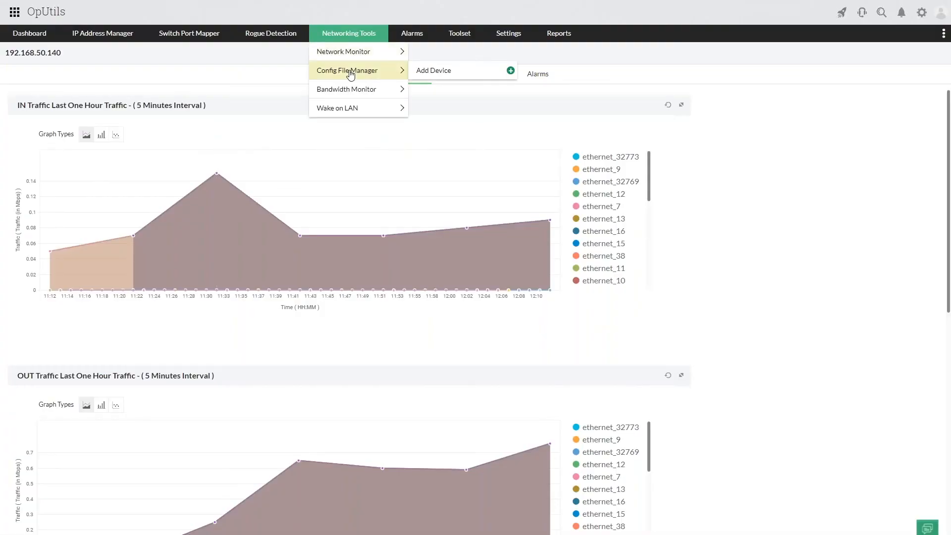
click(350, 73)
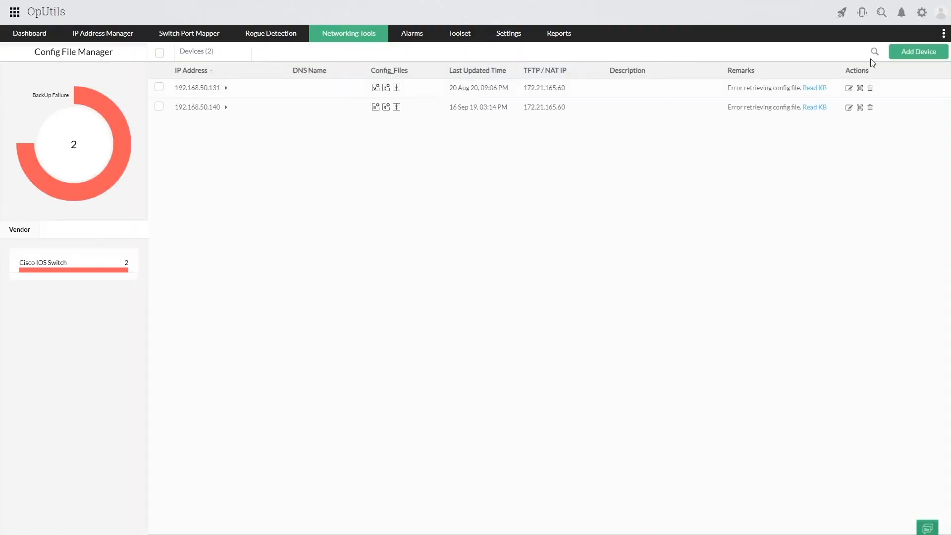
Step: Review the Add Device form with its manual entry and CSV import options and close it without adding a device
click(903, 52)
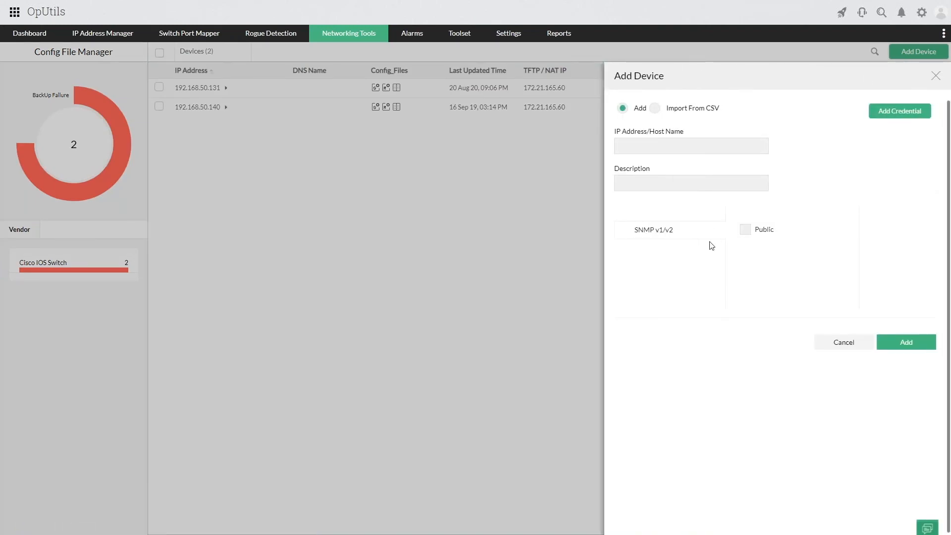
click(655, 110)
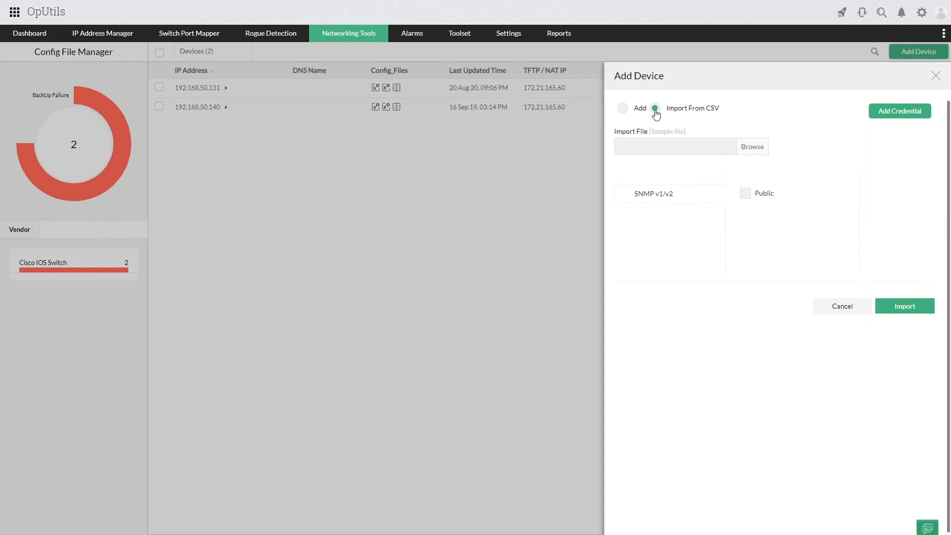
click(936, 75)
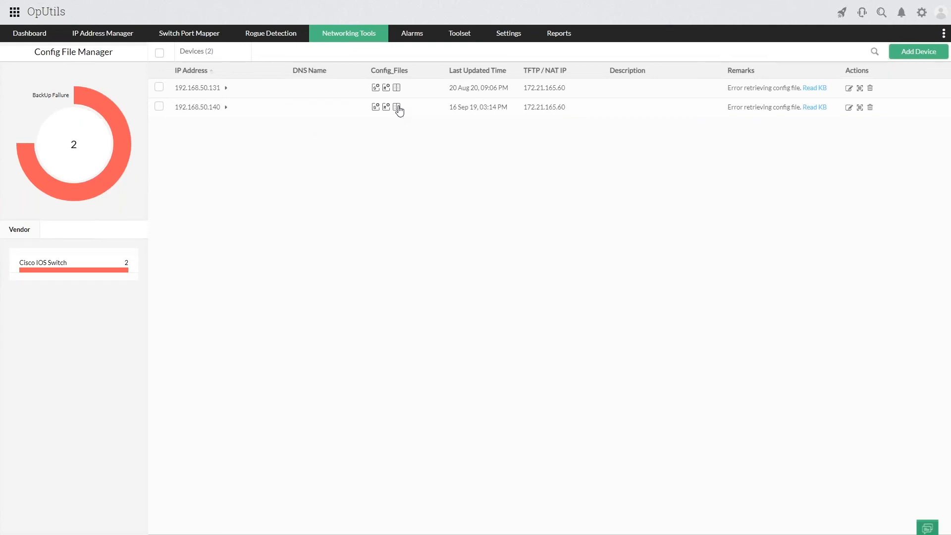
Step: Compare StartUp configuration Sep_16_2019_12_25_18 of 192.168.50.140 with StartUp configuration Sep_16_2019_12_25_1 of 192.168.50.131
click(397, 107)
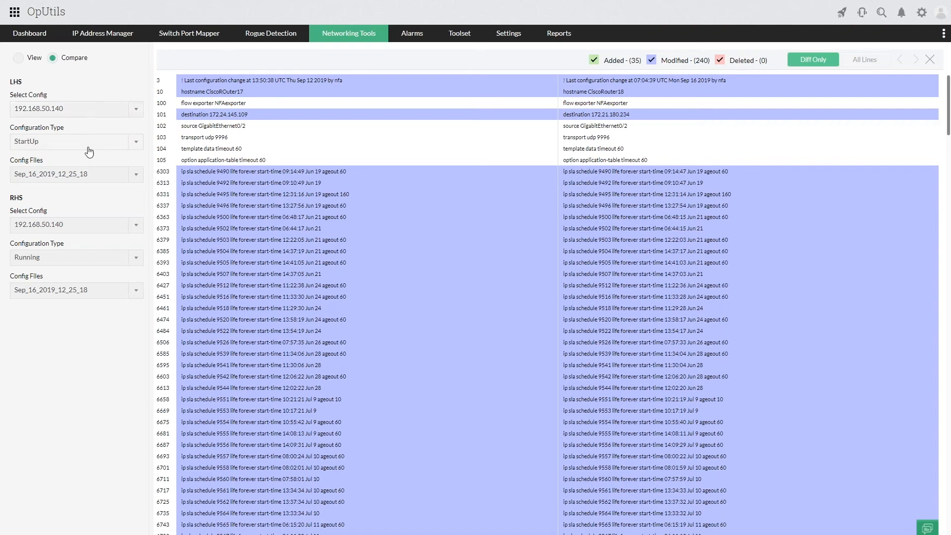
click(72, 226)
click(55, 256)
click(44, 291)
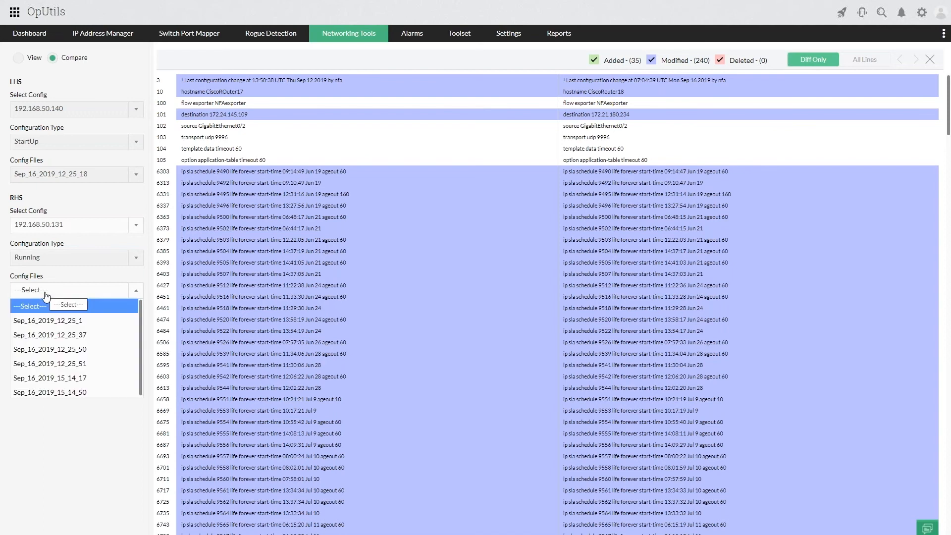
click(53, 257)
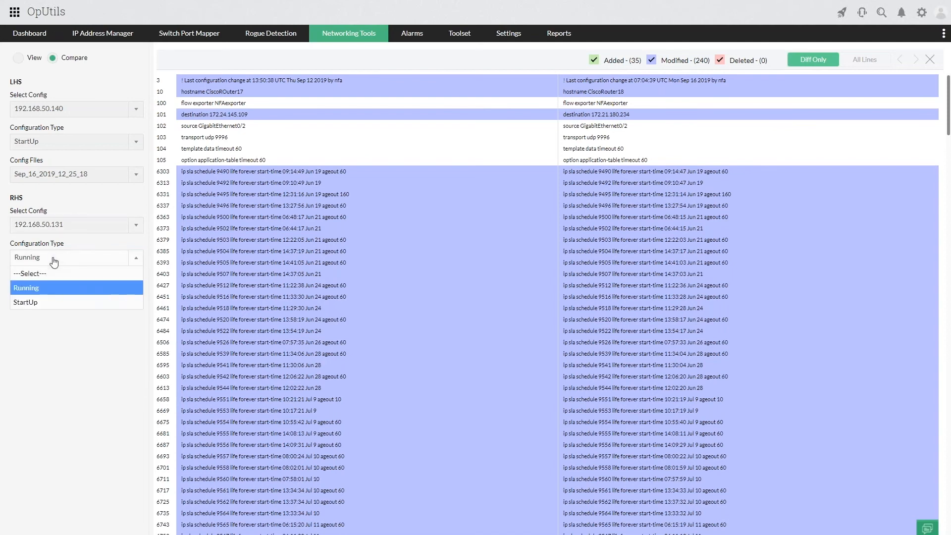
click(45, 301)
click(55, 292)
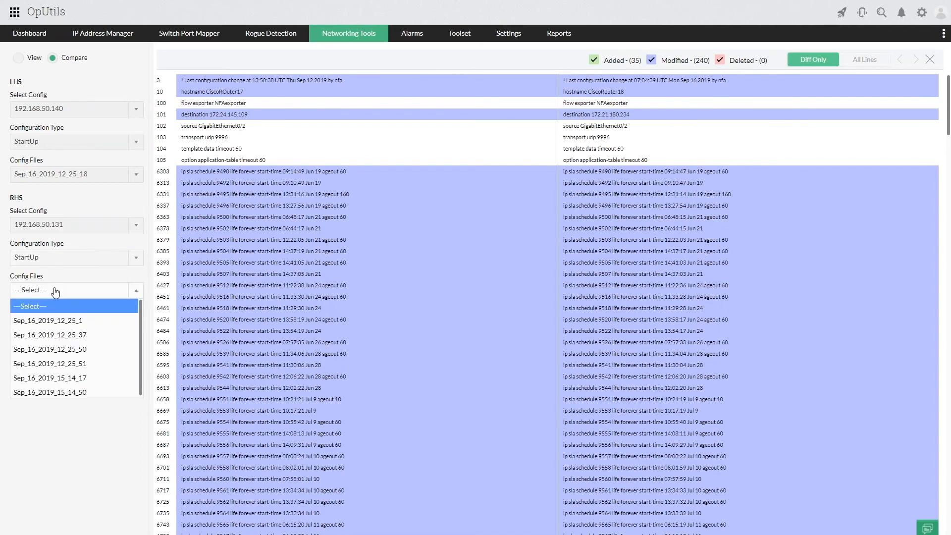
click(55, 322)
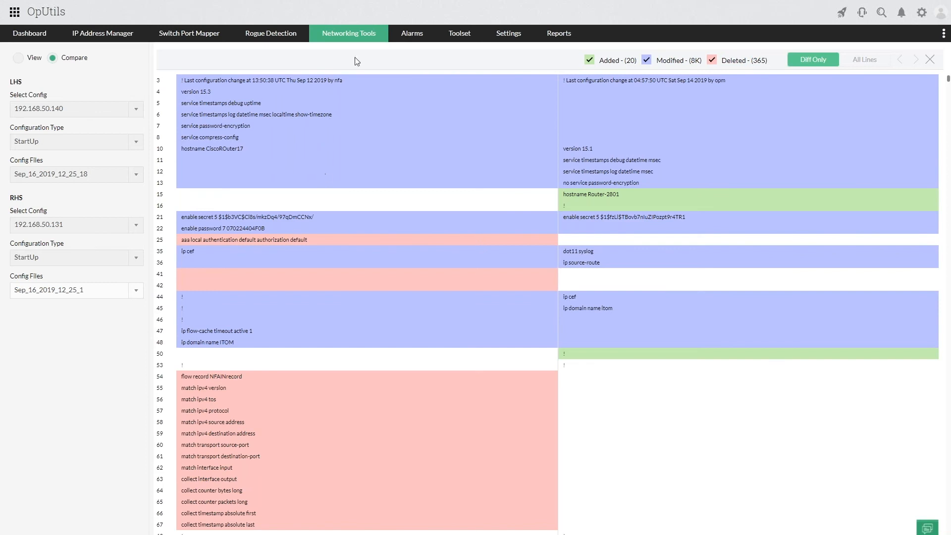
Step: Return to the Config File Manager device list, review the Modify Device form for 192.168.50.131, and close it without updating
mouse_move(363, 42)
mouse_move(370, 74)
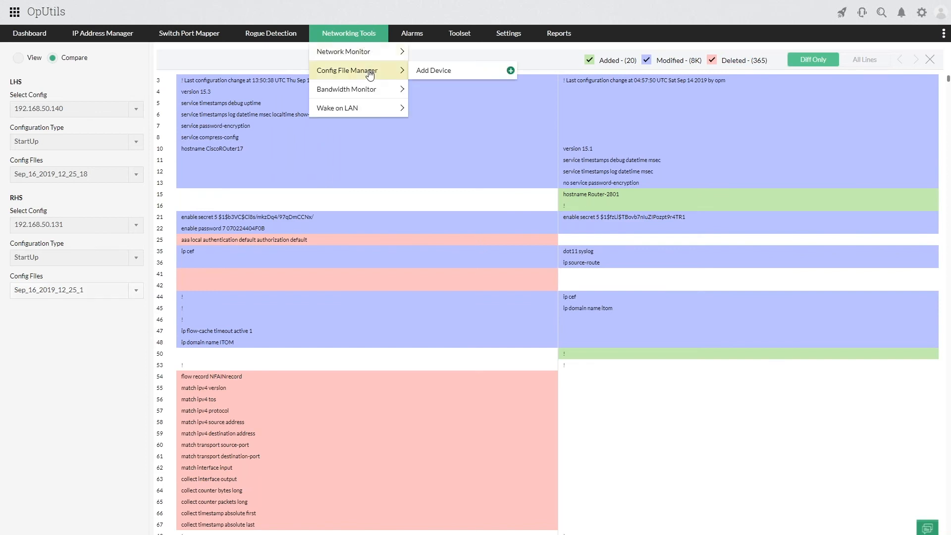
click(369, 74)
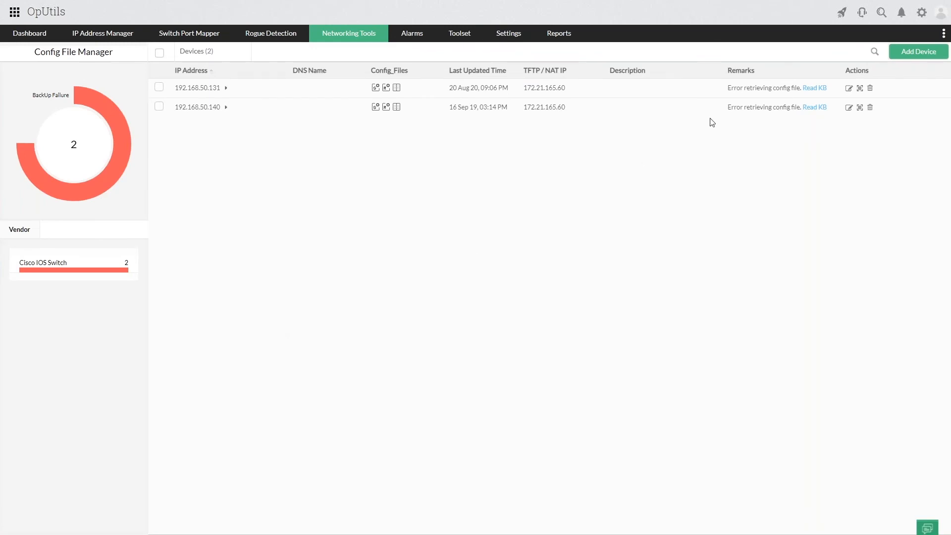
click(849, 89)
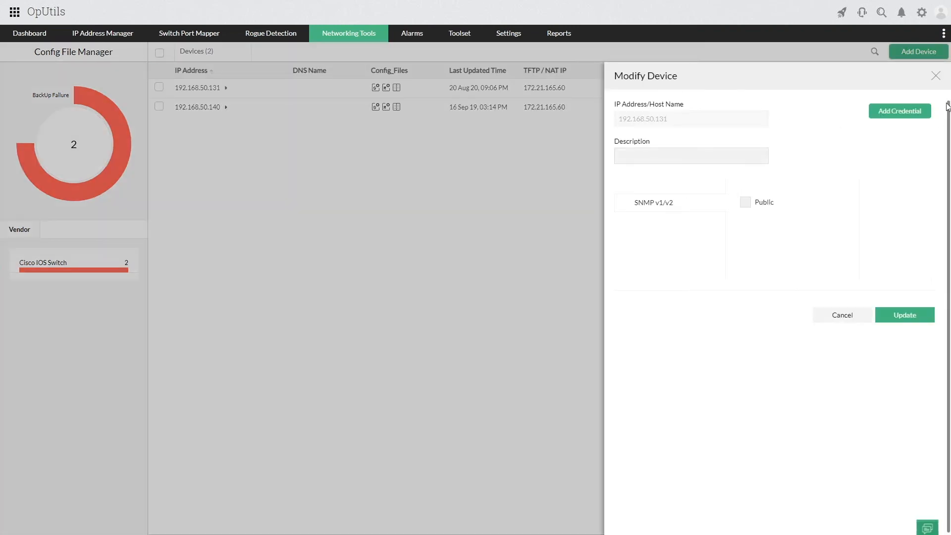
click(936, 75)
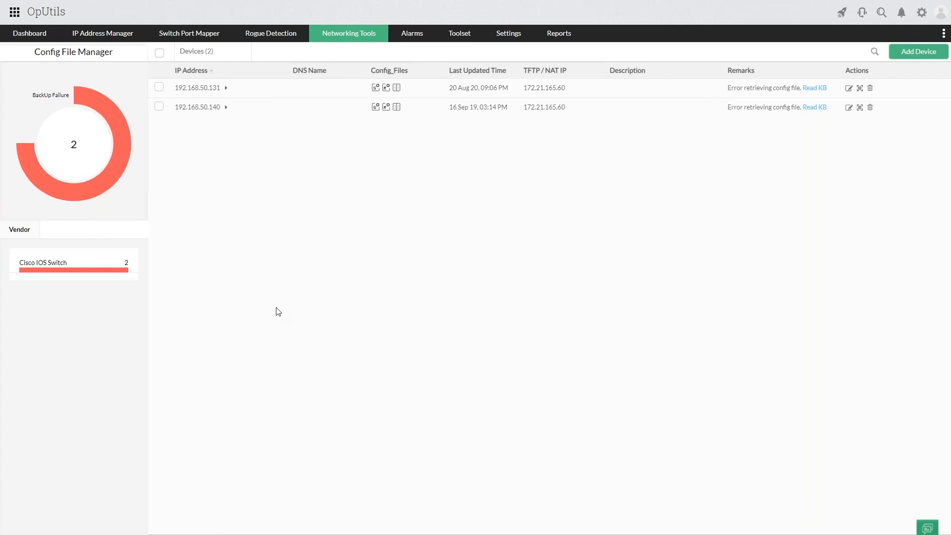
Step: Switch to the presentation and advance from the scheduled back-ups point through the Network monitor points on availability checks and thresholds
key(super+Tab)
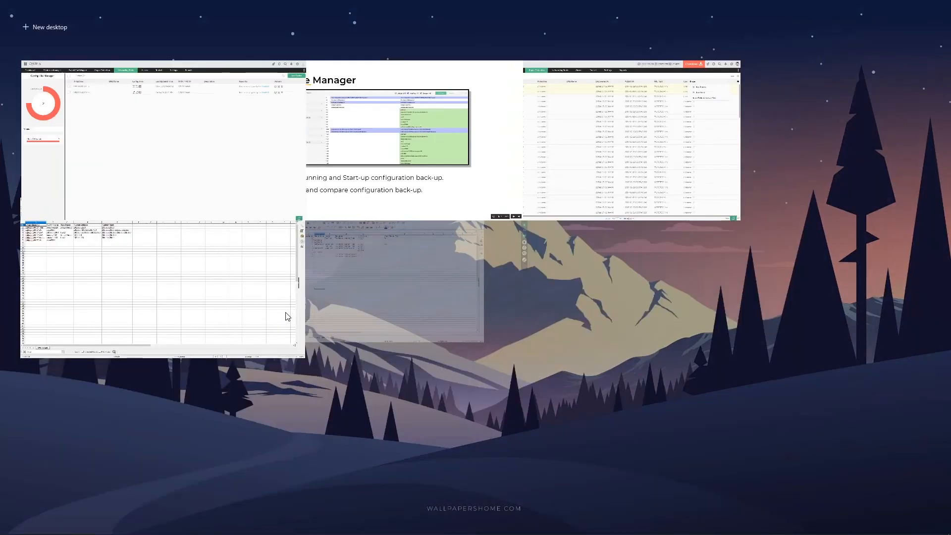
click(379, 320)
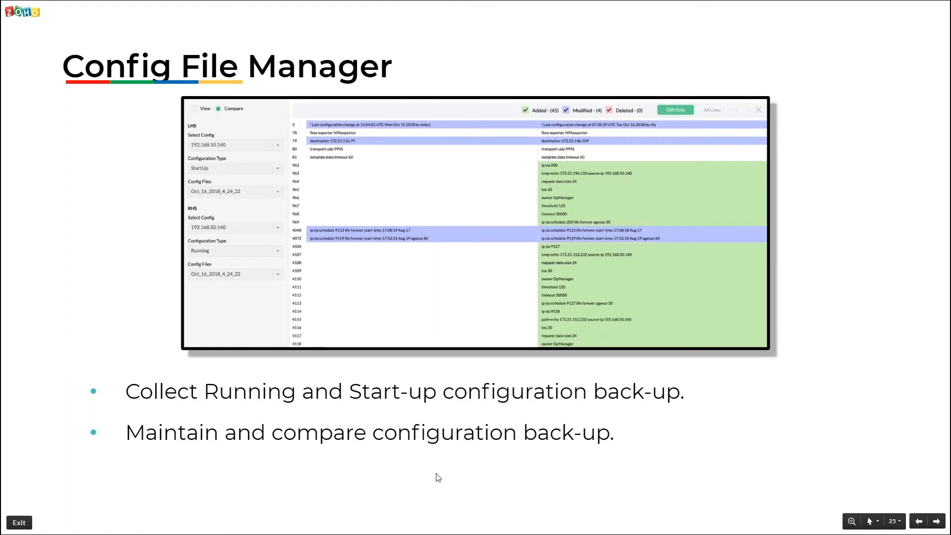
click(436, 474)
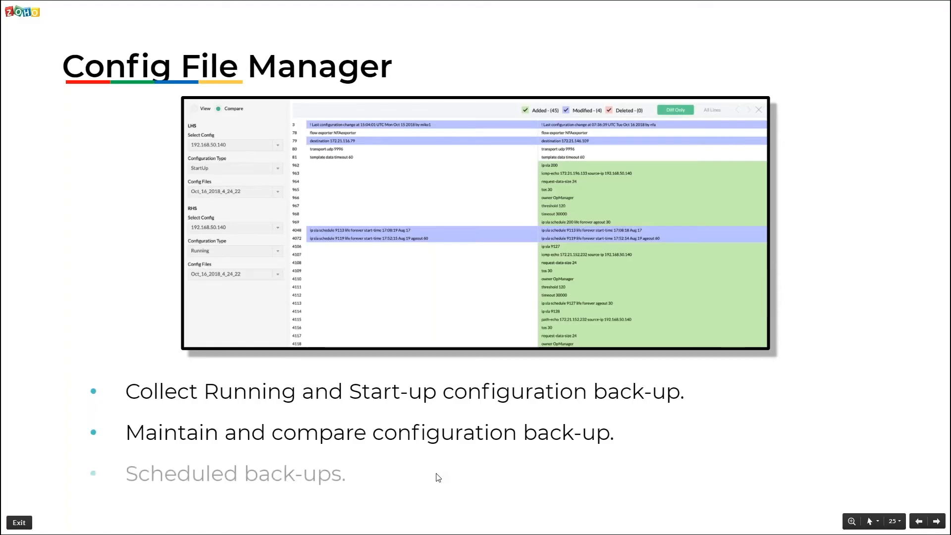
click(437, 474)
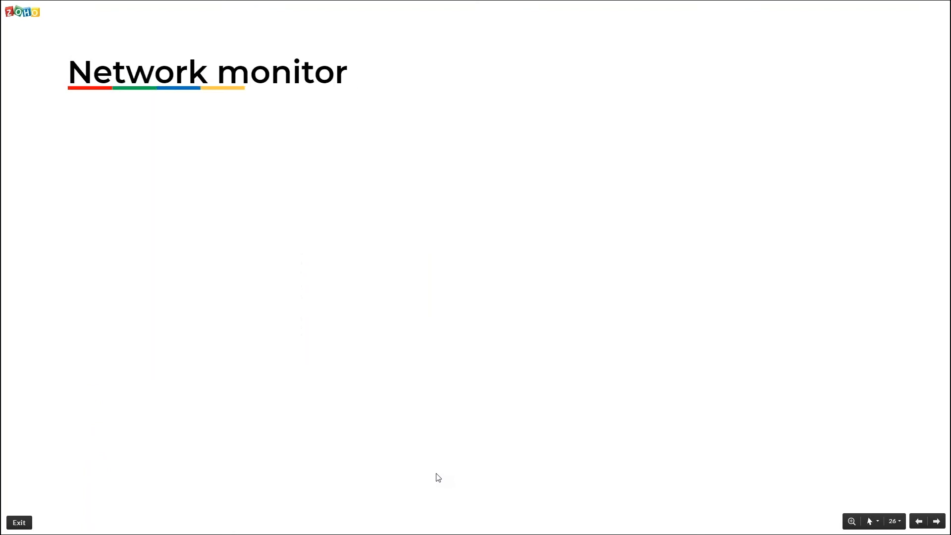
click(405, 370)
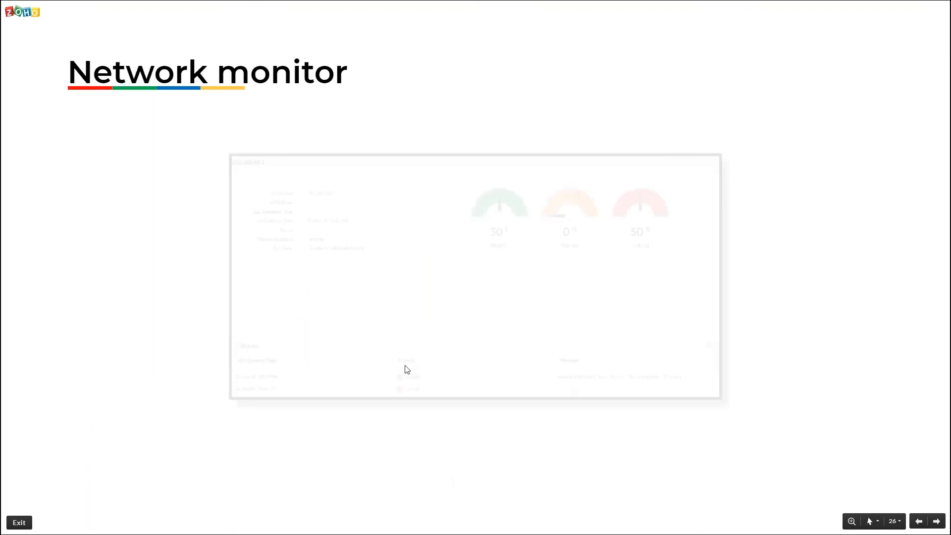
click(405, 369)
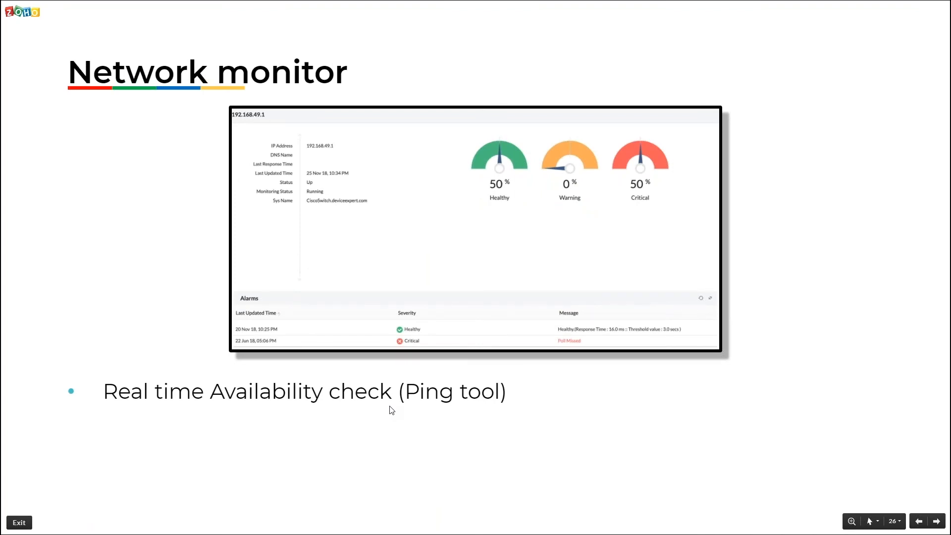
click(400, 429)
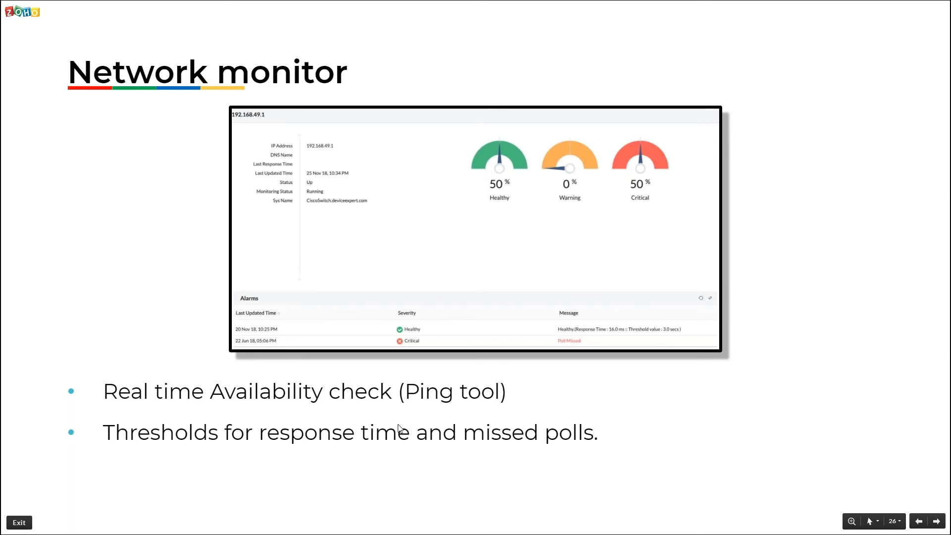
Step: Switch back to OpUtils and open the Network Monitor device list
key(super+Tab)
click(449, 148)
mouse_move(334, 39)
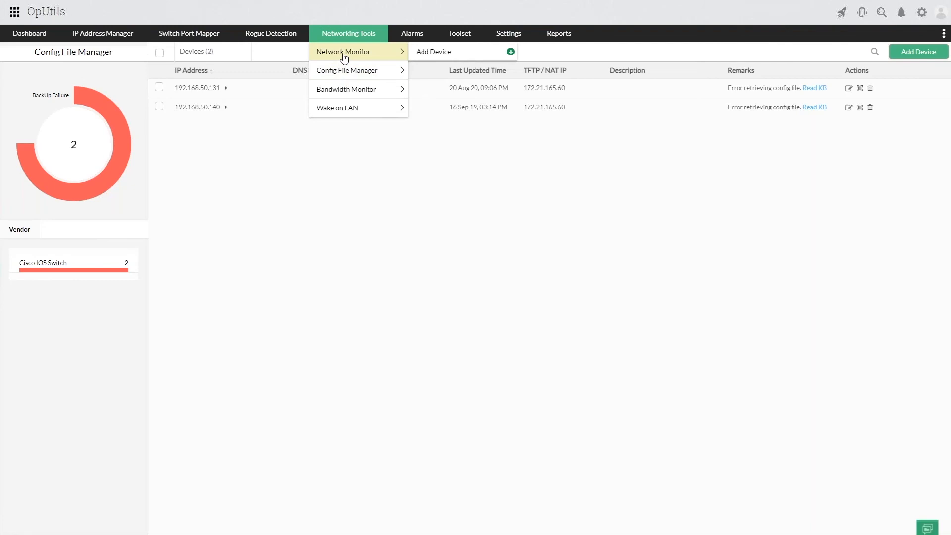
click(343, 55)
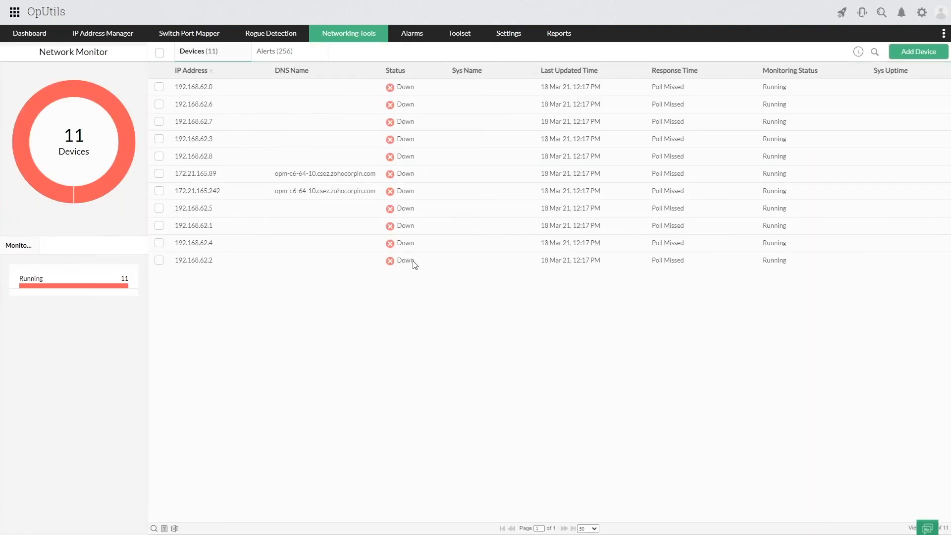
Step: Review the Network Monitor's Add Device form with its manual and CSV import options and close it without adding a device
click(919, 52)
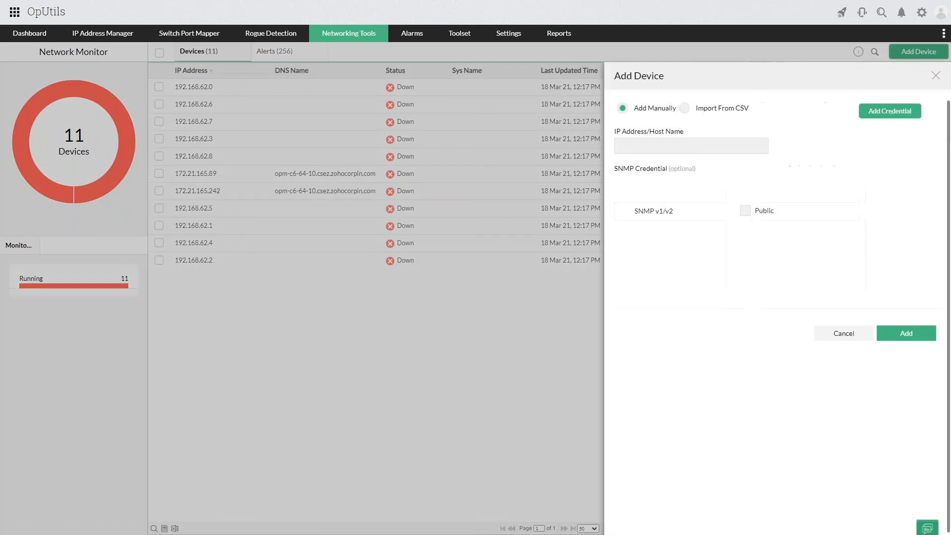
click(686, 110)
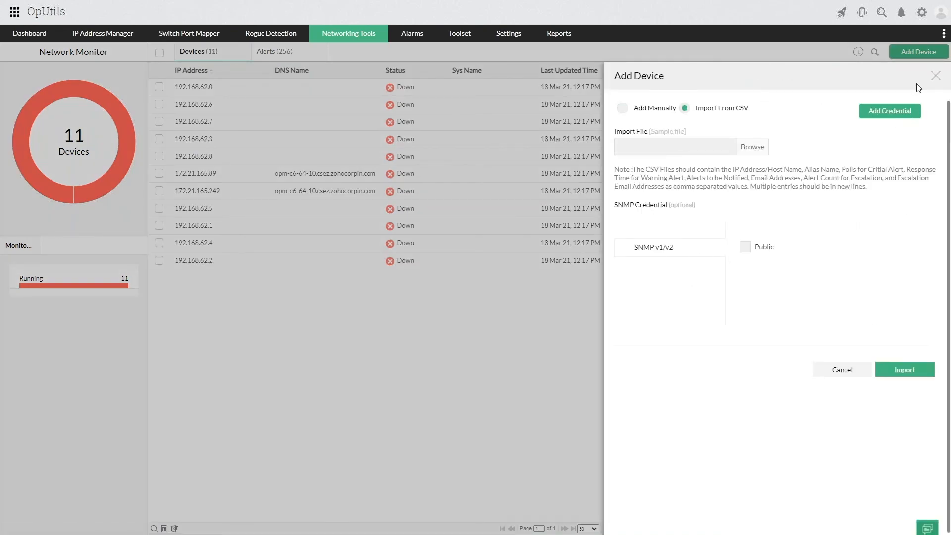
click(936, 76)
Step: View the availability and alarm details of device 192.168.62.7, and return to the Network Monitor device list
click(201, 124)
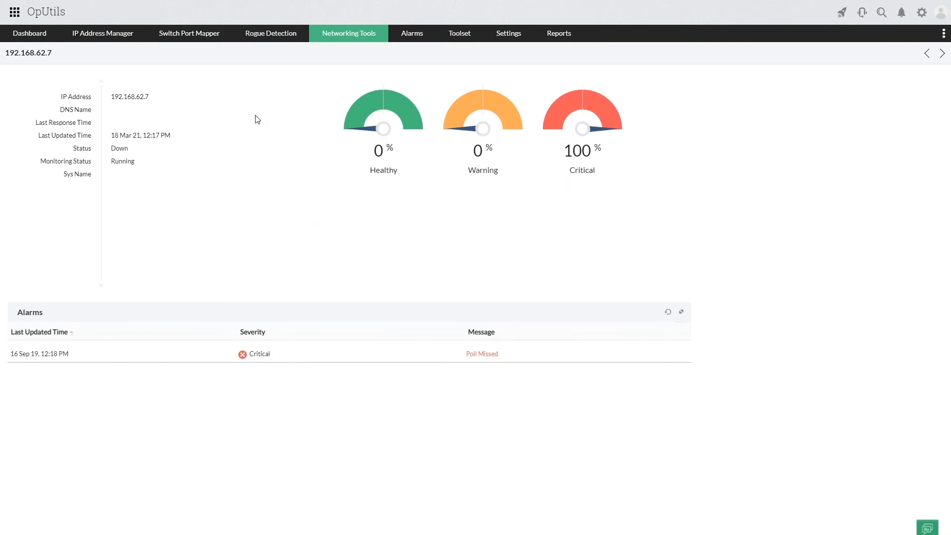
mouse_move(361, 44)
mouse_move(380, 56)
click(355, 57)
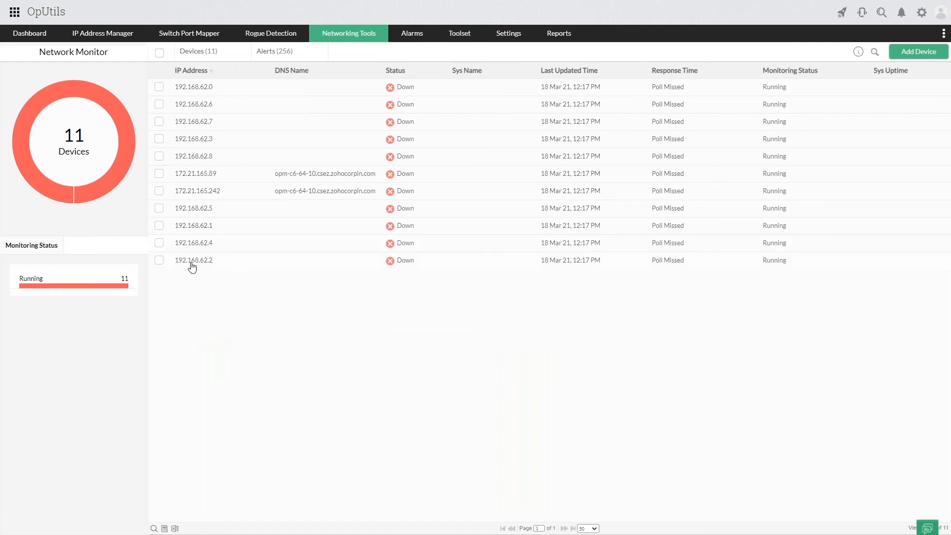
Step: Select devices 192.168.62.0 and 192.168.62.6 to review the start and pause monitoring options, and clear the selection without applying either
click(158, 88)
click(158, 110)
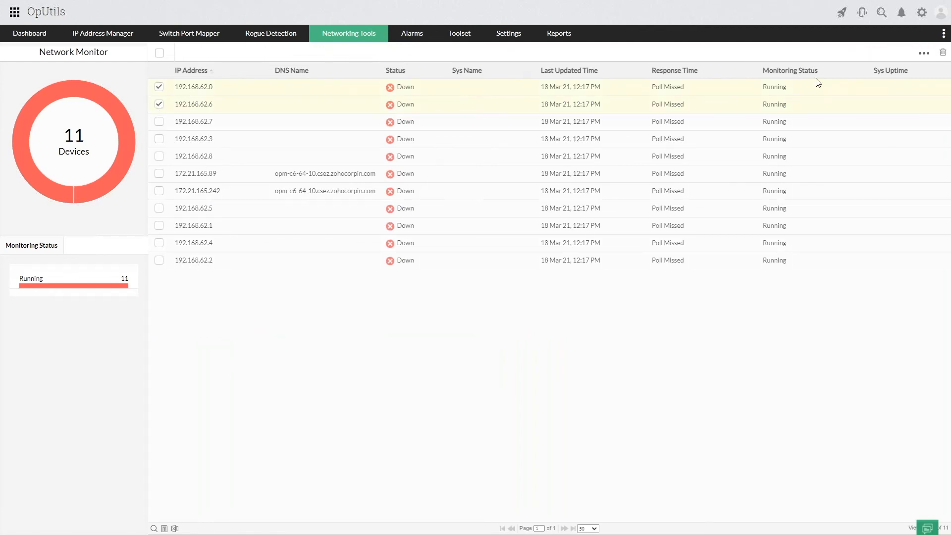
click(923, 55)
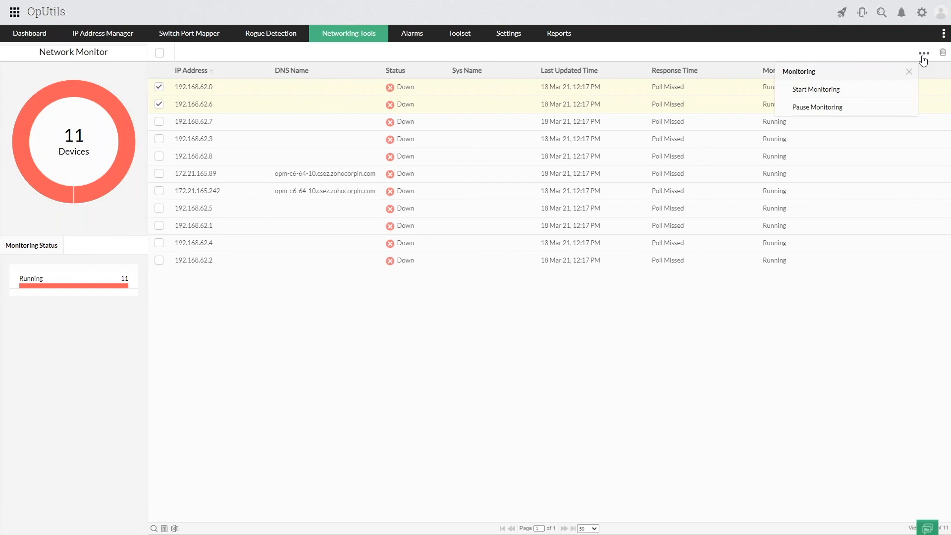
click(909, 72)
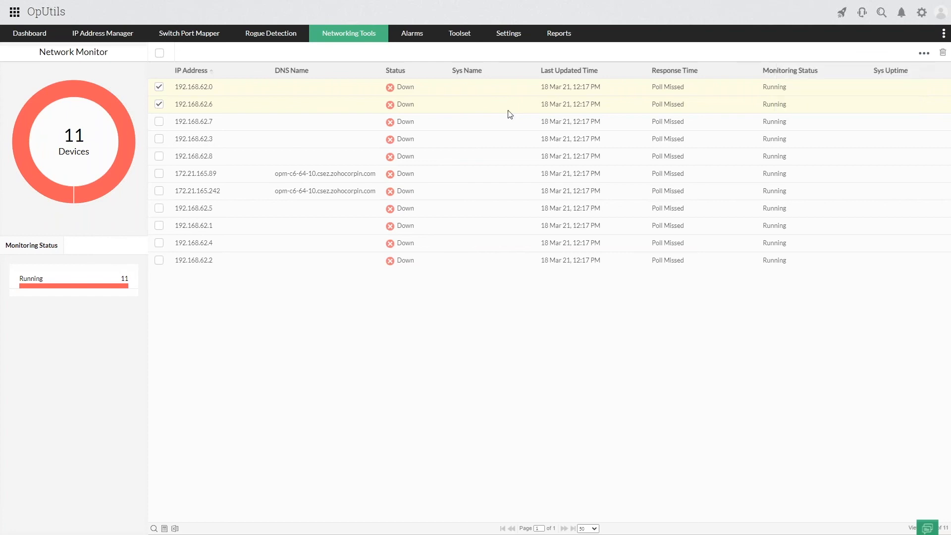
click(159, 88)
click(159, 104)
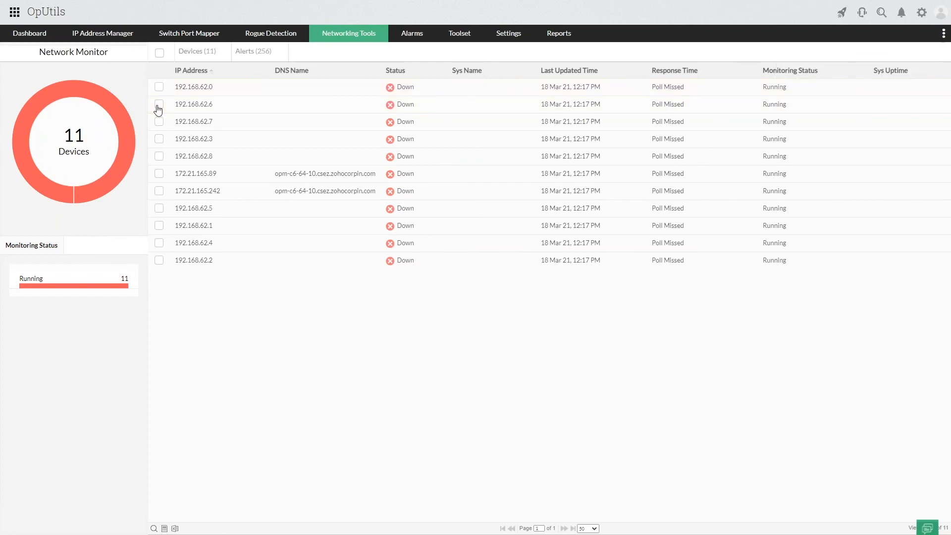
Step: Review the available monitoring intervals for Network Monitor and close them without changing the interval
click(858, 54)
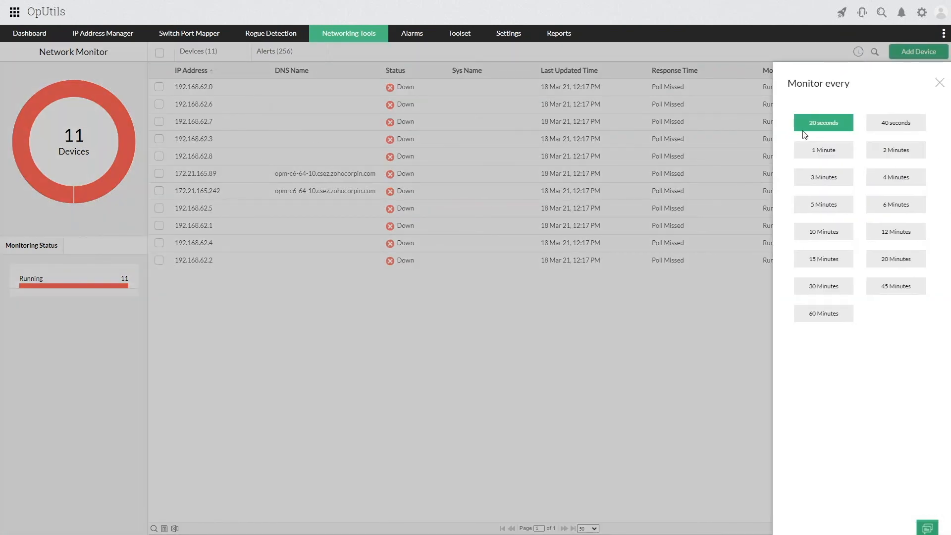
click(940, 83)
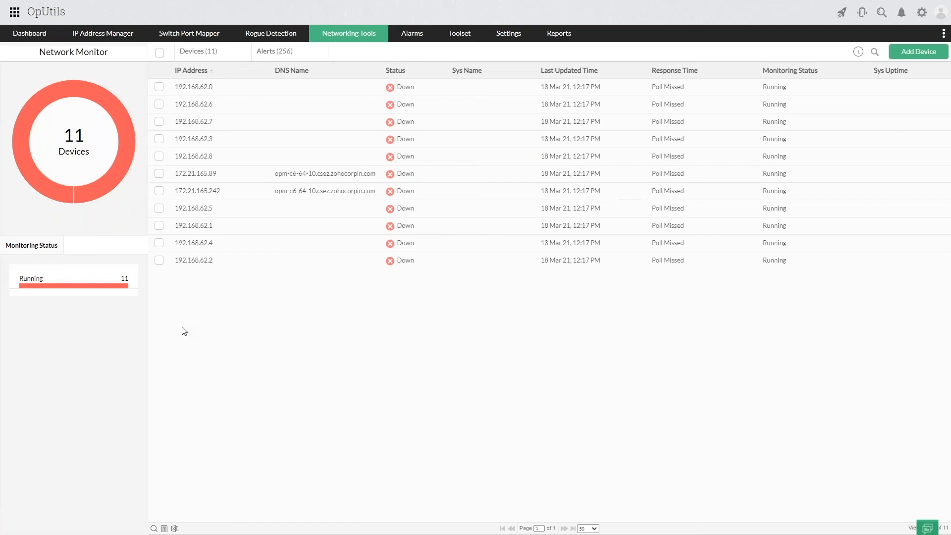
Step: Switch to the presentation and advance to the Wake on Lan slide, revealing its first point on easing WoL use
key(super+Tab)
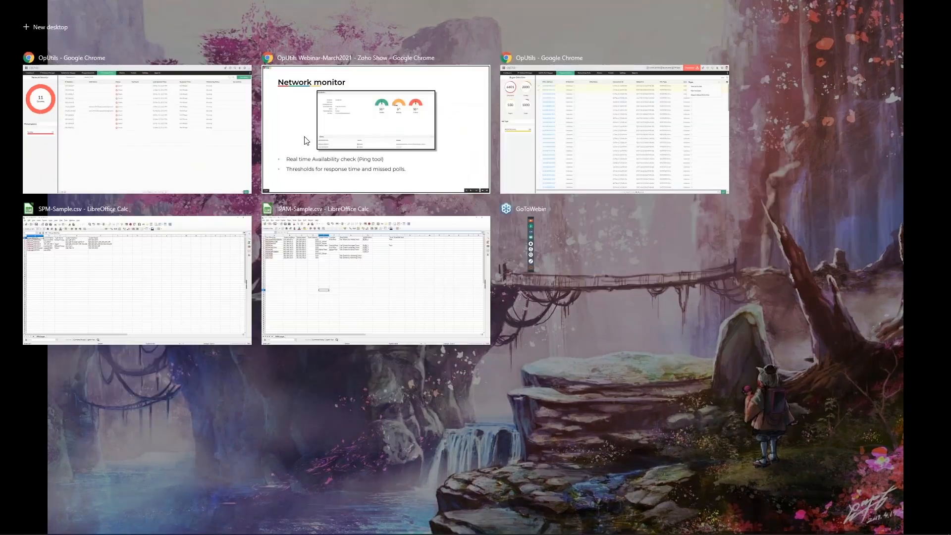
click(304, 141)
key(Right)
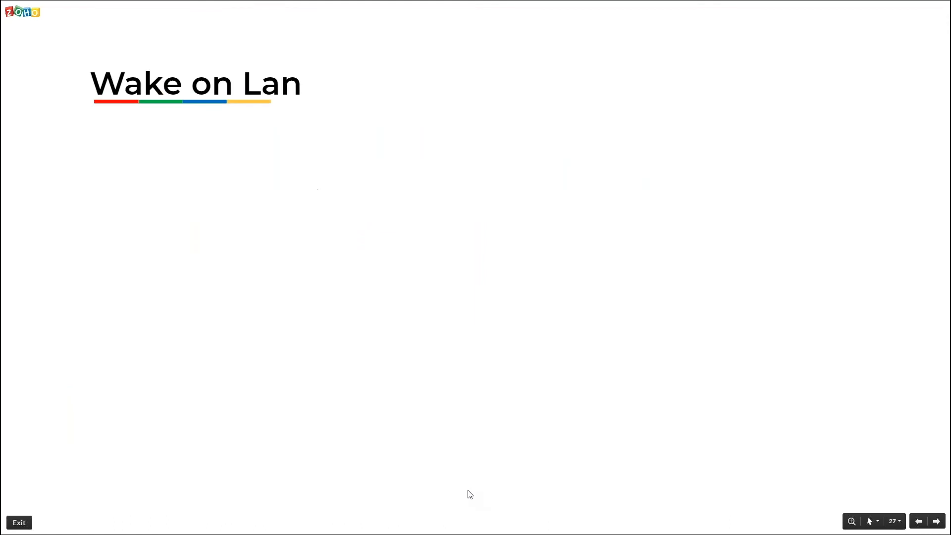
key(Right)
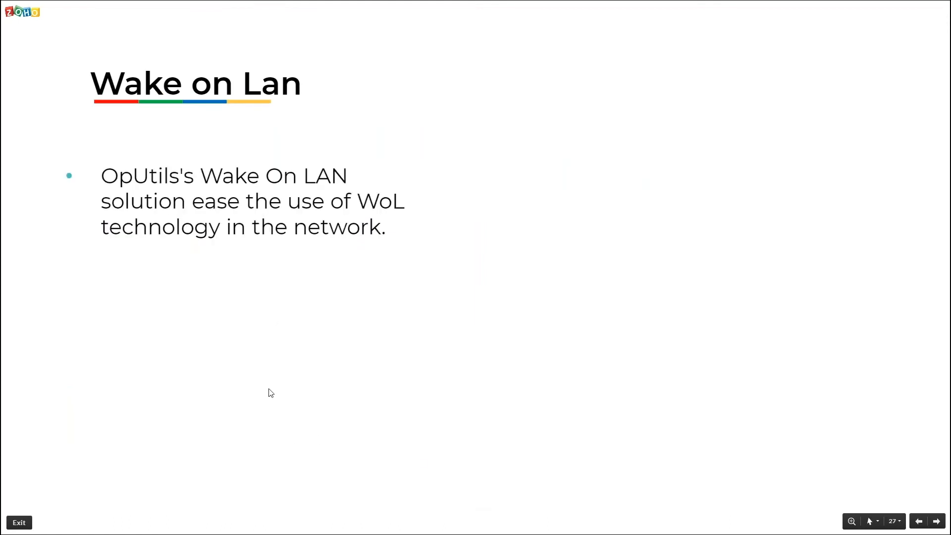